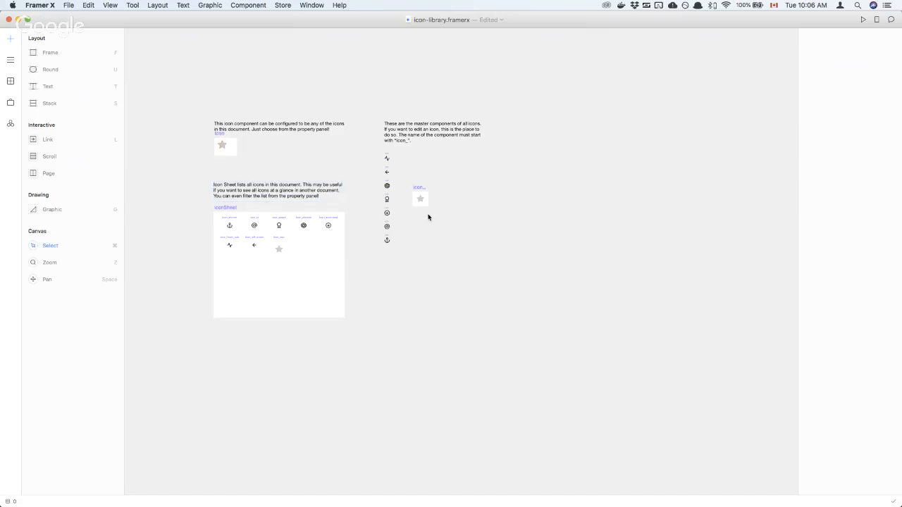
Switch the configurable Icon component's icon first to Icon_award and finally to Icon_download
{"action": "scroll", "coordinate": [428, 217], "scroll_direction": "up", "scroll_amount": 5}
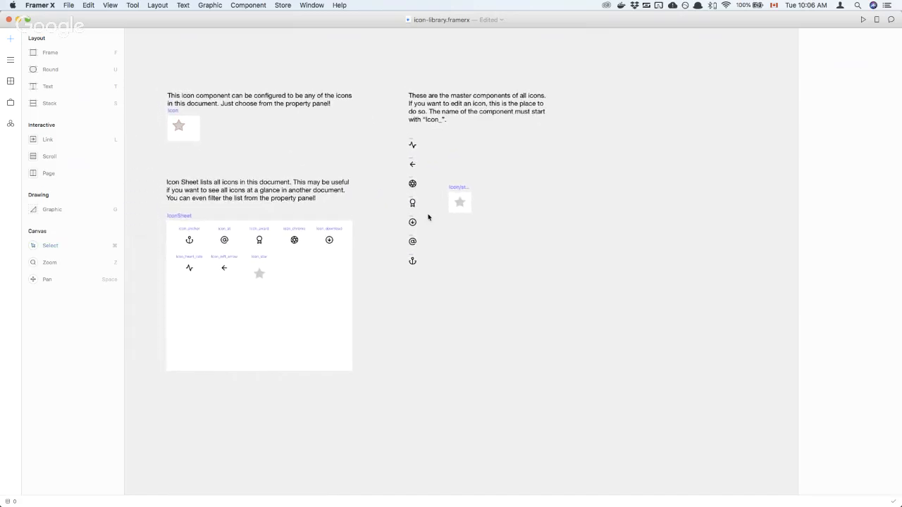
{"action": "scroll", "coordinate": [428, 217], "scroll_direction": "right", "scroll_amount": 1}
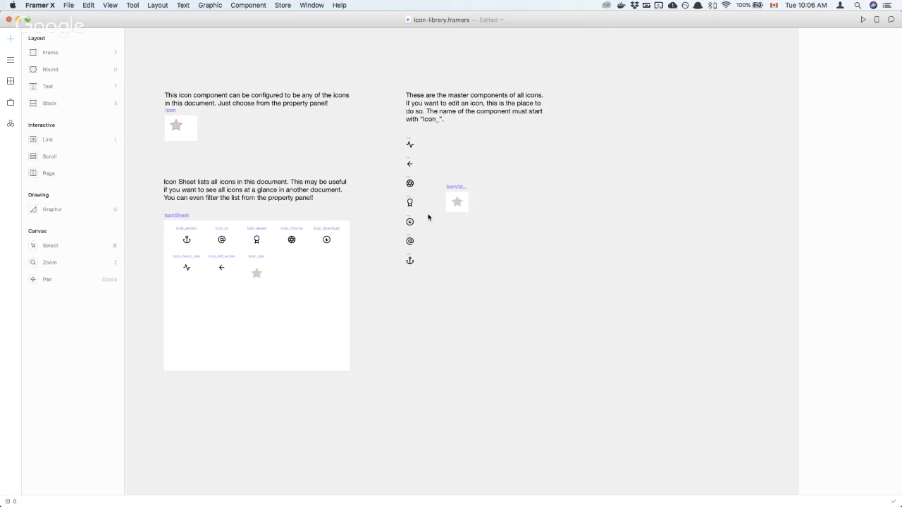
{"action": "left_click", "coordinate": [181, 129]}
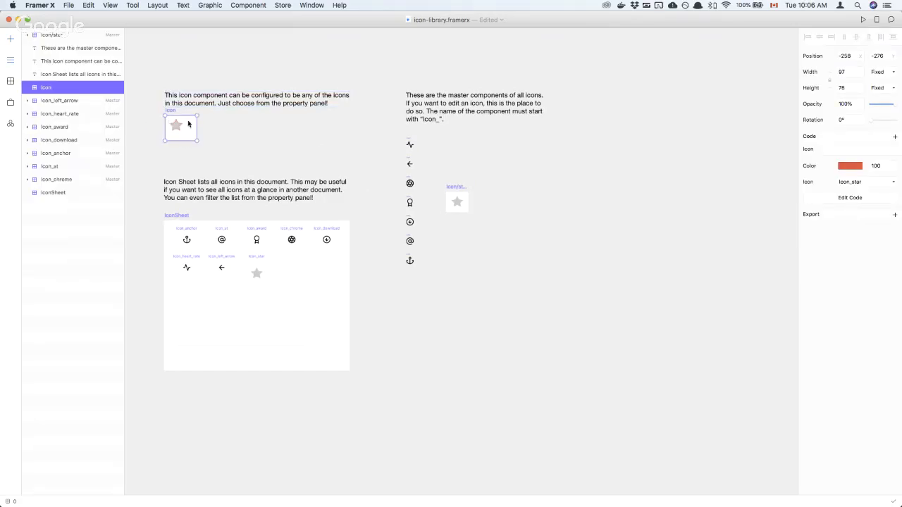
{"action": "scroll", "coordinate": [190, 131], "scroll_direction": "left", "scroll_amount": 3}
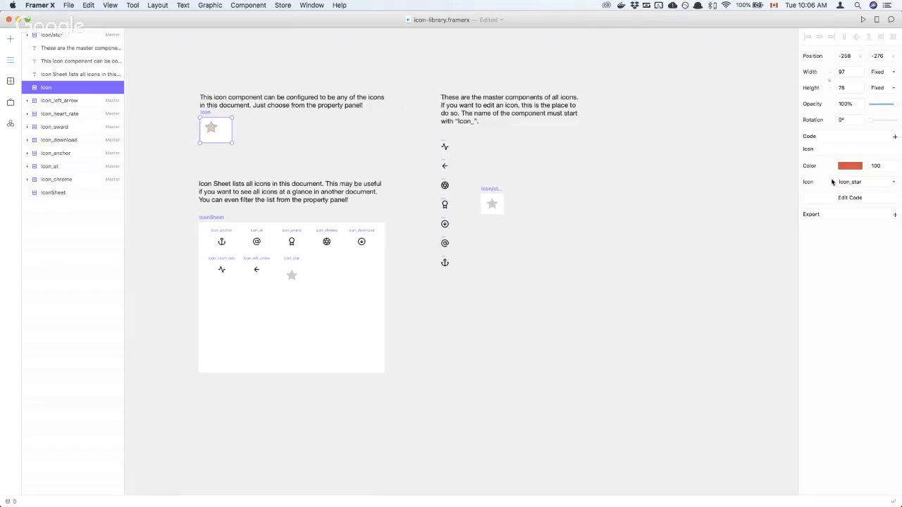
{"action": "left_click", "coordinate": [872, 182]}
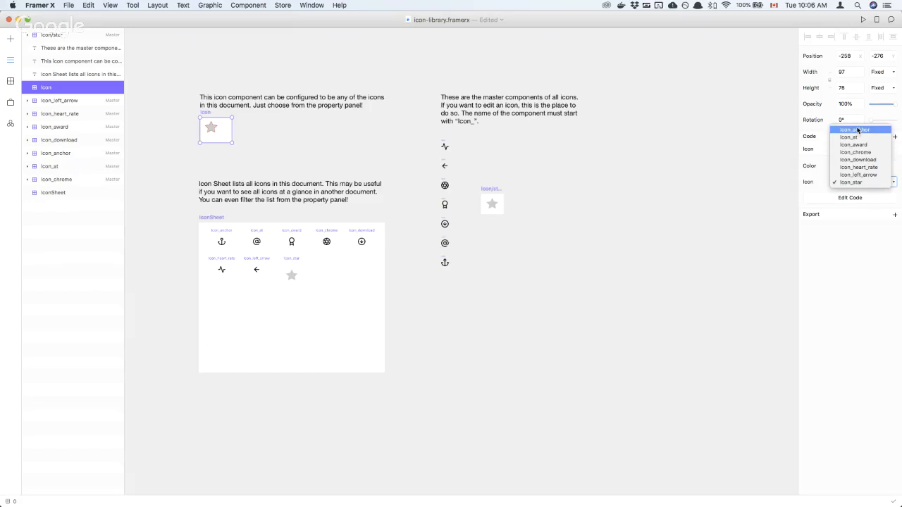
{"action": "left_click", "coordinate": [859, 145]}
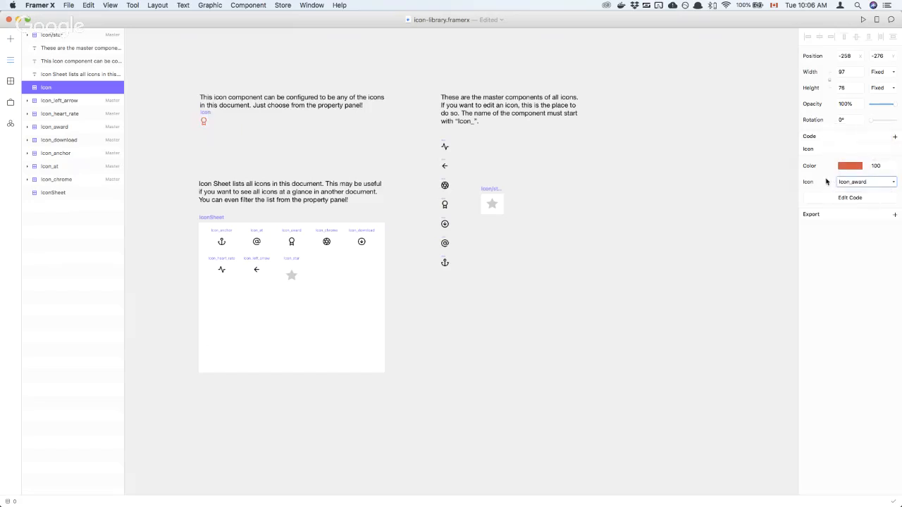
{"action": "left_click", "coordinate": [872, 185]}
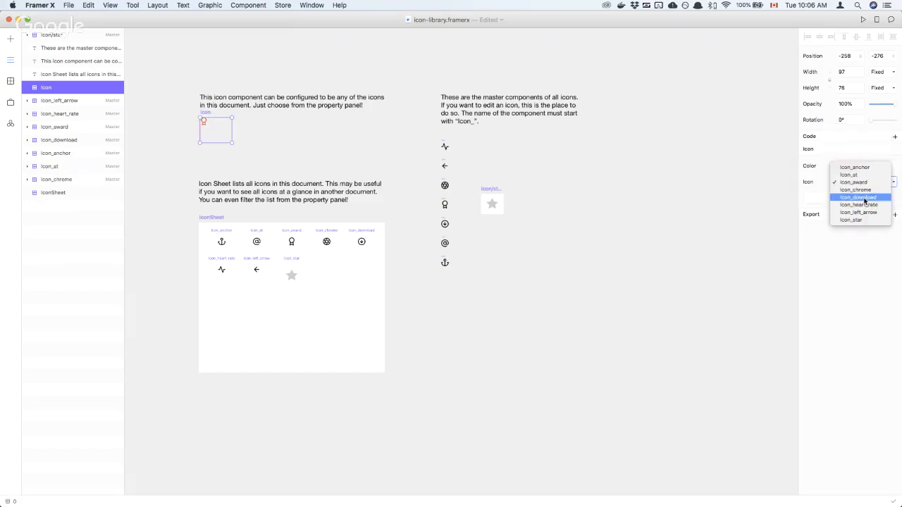
{"action": "left_click", "coordinate": [864, 197]}
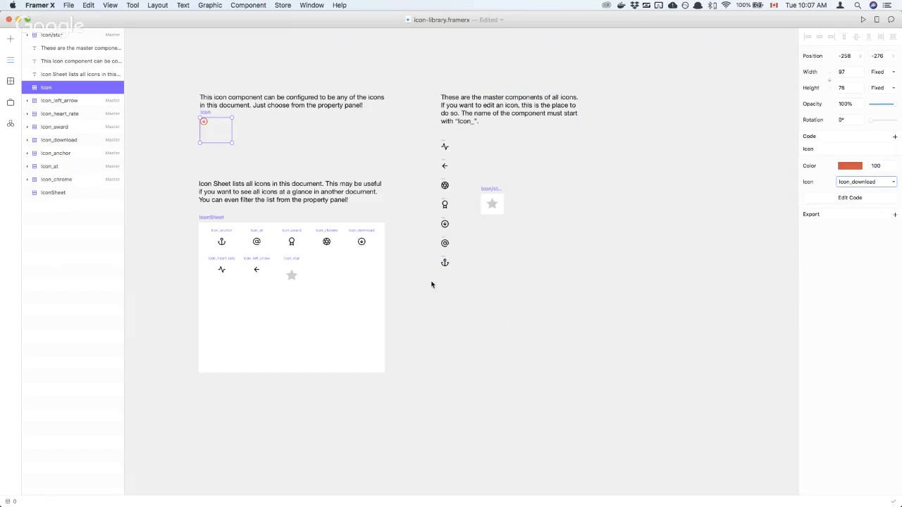
Delete the existing star master component beside the column of master icons
{"action": "left_click", "coordinate": [493, 190]}
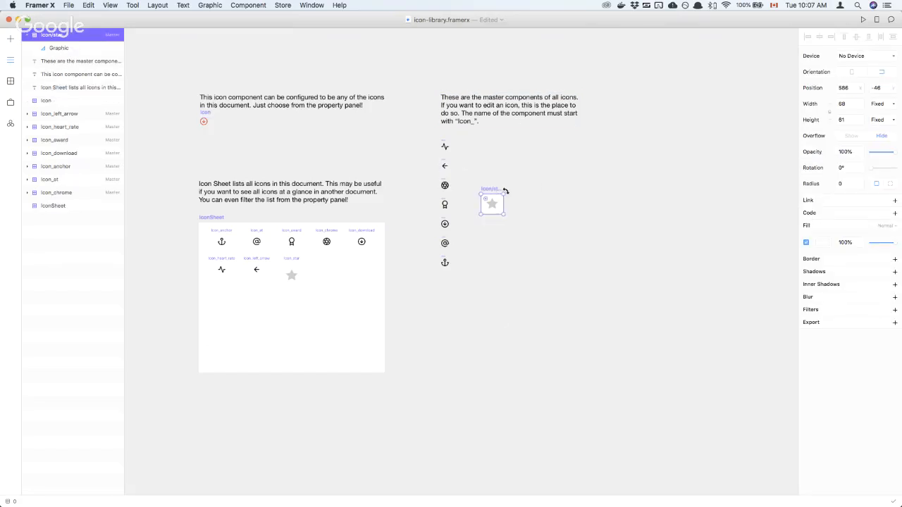
{"action": "key", "text": "BackSpace"}
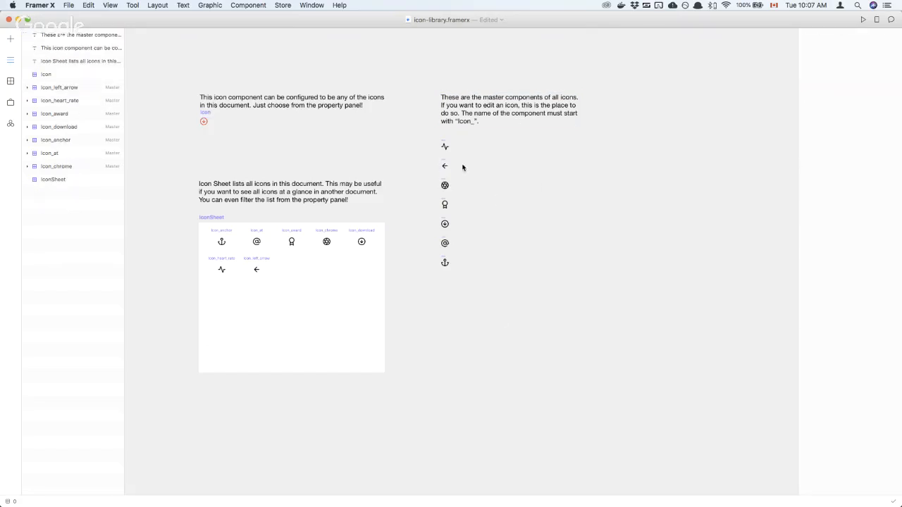
Inspect the graphic layers inside the heart rate, left arrow and chrome master components
{"action": "double_click", "coordinate": [446, 148]}
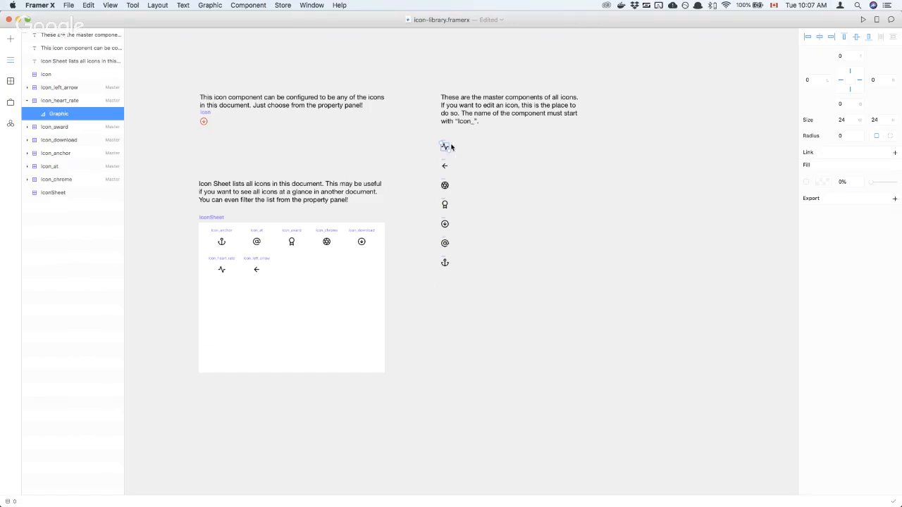
{"action": "double_click", "coordinate": [445, 167]}
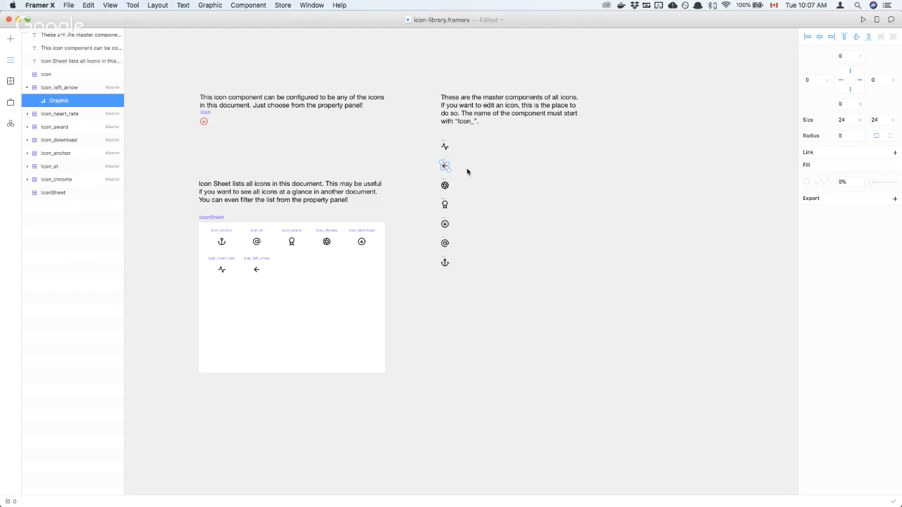
{"action": "scroll", "coordinate": [466, 171], "scroll_direction": "up", "scroll_amount": 5}
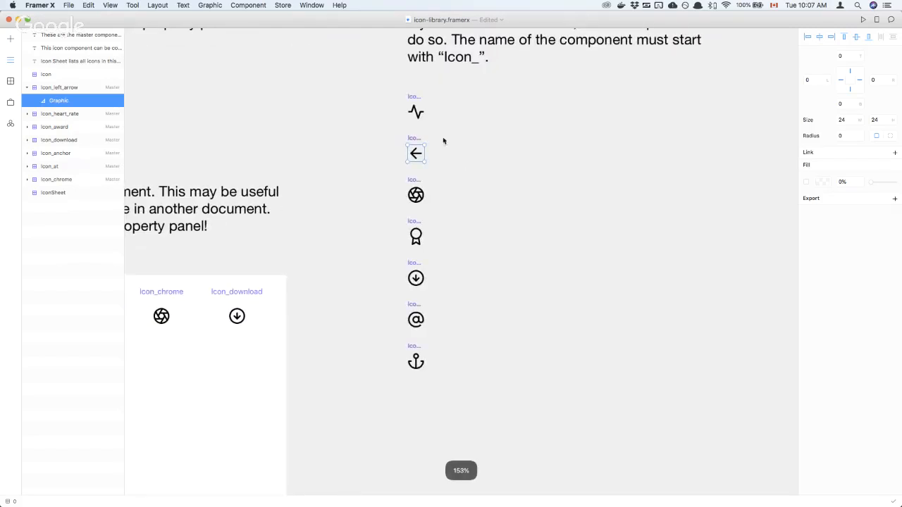
{"action": "double_click", "coordinate": [417, 113]}
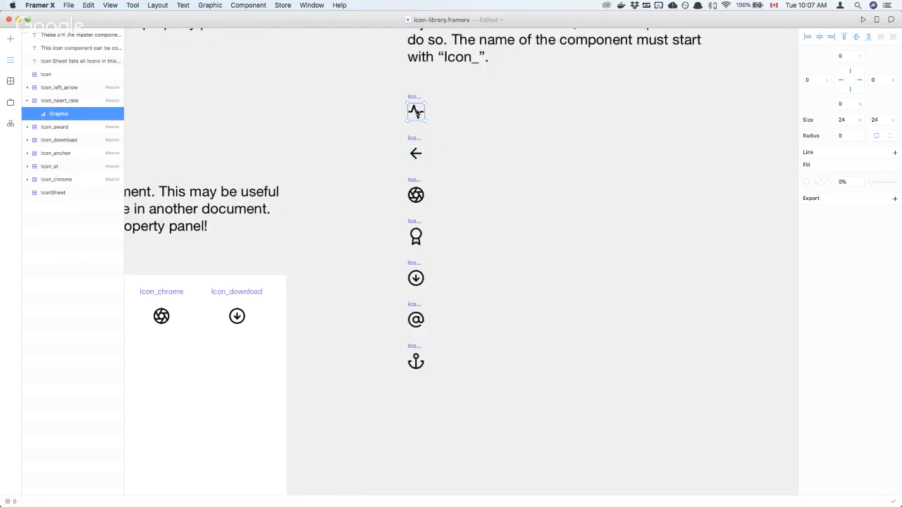
{"action": "double_click", "coordinate": [415, 153]}
{"action": "double_click", "coordinate": [415, 195]}
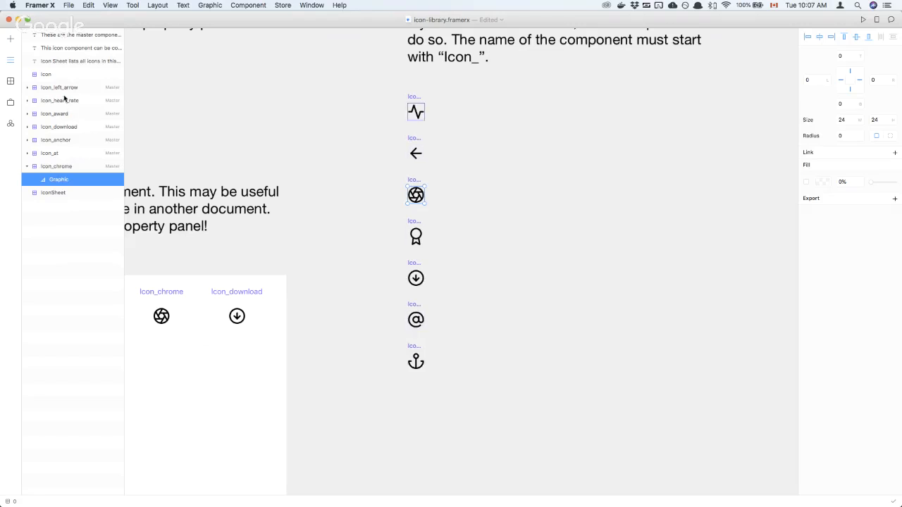
{"action": "key", "text": "super+1"}
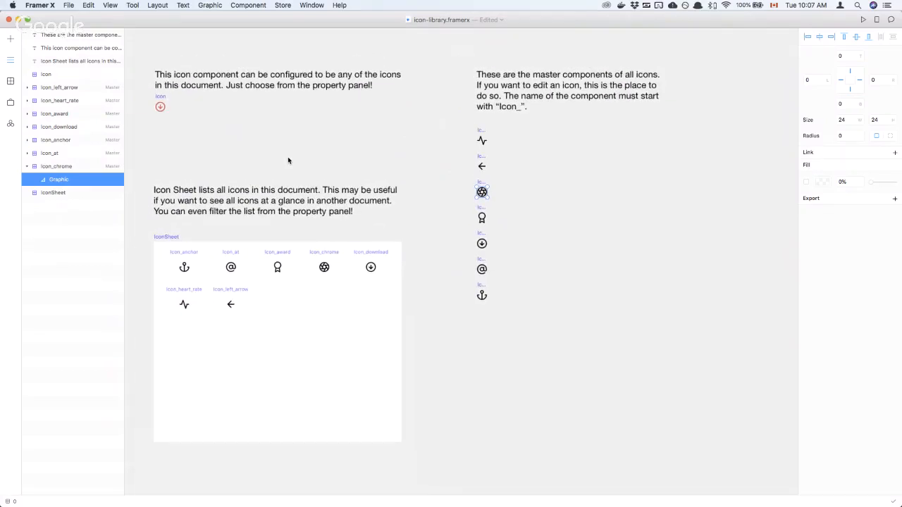
Draw a graphic about 50 by 46 beside the master icons and add a star shape inside it
{"action": "left_click", "coordinate": [555, 154]}
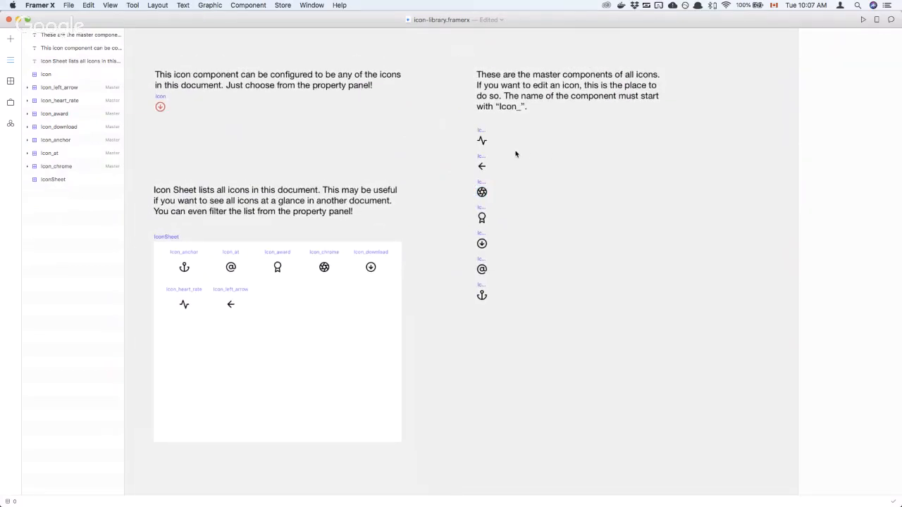
{"action": "key", "text": "g"}
{"action": "left_click_drag", "start_coordinate": [510, 146], "coordinate": [532, 166]}
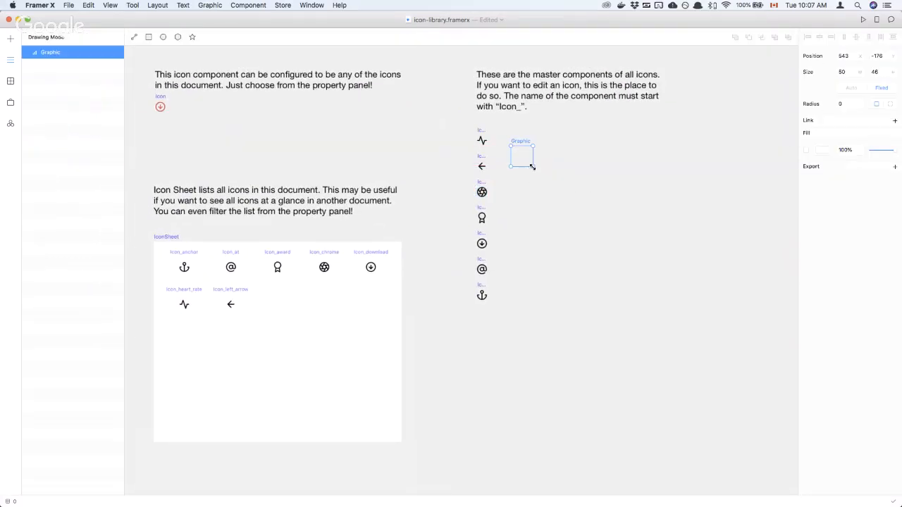
{"action": "left_click", "coordinate": [194, 39]}
{"action": "left_click_drag", "start_coordinate": [515, 150], "coordinate": [529, 163]}
{"action": "double_click", "coordinate": [560, 156]}
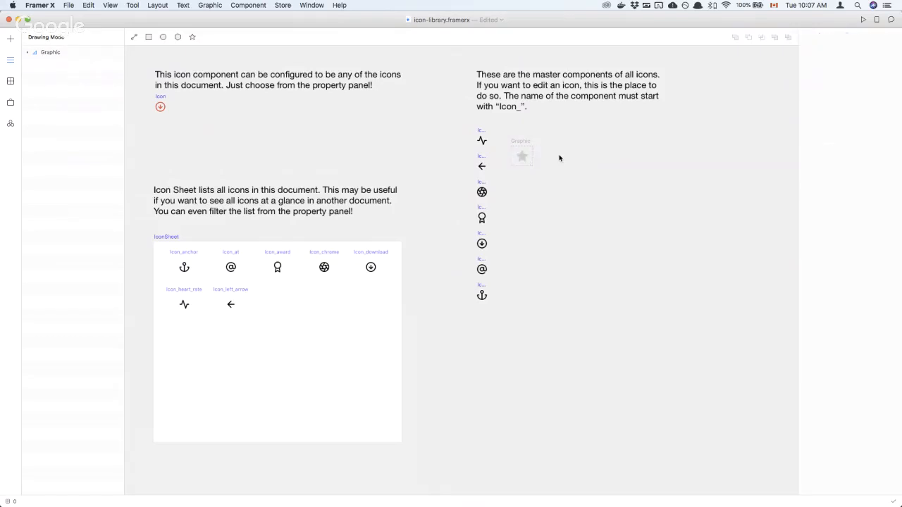
Wrap the star graphic in a frame and turn that frame into a master component
{"action": "left_click", "coordinate": [516, 143]}
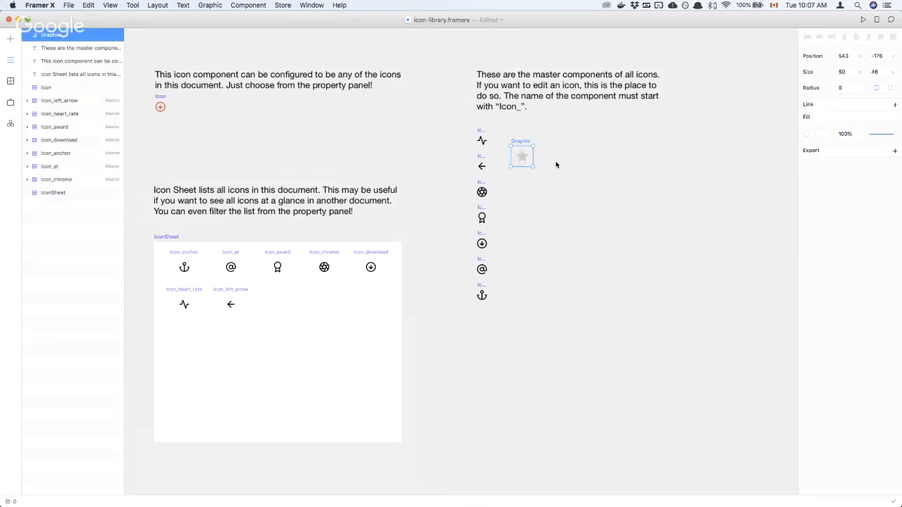
{"action": "key", "text": "super+alt+Return"}
{"action": "key", "text": "super+k"}
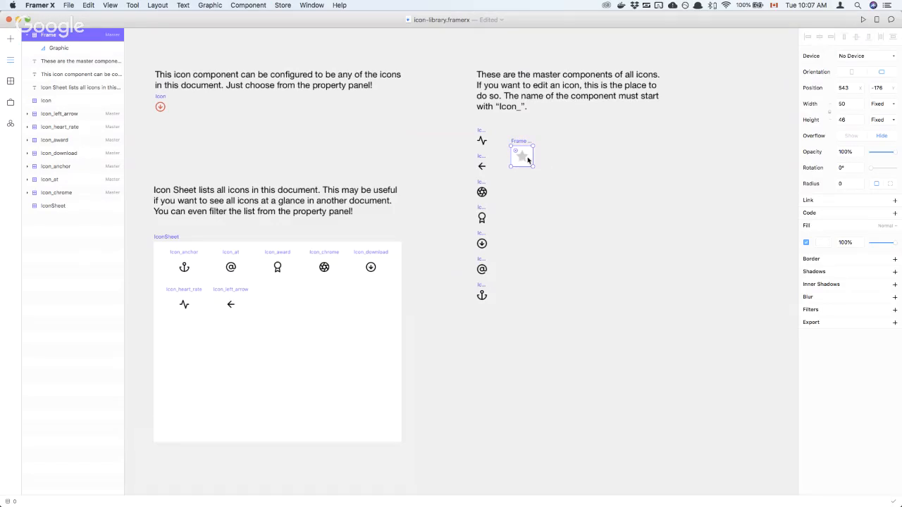
Rename the new star master component as Icon/star
{"action": "double_click", "coordinate": [92, 35]}
{"action": "type", "text": "Icon_star"}
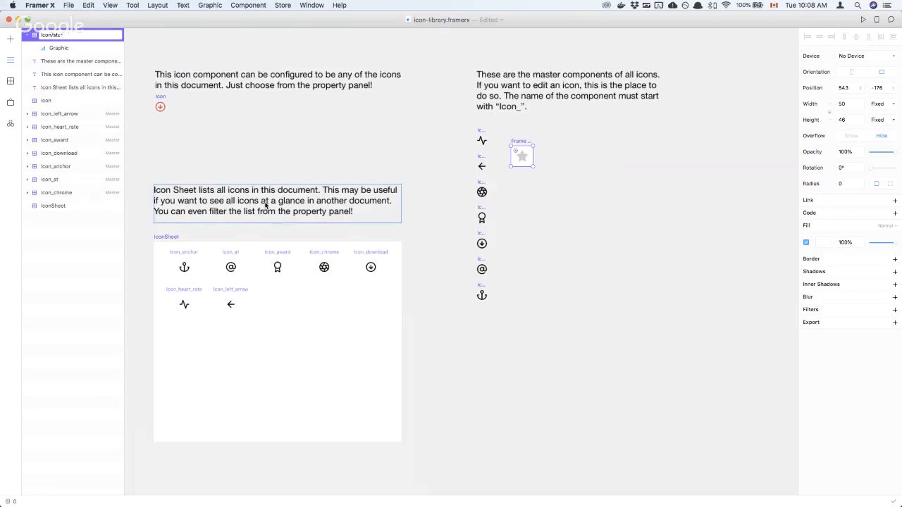
{"action": "key", "text": "Return"}
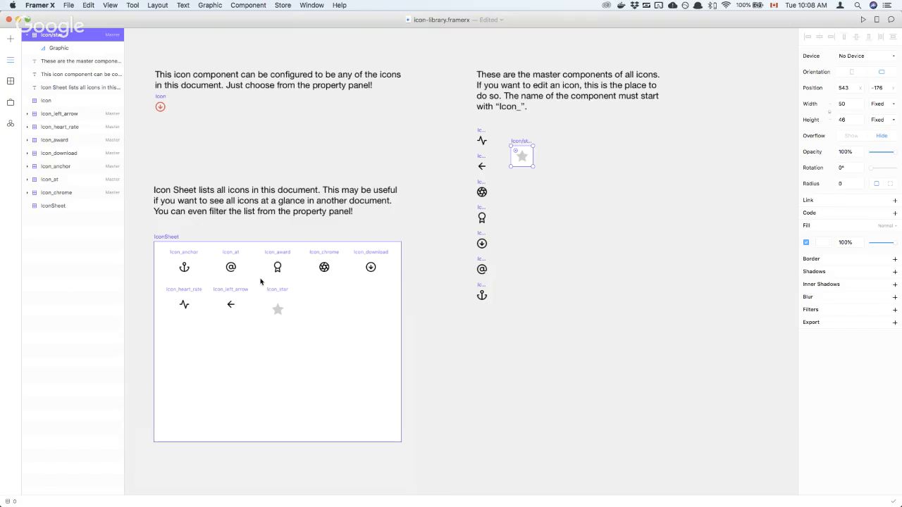
Set the configurable Icon component's icon to Icon_star
{"action": "left_click", "coordinate": [165, 112]}
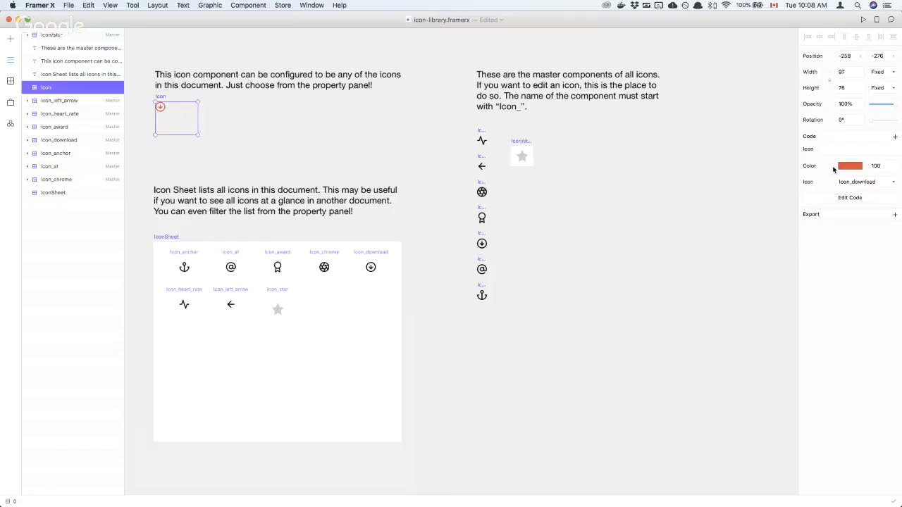
{"action": "left_click", "coordinate": [874, 182]}
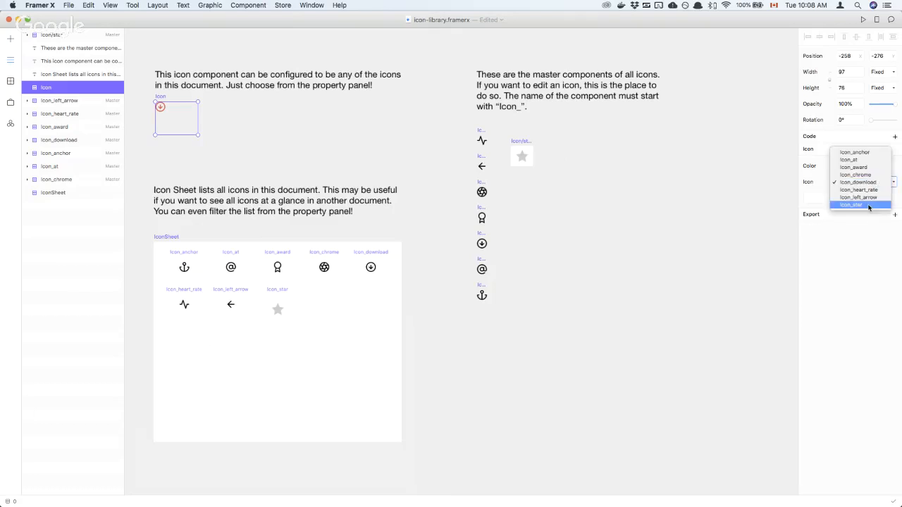
{"action": "left_click", "coordinate": [869, 205]}
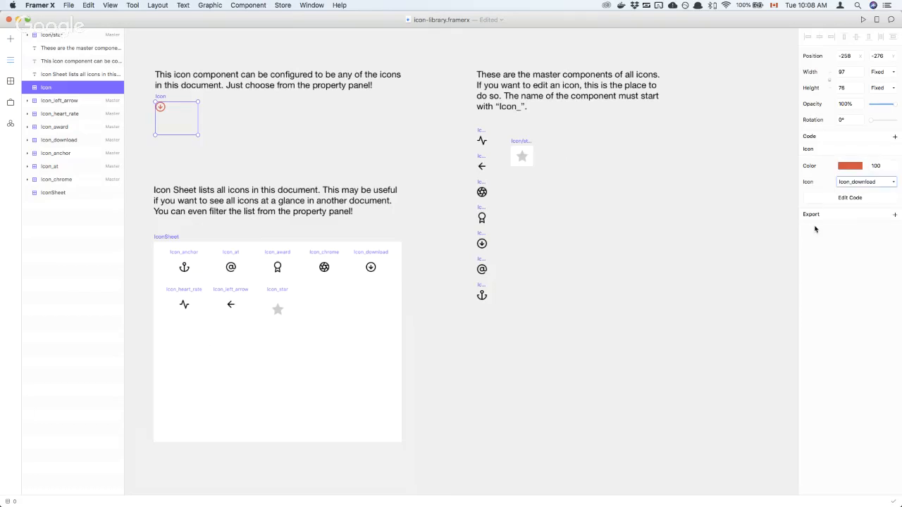
{"action": "left_click", "coordinate": [874, 185]}
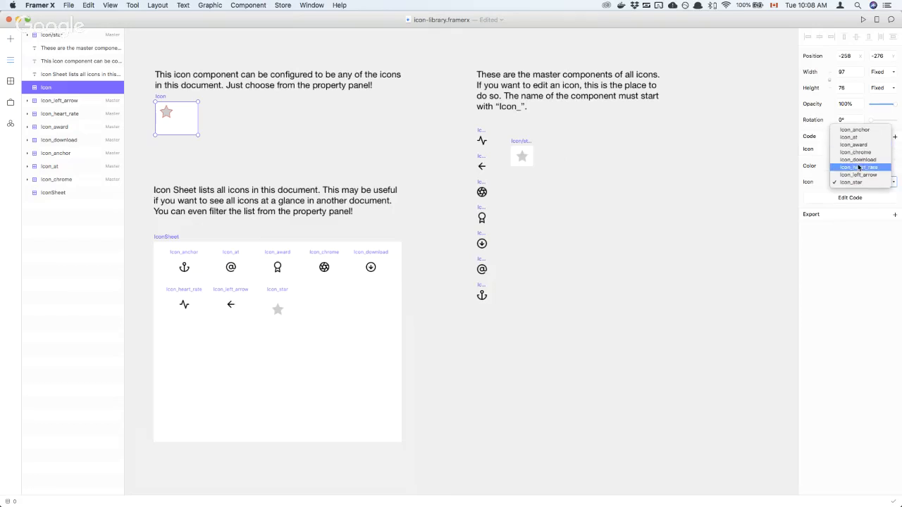
{"action": "left_click", "coordinate": [271, 136]}
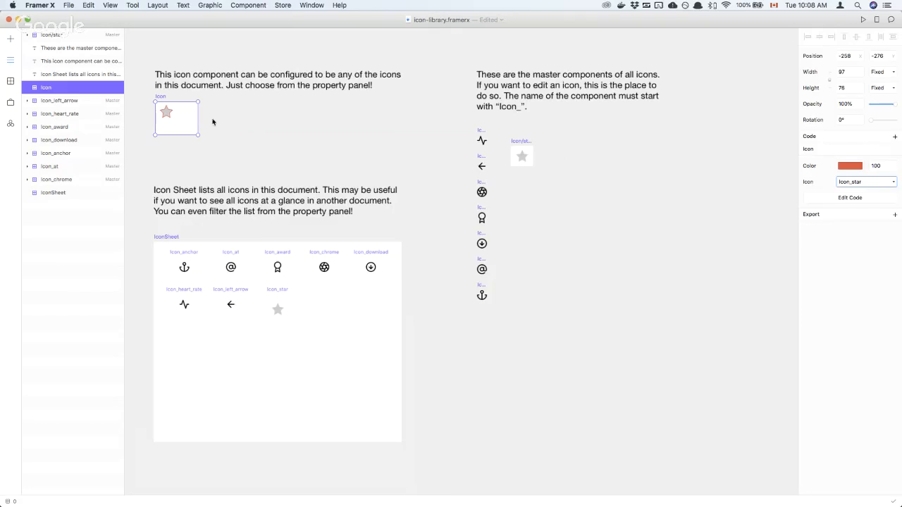
Examine the graphic layers inside the star and heart rate master components
{"action": "left_click", "coordinate": [570, 158]}
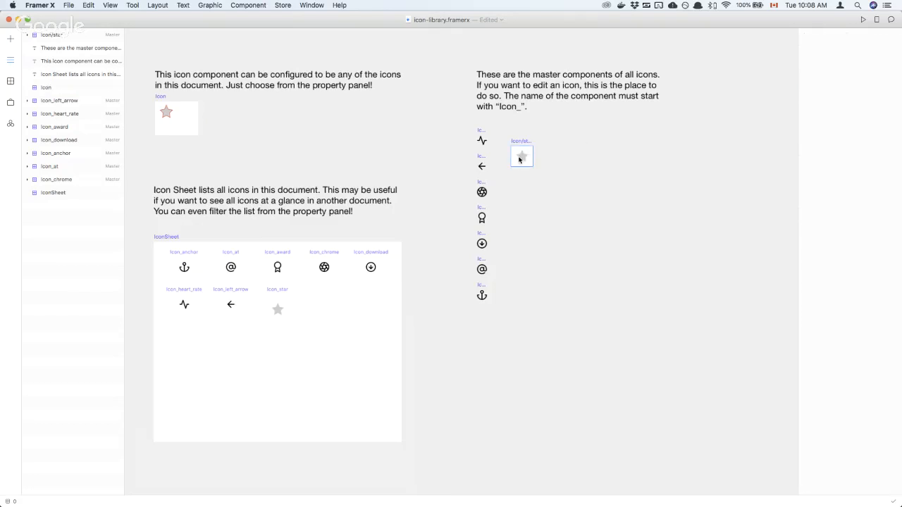
{"action": "double_click", "coordinate": [519, 159]}
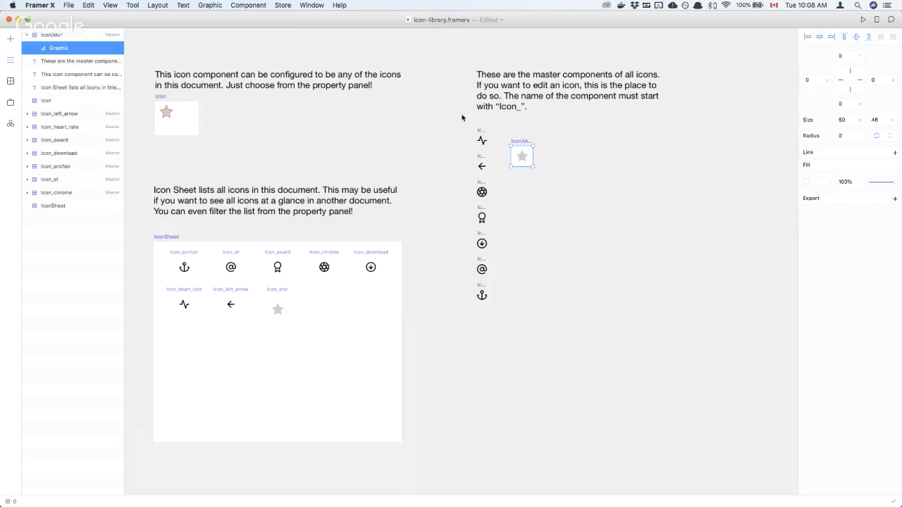
{"action": "left_click", "coordinate": [482, 140]}
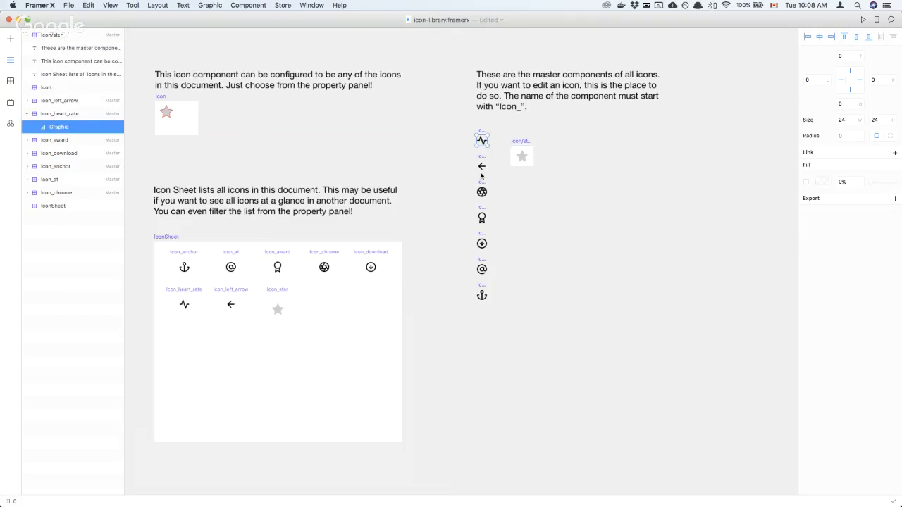
Set the configurable Icon component's icon to Icon_download and its colour to #7755CC
{"action": "left_click", "coordinate": [181, 120]}
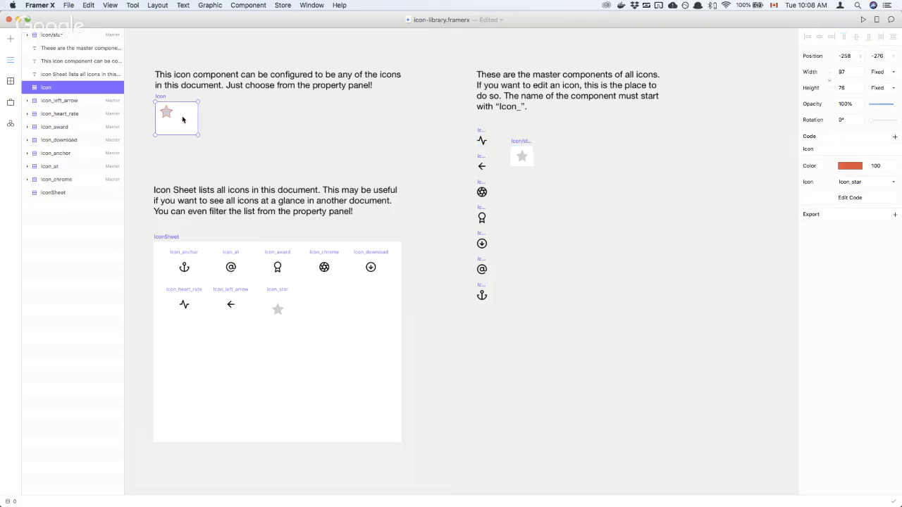
{"action": "left_click", "coordinate": [877, 184]}
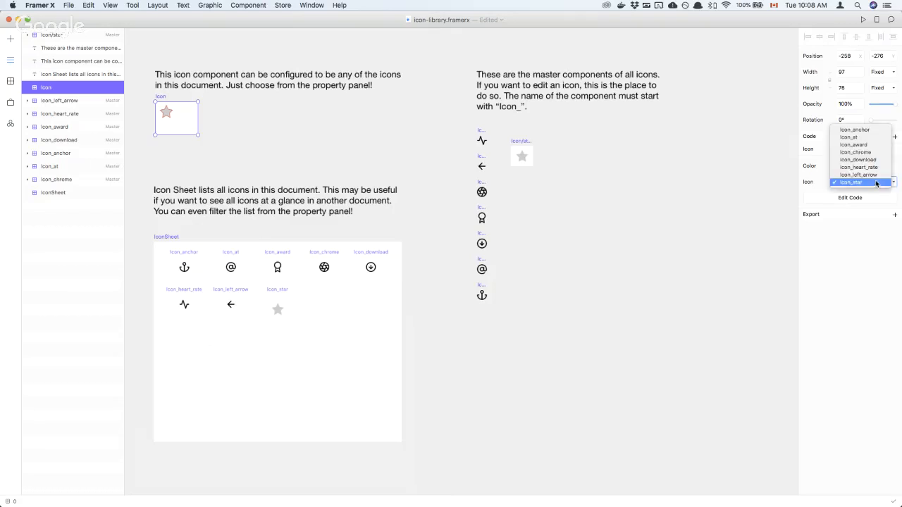
{"action": "left_click", "coordinate": [855, 163]}
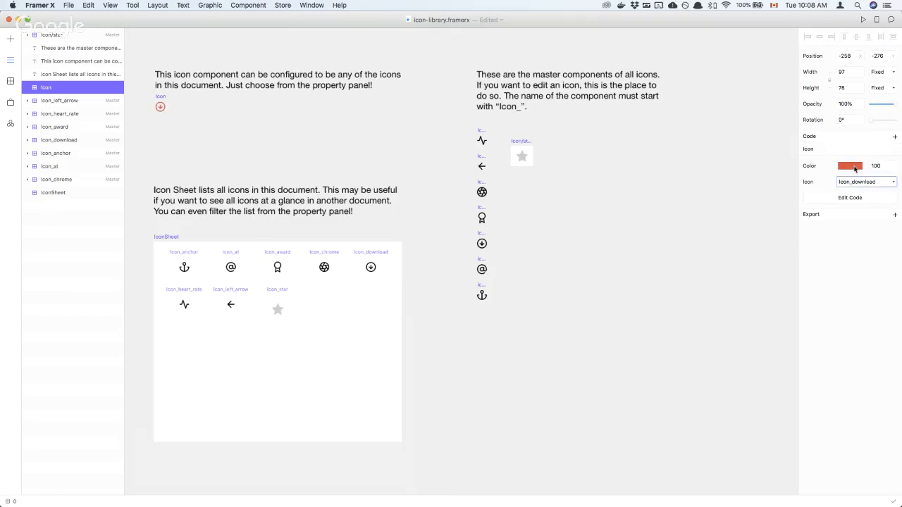
{"action": "left_click", "coordinate": [855, 166]}
{"action": "left_click", "coordinate": [808, 315]}
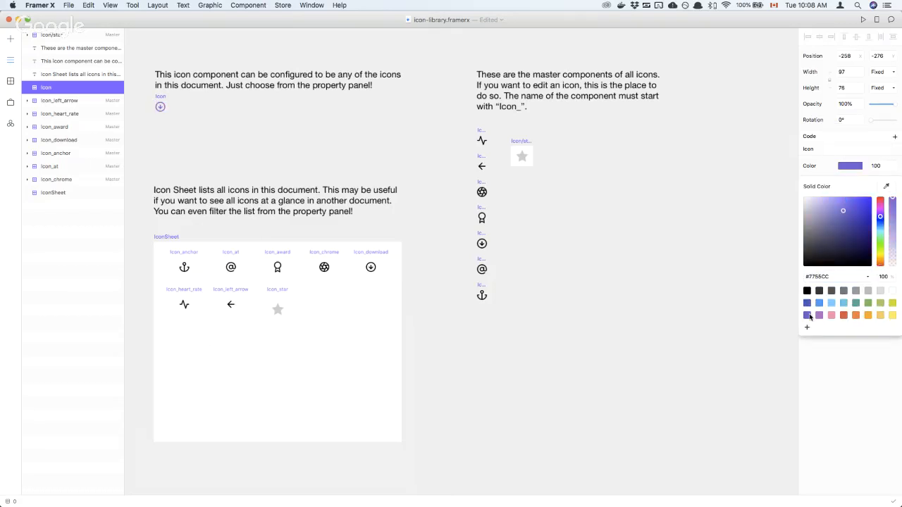
Set the configurable Icon component's colour to the light blue preset #55CCFF and deselect it
{"action": "left_click", "coordinate": [857, 303]}
{"action": "left_click", "coordinate": [831, 304]}
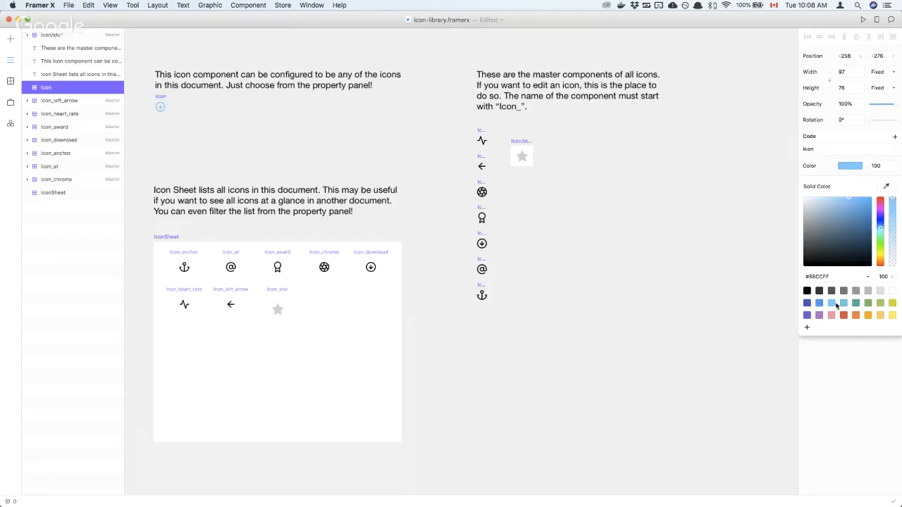
{"action": "left_click", "coordinate": [590, 148]}
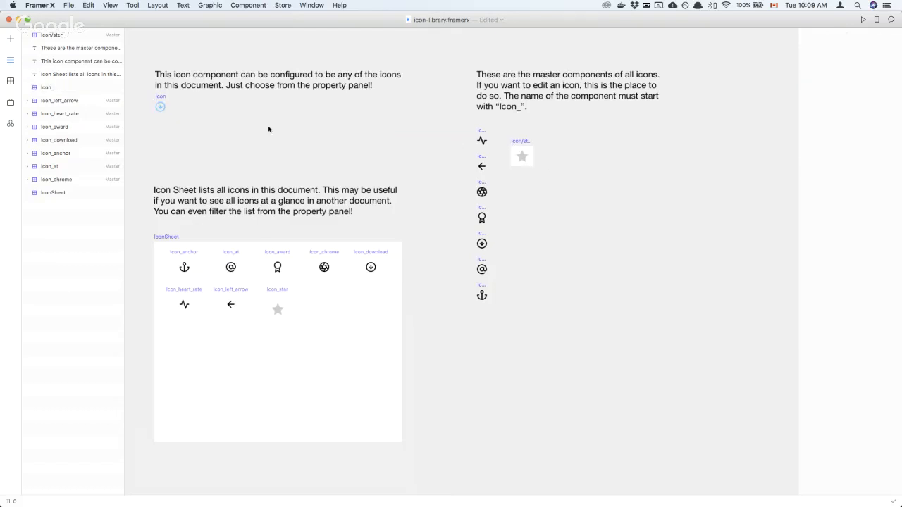
Inspect the configurable Icon component's properties and the star master's graphic layer, and display the document's component list
{"action": "left_click", "coordinate": [160, 106]}
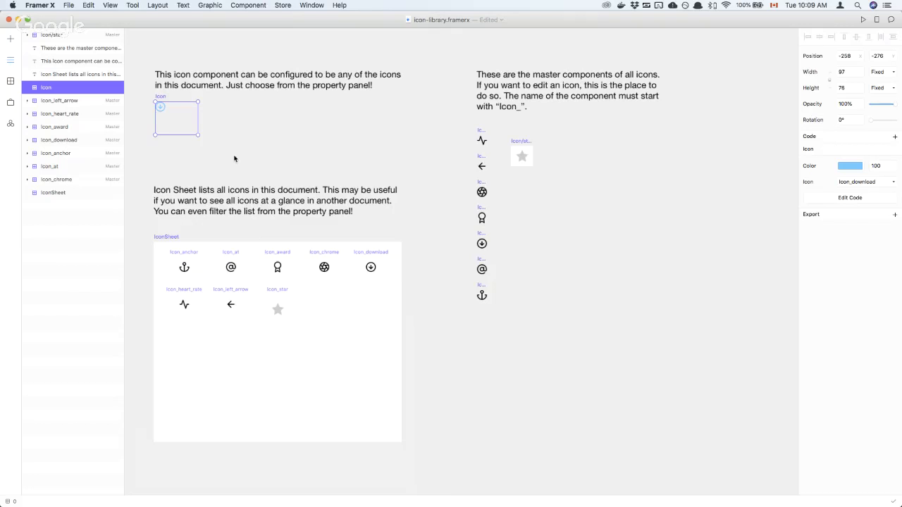
{"action": "double_click", "coordinate": [523, 153]}
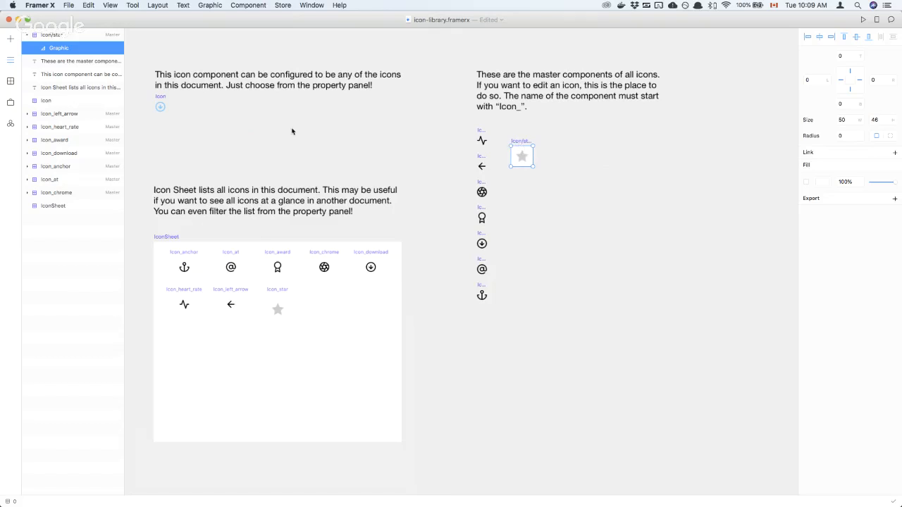
{"action": "left_click", "coordinate": [161, 115]}
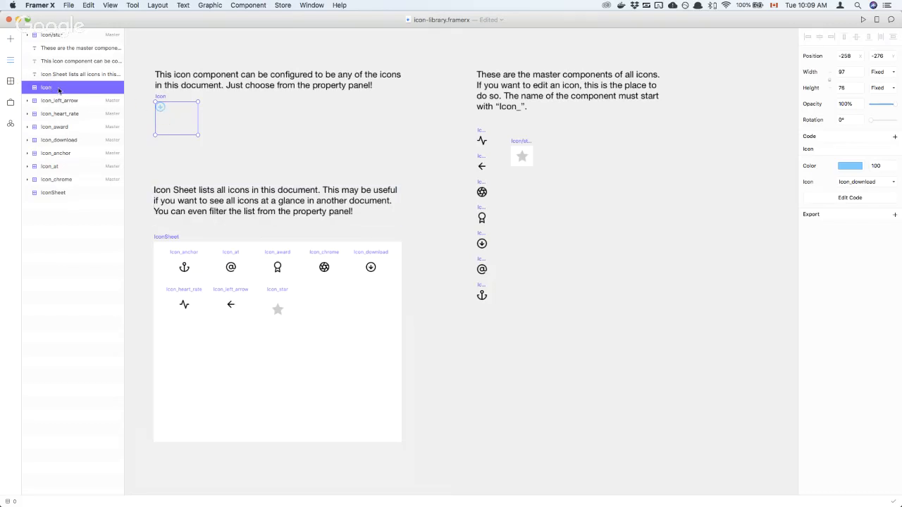
{"action": "left_click", "coordinate": [9, 81]}
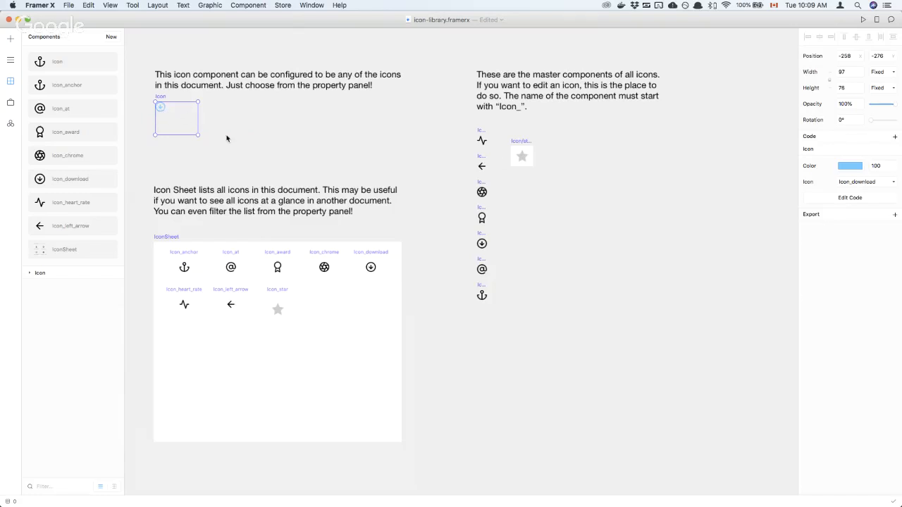
Open states.framerx from the Design system folder and enlarge its window to fill the screen
{"action": "left_click", "coordinate": [68, 6]}
{"action": "mouse_move", "coordinate": [90, 33]}
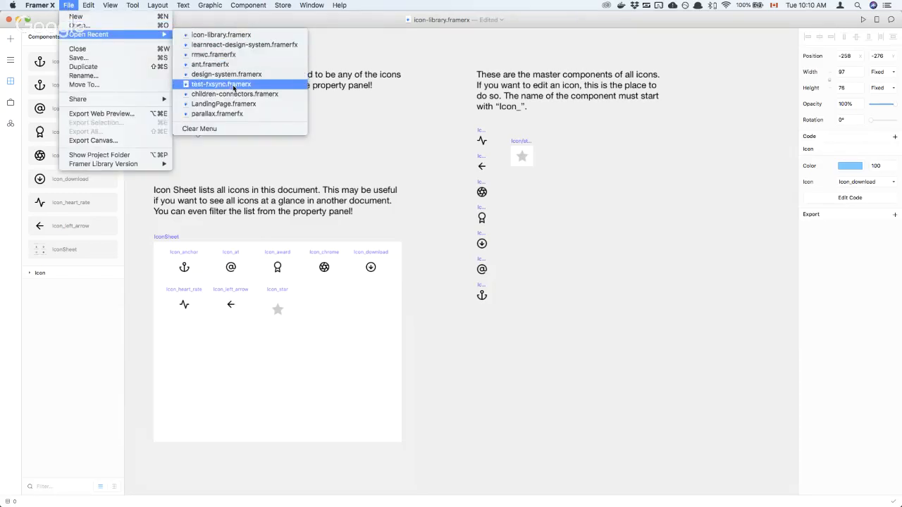
{"action": "left_click", "coordinate": [85, 26]}
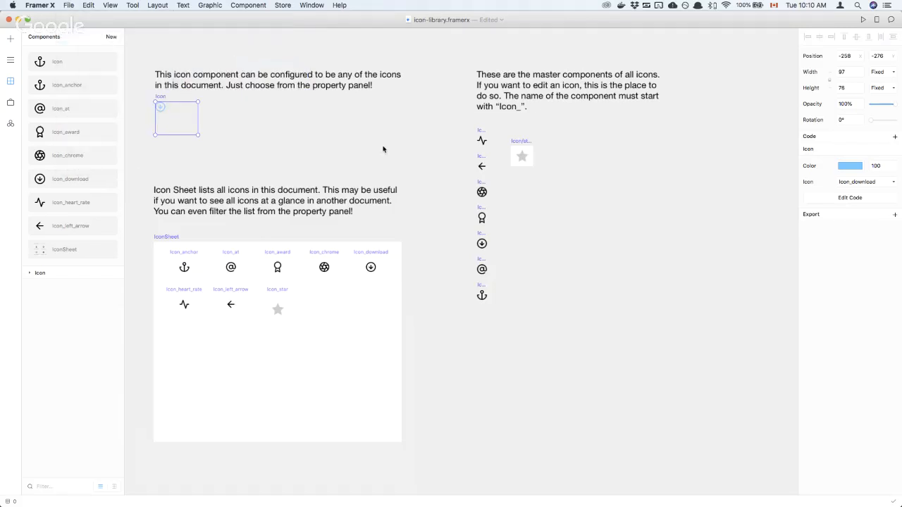
{"action": "left_click", "coordinate": [414, 152]}
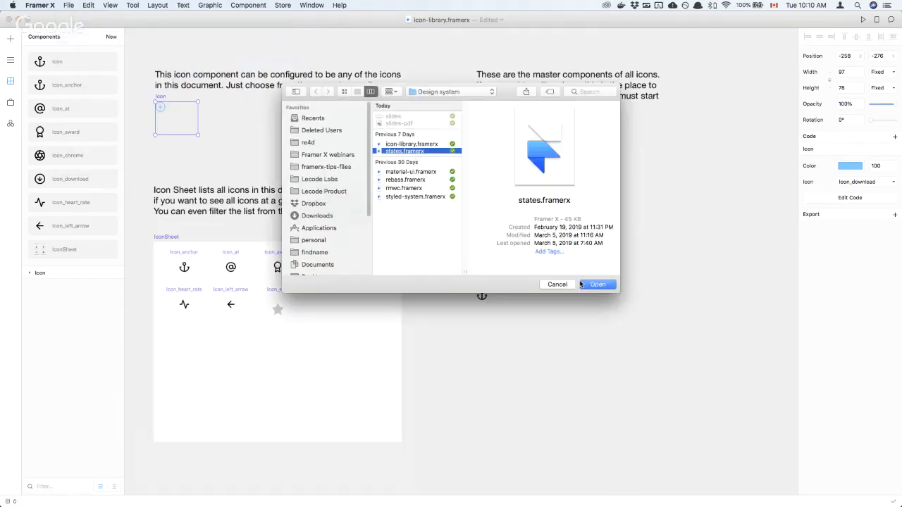
{"action": "left_click", "coordinate": [596, 284]}
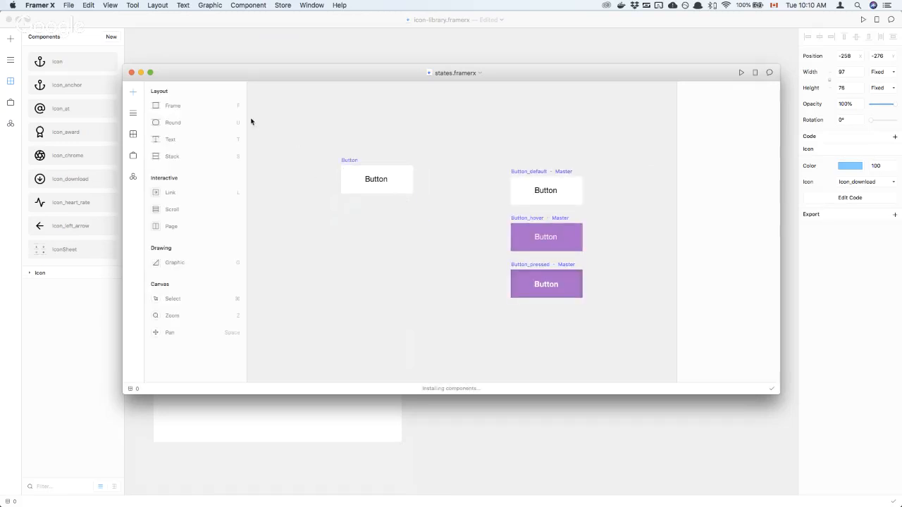
{"action": "mouse_move", "coordinate": [152, 75]}
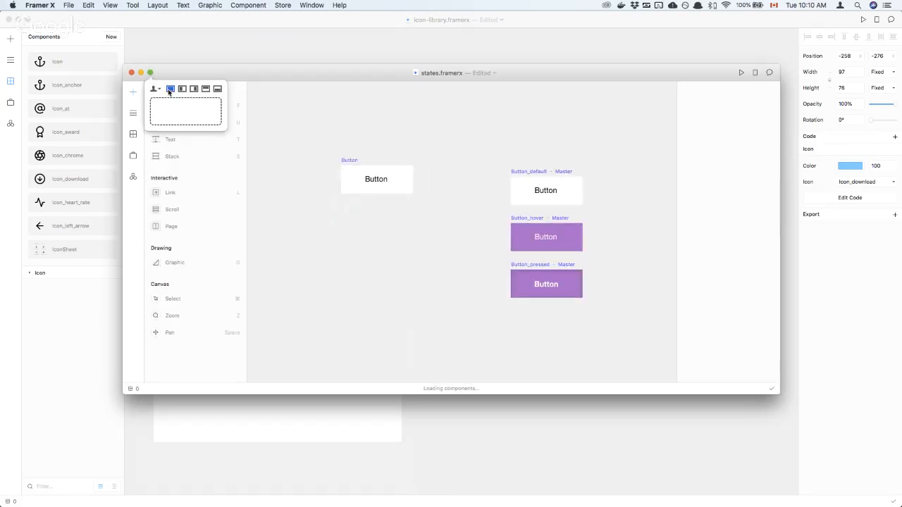
{"action": "left_click", "coordinate": [170, 90]}
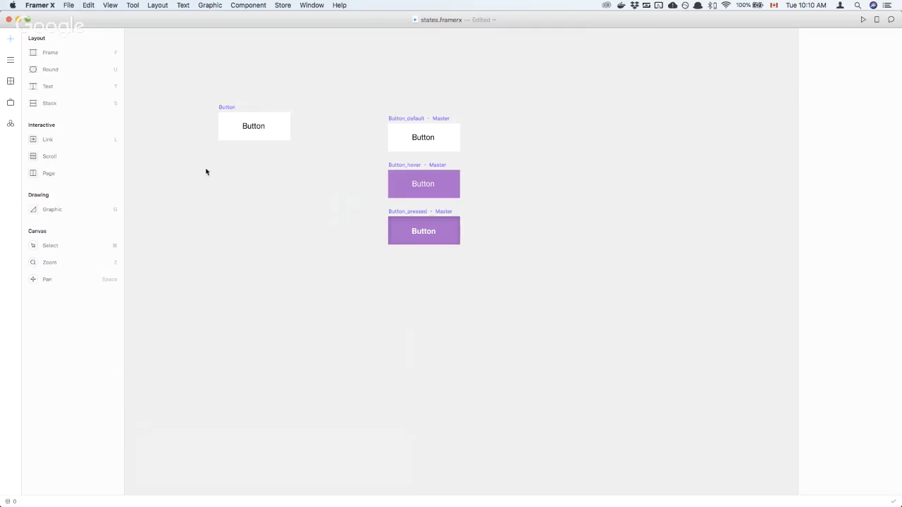
Examine the Button code component and its Button_hover and Button_pressed master components
{"action": "scroll", "coordinate": [206, 171], "scroll_direction": "up", "scroll_amount": 5}
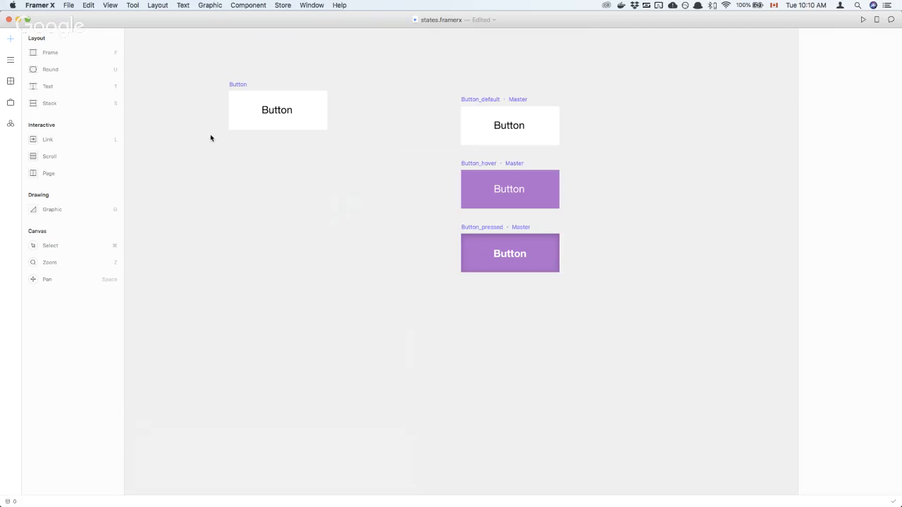
{"action": "left_click", "coordinate": [247, 105]}
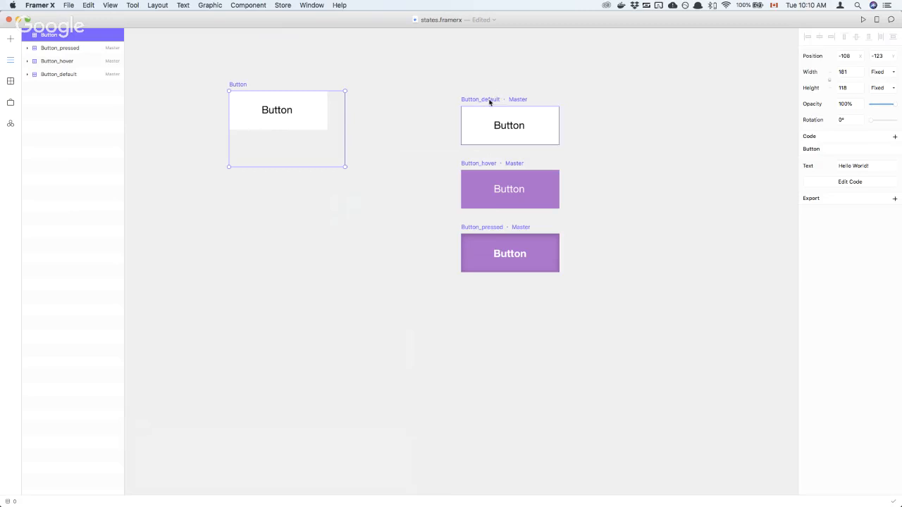
{"action": "key", "text": "Escape"}
{"action": "left_click", "coordinate": [487, 170]}
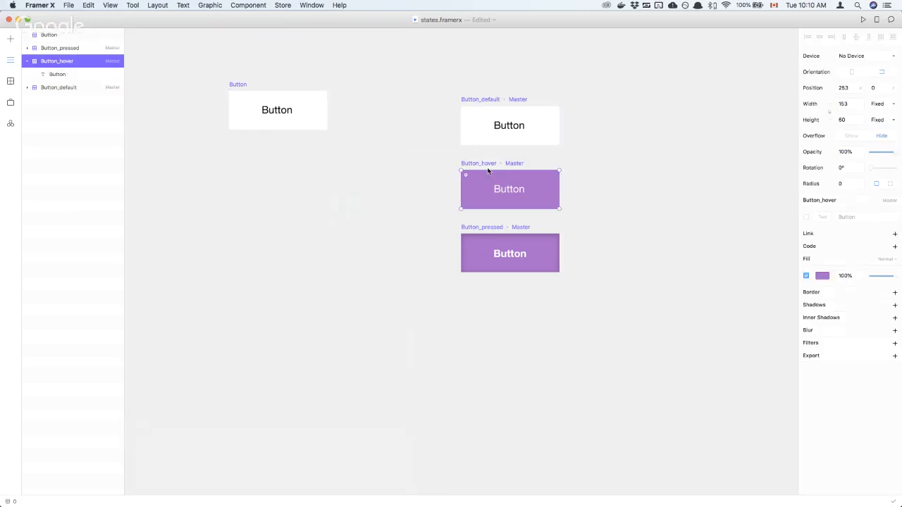
{"action": "double_click", "coordinate": [502, 258]}
{"action": "key", "text": "Escape"}
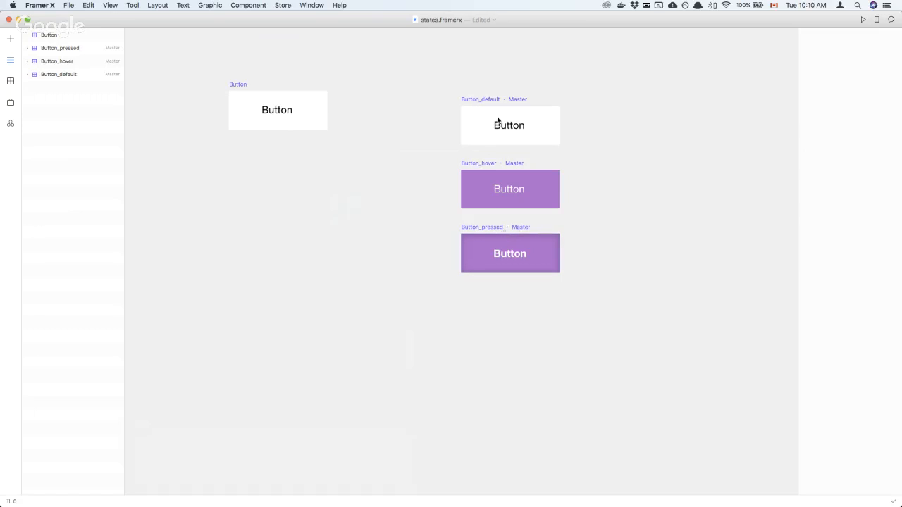
Preview the Button component, test its hover and pressed states, and close the preview
{"action": "left_click", "coordinate": [254, 101]}
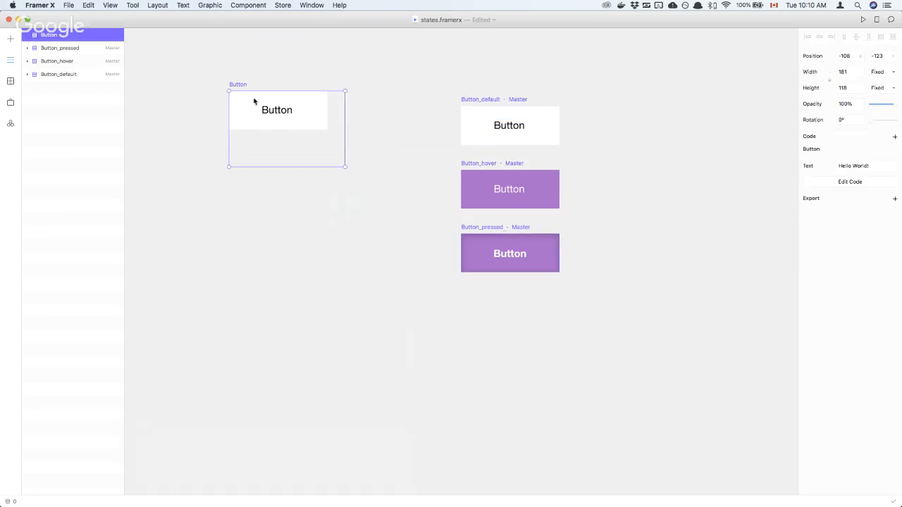
{"action": "key", "text": "super+p"}
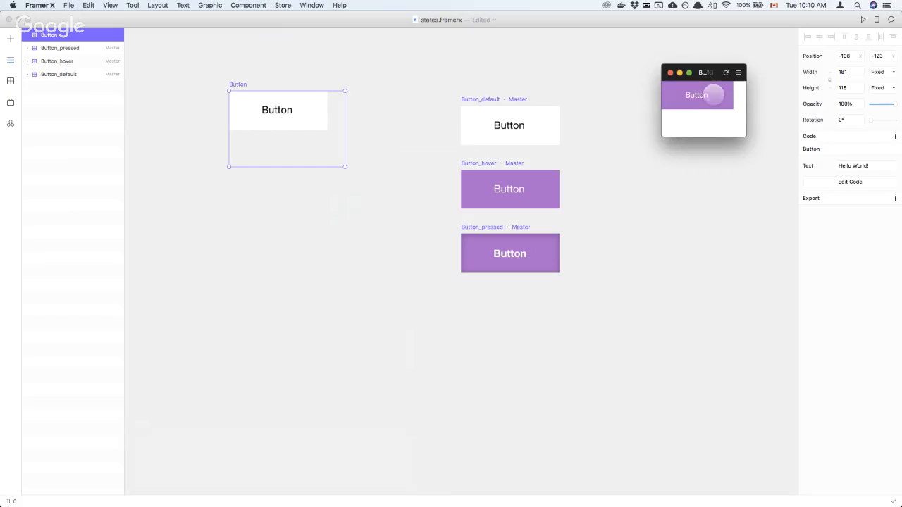
{"action": "left_click", "coordinate": [713, 94]}
{"action": "left_click", "coordinate": [715, 95]}
{"action": "left_click", "coordinate": [719, 101]}
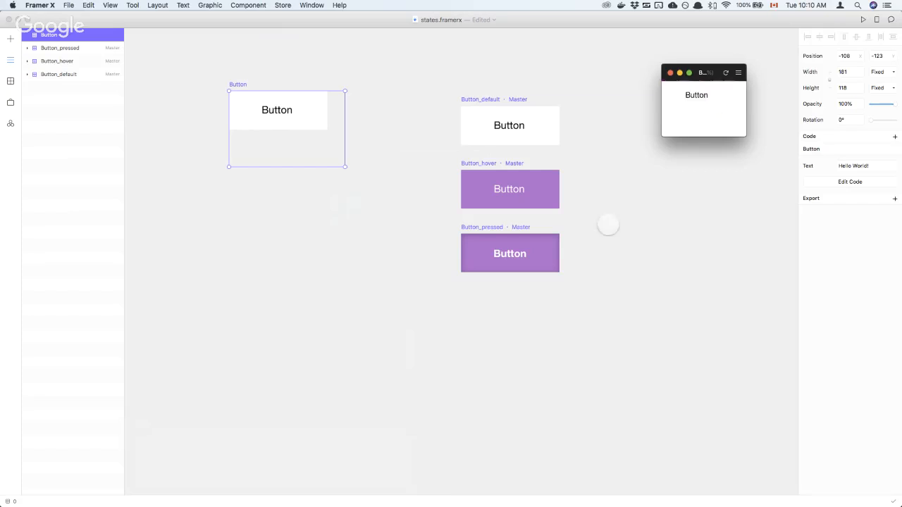
{"action": "key", "text": "super+p"}
Set the font style of the text in the Button_pressed master to Thin Italic
{"action": "double_click", "coordinate": [509, 255]}
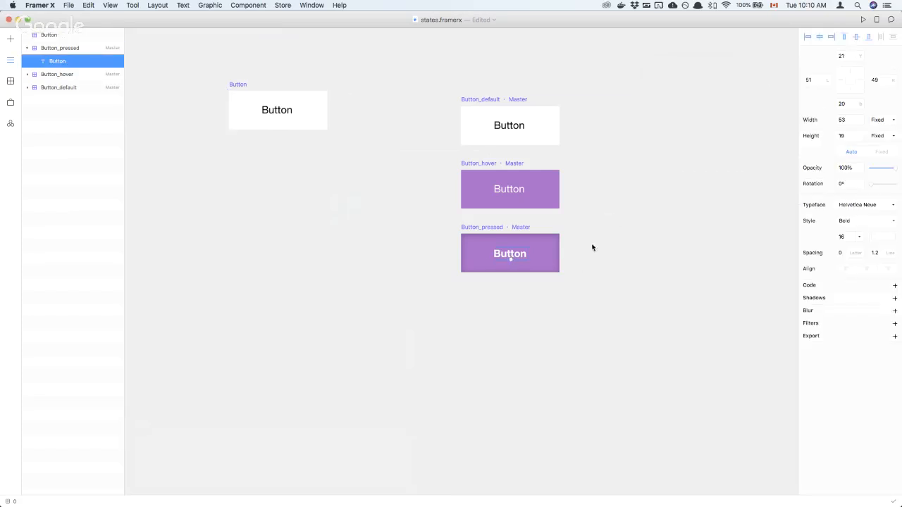
{"action": "left_click", "coordinate": [870, 222]}
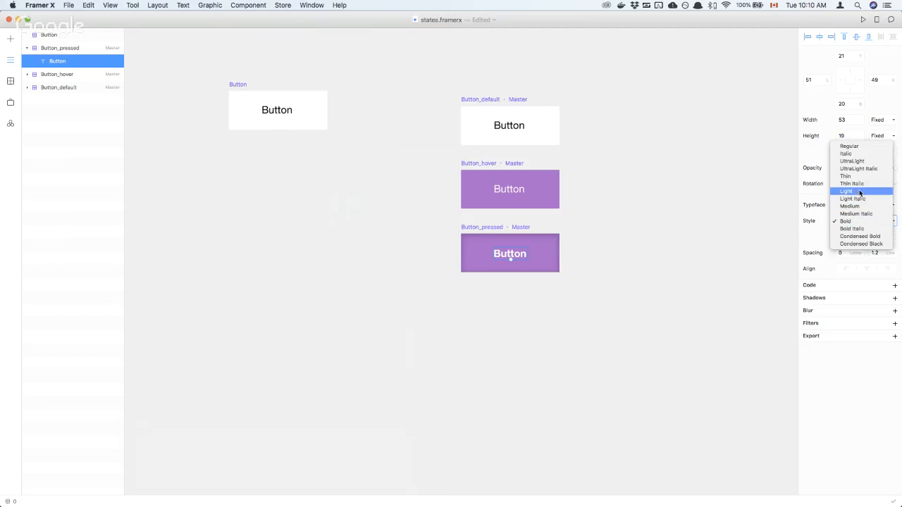
{"action": "left_click", "coordinate": [862, 185]}
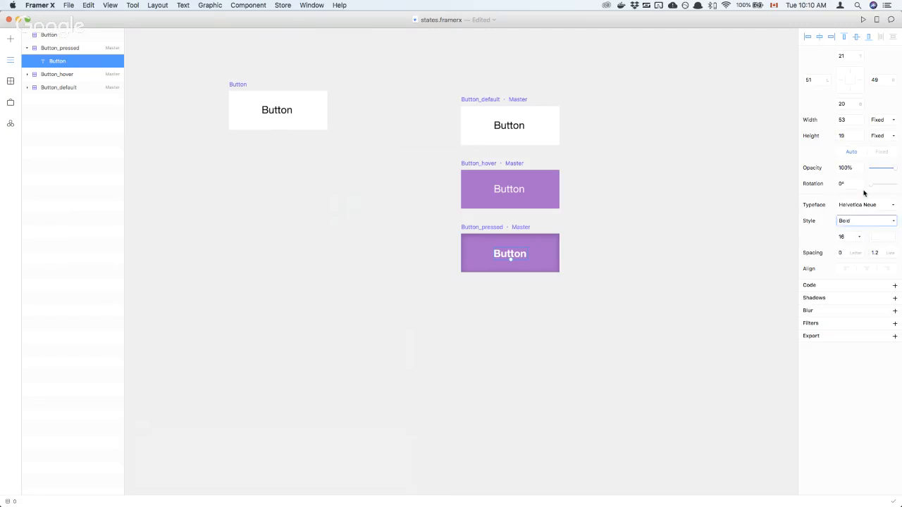
Preview the Button component again to check the restyled pressed state, and close the preview
{"action": "left_click", "coordinate": [275, 117]}
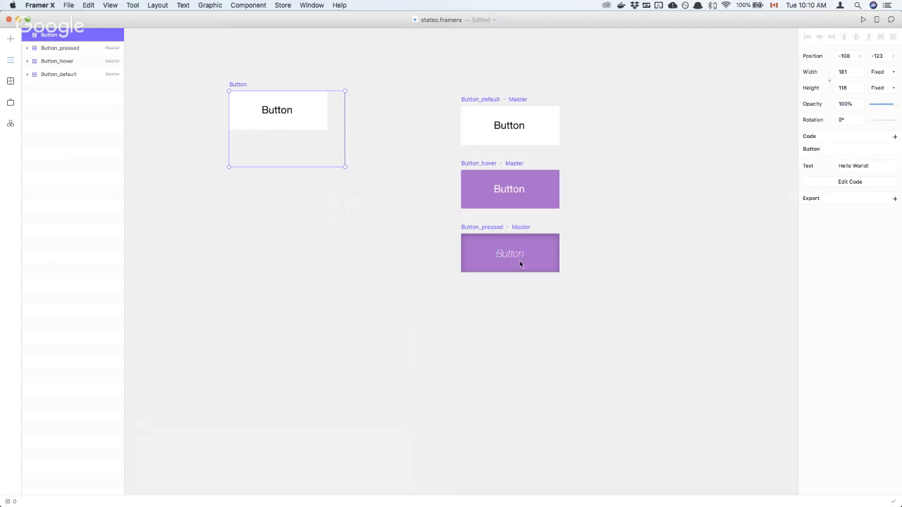
{"action": "key", "text": "super+p"}
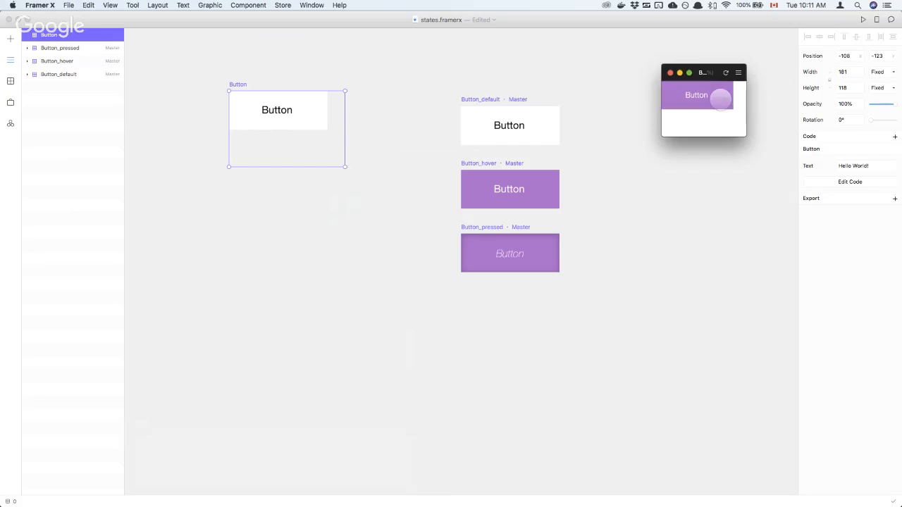
{"action": "left_click", "coordinate": [717, 99]}
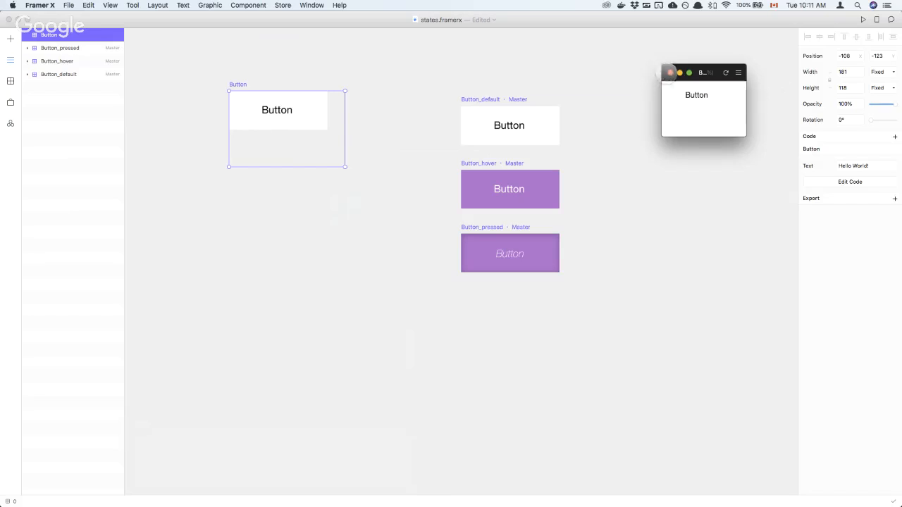
{"action": "left_click", "coordinate": [670, 72]}
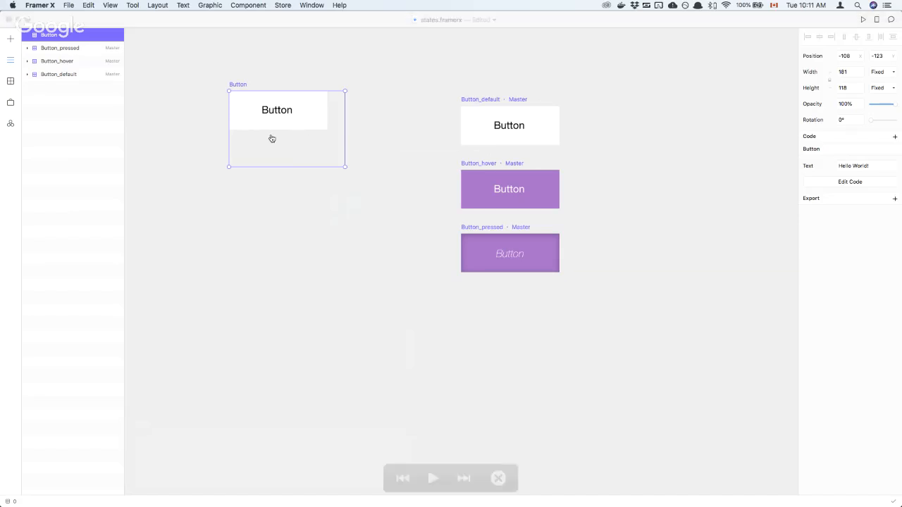
{"action": "key", "text": "ctrl+Left"}
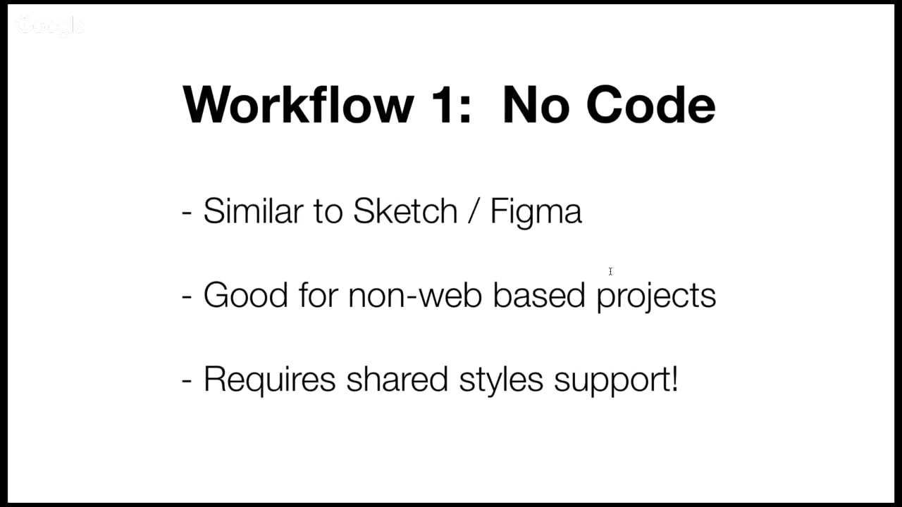
{"action": "key", "text": "Right"}
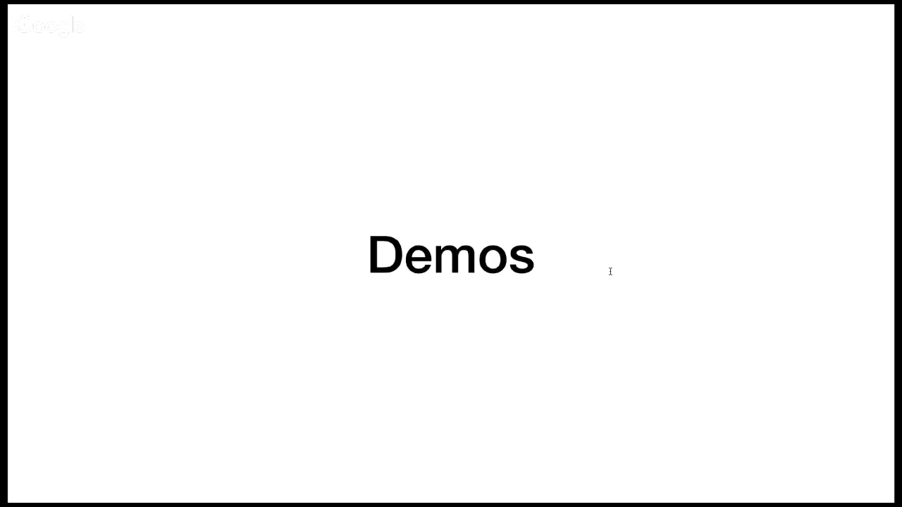
{"action": "key", "text": "Right"}
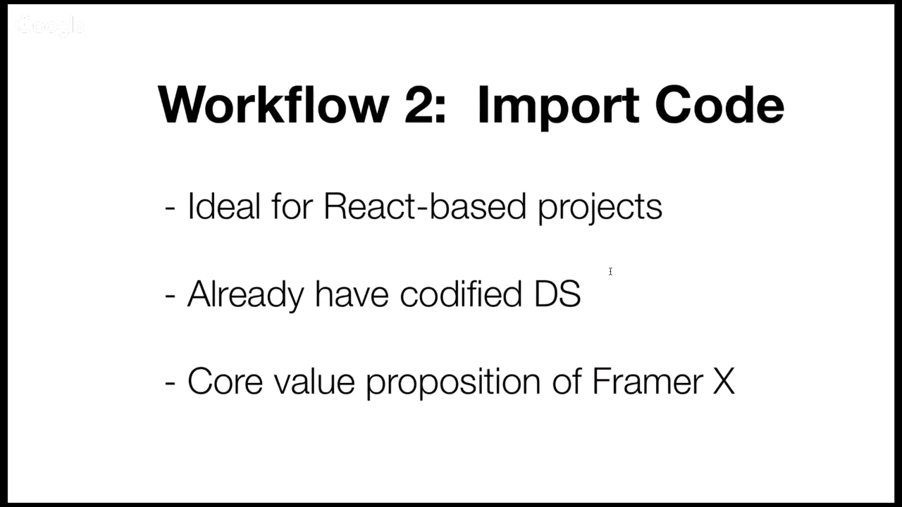
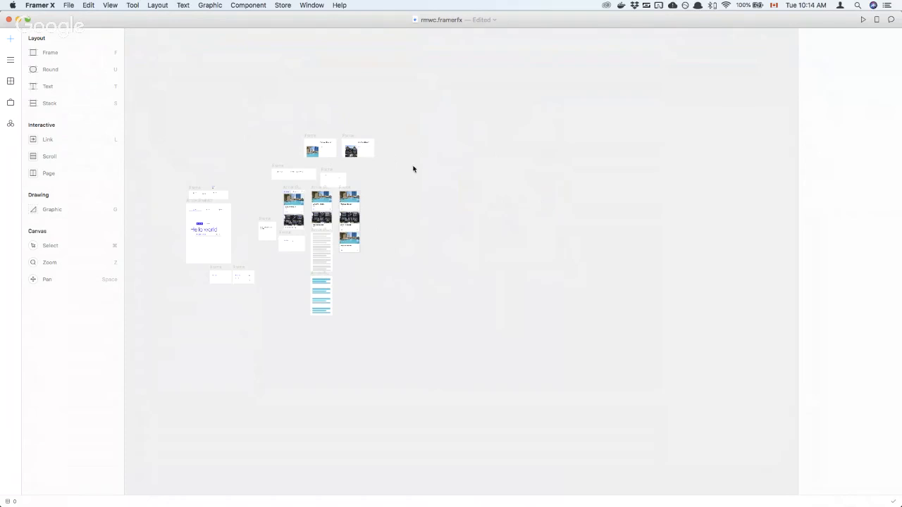
Place a Typography component on an empty area of the rmwc.framerfx canvas
{"action": "scroll", "coordinate": [414, 169], "scroll_direction": "up", "scroll_amount": 10}
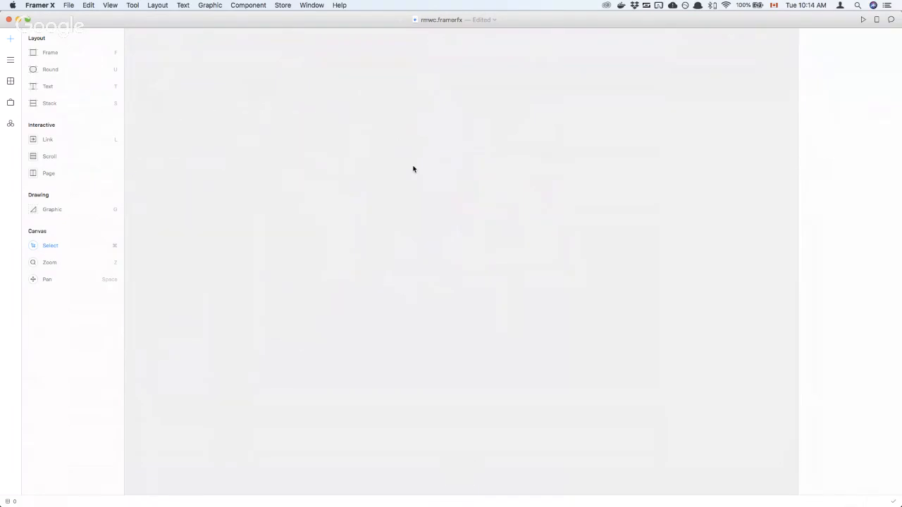
{"action": "left_click", "coordinate": [10, 83]}
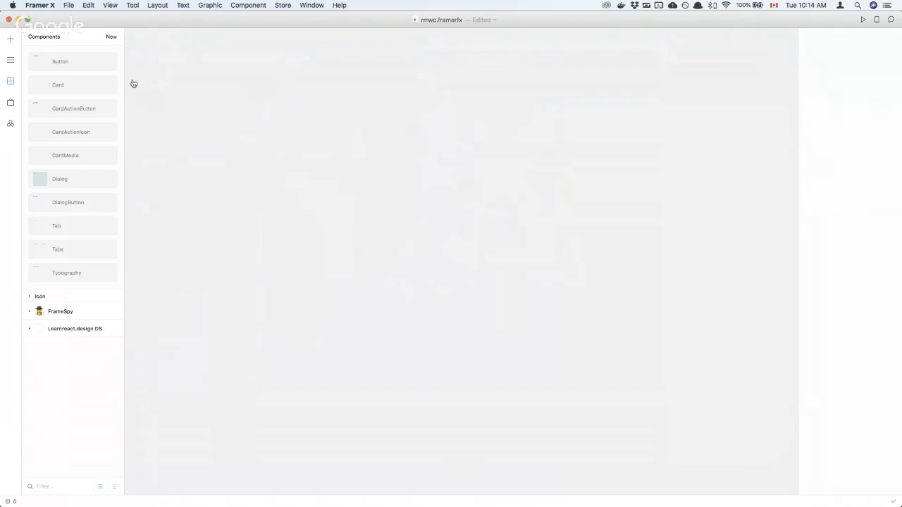
{"action": "key", "text": "super+Tab"}
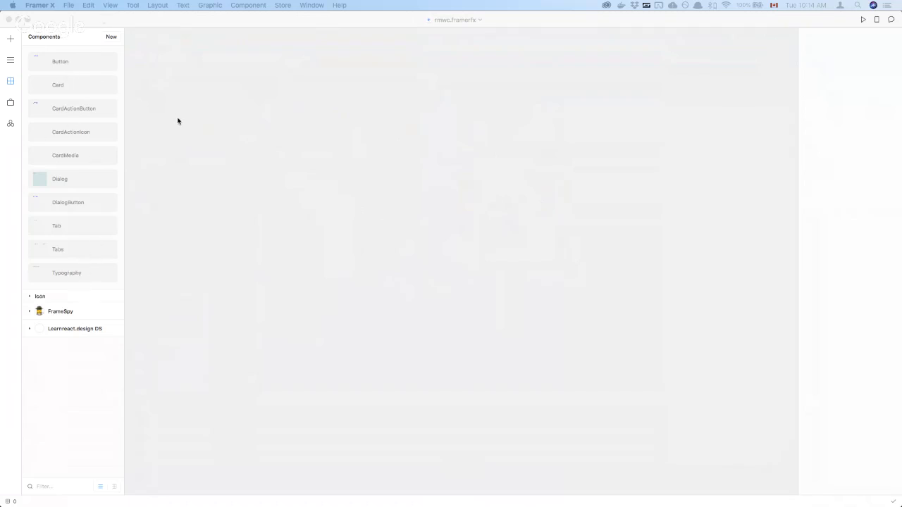
{"action": "left_click", "coordinate": [163, 20]}
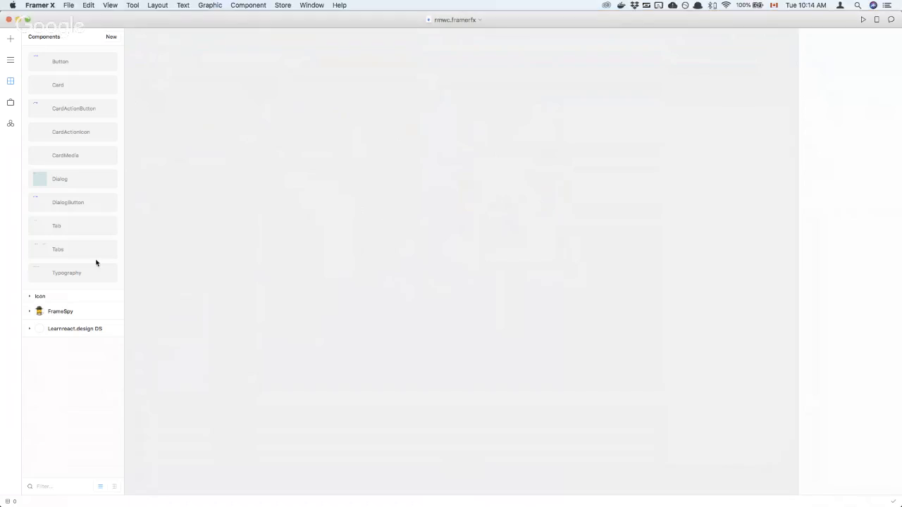
{"action": "left_click_drag", "start_coordinate": [85, 275], "coordinate": [384, 159]}
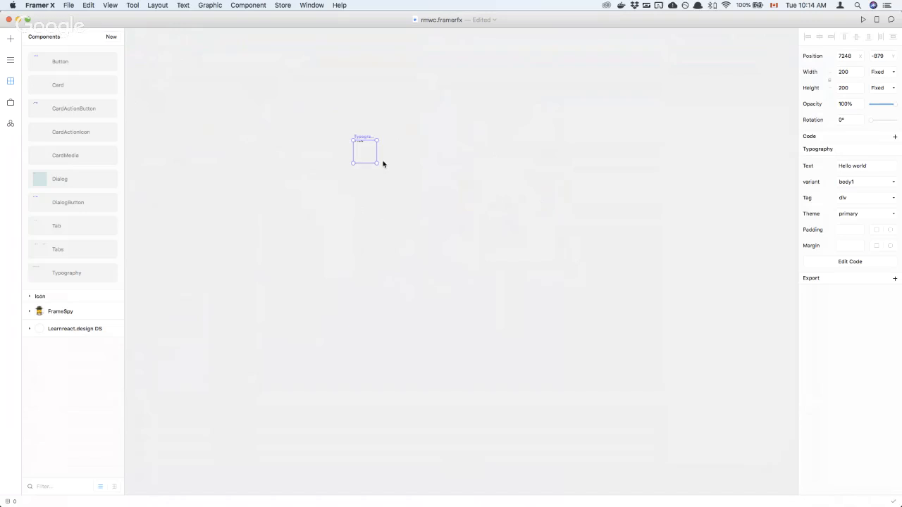
Move the Typography component to about X 7196, Y -976 on the canvas
{"action": "scroll", "coordinate": [383, 164], "scroll_direction": "up", "scroll_amount": 8}
{"action": "scroll", "coordinate": [296, 122], "scroll_direction": "up", "scroll_amount": 3}
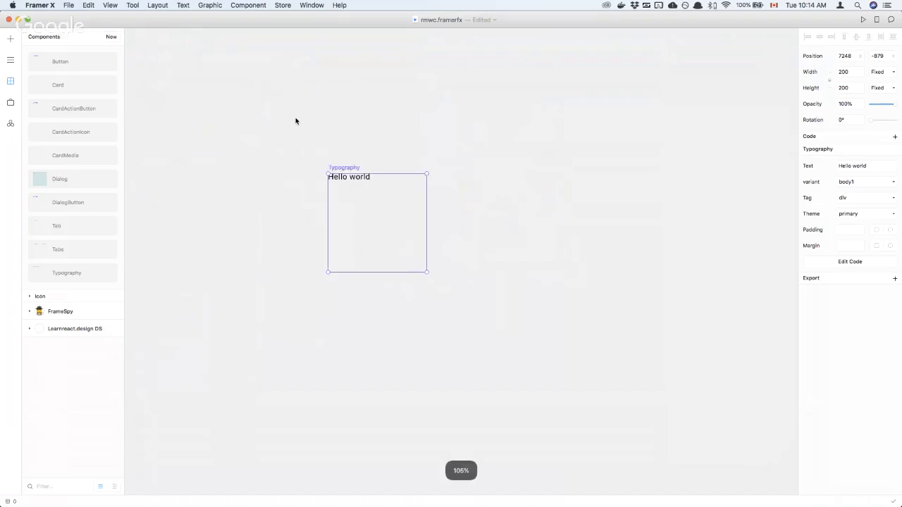
{"action": "scroll", "coordinate": [296, 122], "scroll_direction": "up", "scroll_amount": 5}
{"action": "scroll", "coordinate": [296, 122], "scroll_direction": "down", "scroll_amount": 1}
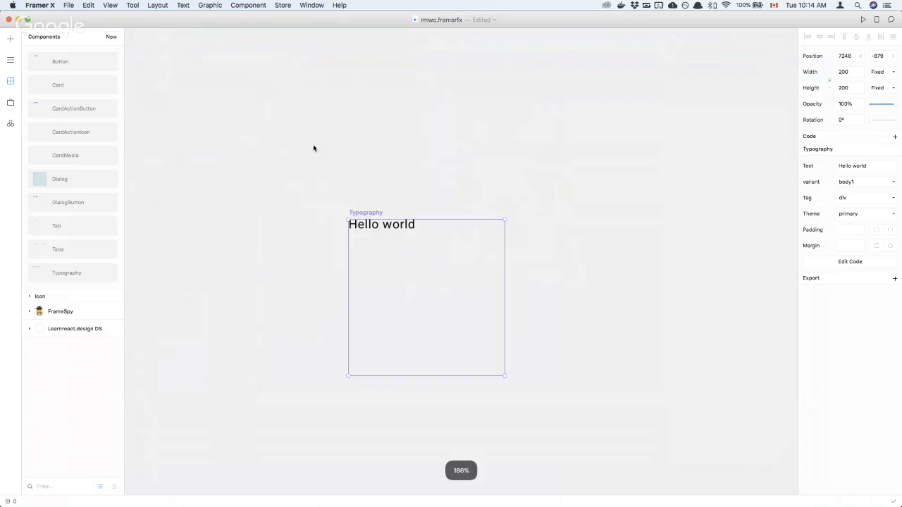
{"action": "left_click_drag", "start_coordinate": [416, 271], "coordinate": [351, 174]}
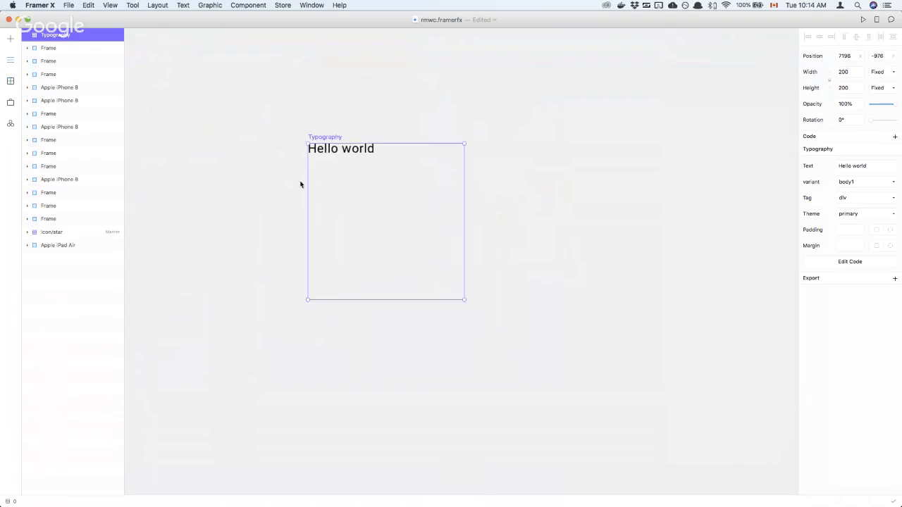
Set the Typography component's variant to headline2 and keep its tag as div
{"action": "left_click", "coordinate": [886, 182]}
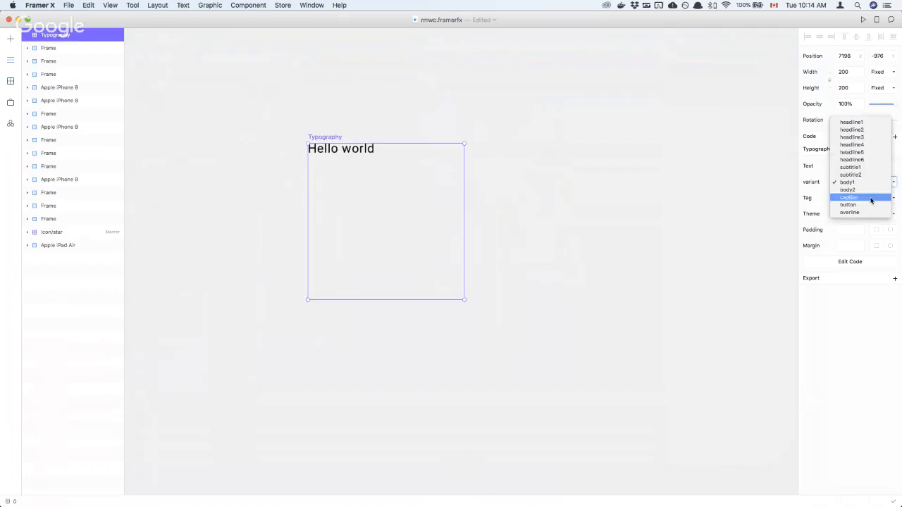
{"action": "left_click", "coordinate": [856, 130]}
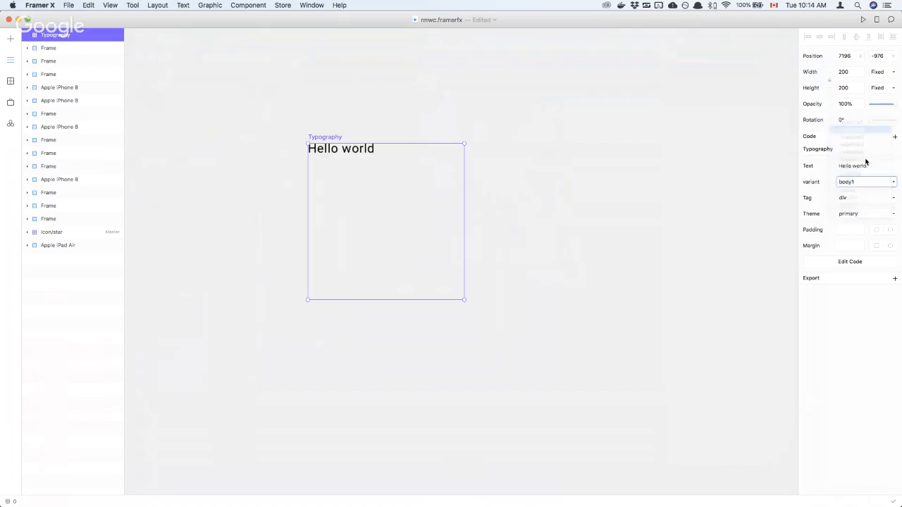
{"action": "left_click", "coordinate": [866, 199]}
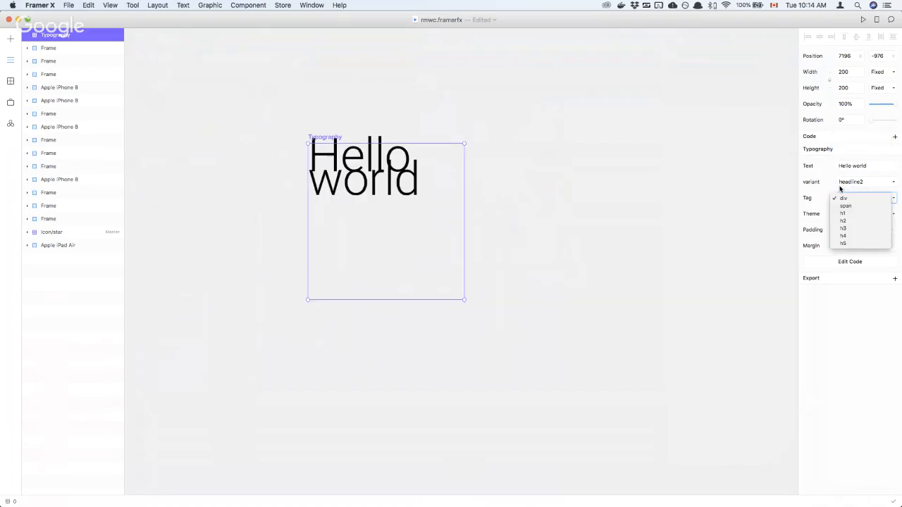
{"action": "left_click", "coordinate": [844, 198]}
Try the secondary theme on the Typography component, set it to primary, and widen the component to about 239
{"action": "left_click", "coordinate": [875, 217]}
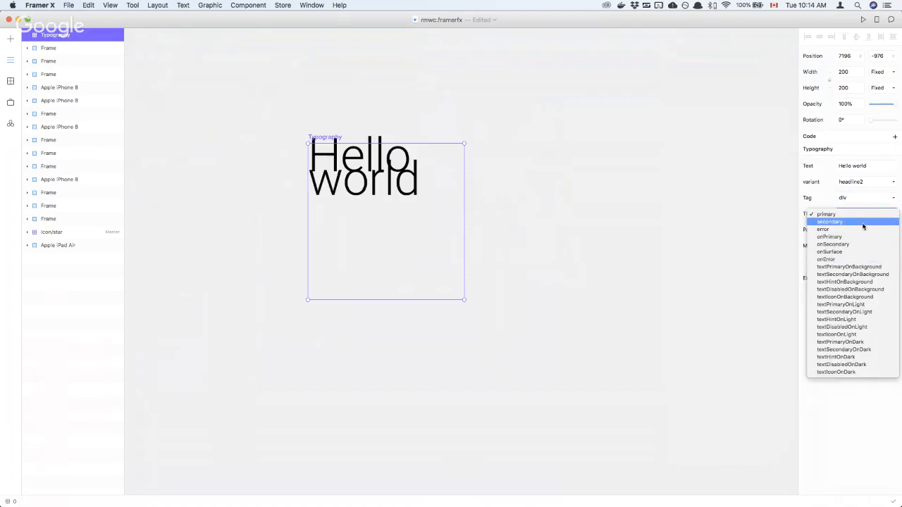
{"action": "left_click", "coordinate": [855, 221]}
{"action": "left_click", "coordinate": [869, 216]}
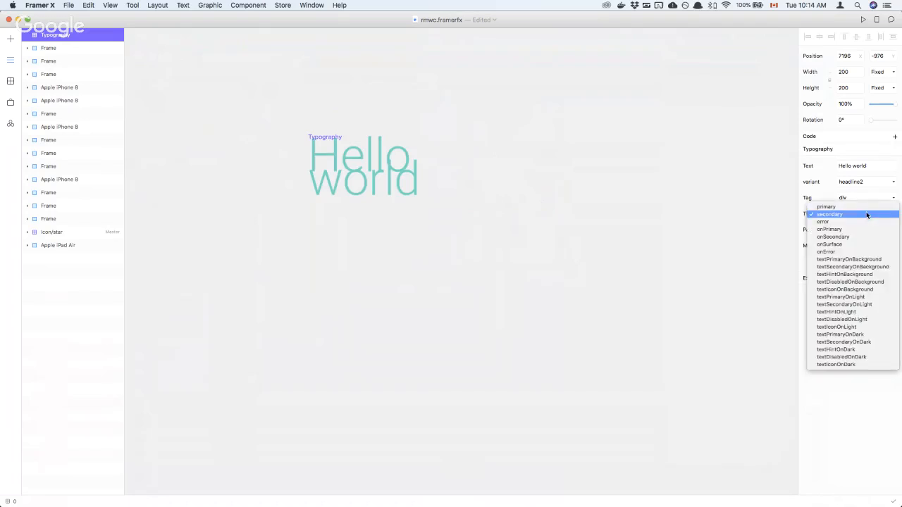
{"action": "left_click", "coordinate": [866, 206]}
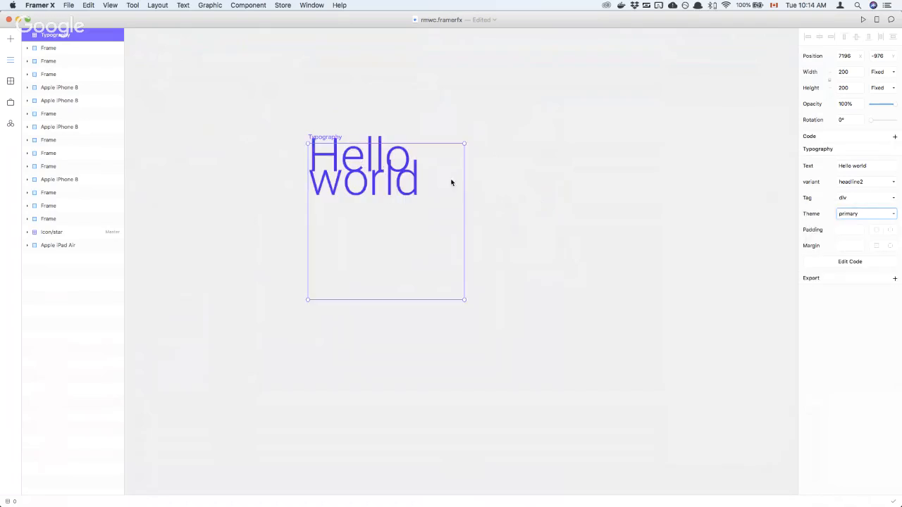
{"action": "left_click_drag", "start_coordinate": [465, 189], "coordinate": [494, 190]}
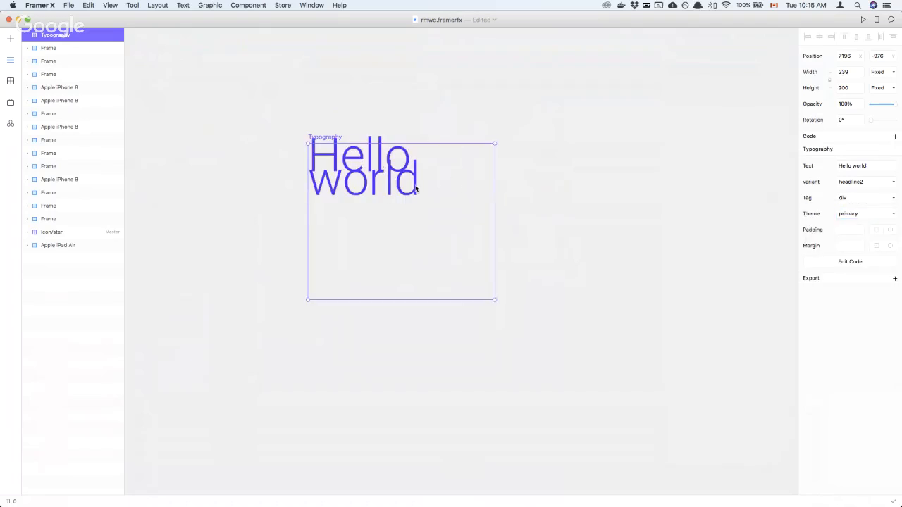
Place a Button component to the right of the Typography component and set its variant to raised
{"action": "scroll", "coordinate": [417, 192], "scroll_direction": "down", "scroll_amount": 2}
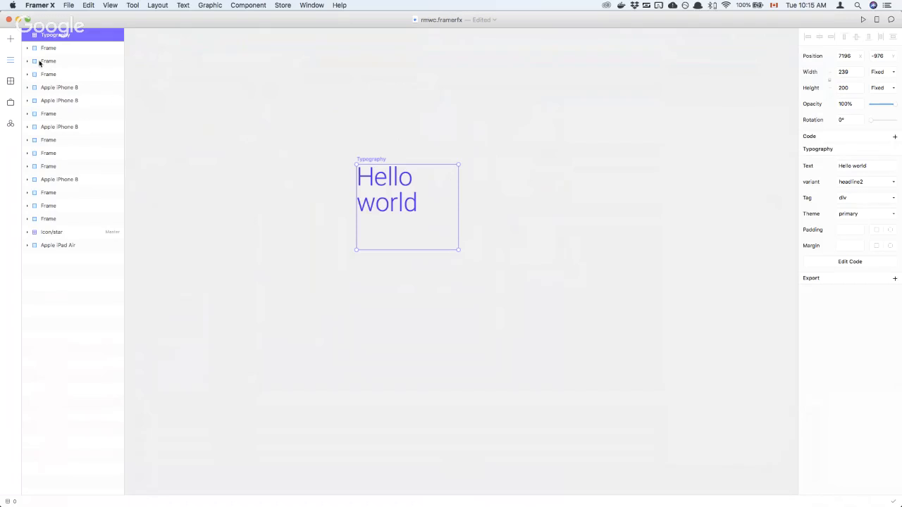
{"action": "left_click", "coordinate": [11, 82]}
{"action": "left_click_drag", "start_coordinate": [69, 64], "coordinate": [518, 205]}
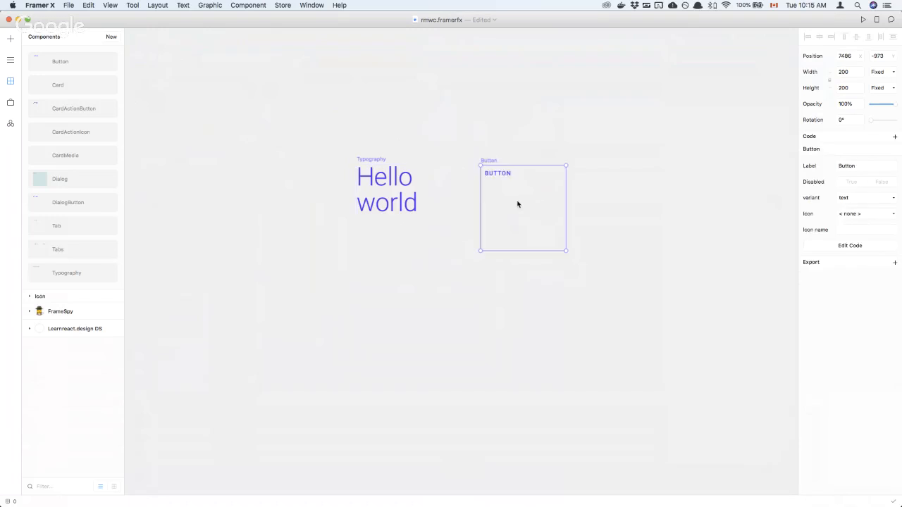
{"action": "left_click", "coordinate": [863, 198]}
{"action": "left_click", "coordinate": [862, 206]}
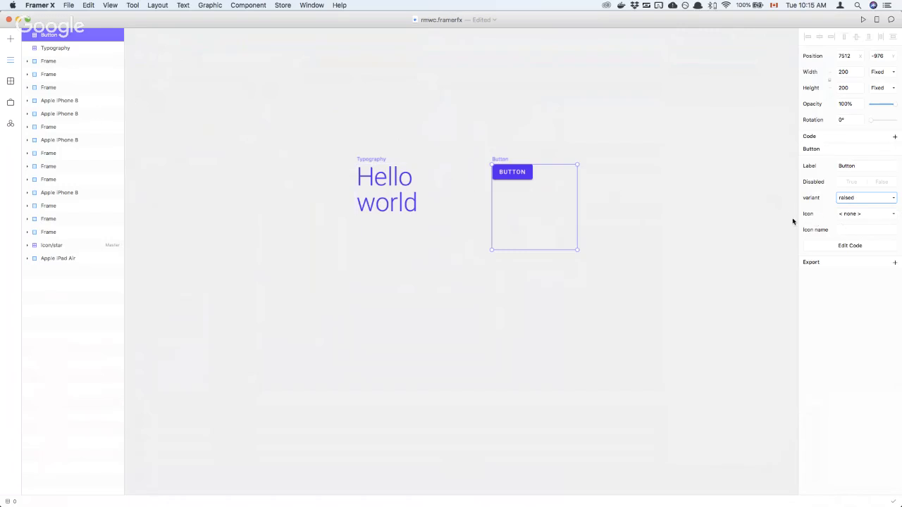
Give the Button the Material icon named share, and switch its icon to Icon_star
{"action": "left_click", "coordinate": [887, 215]}
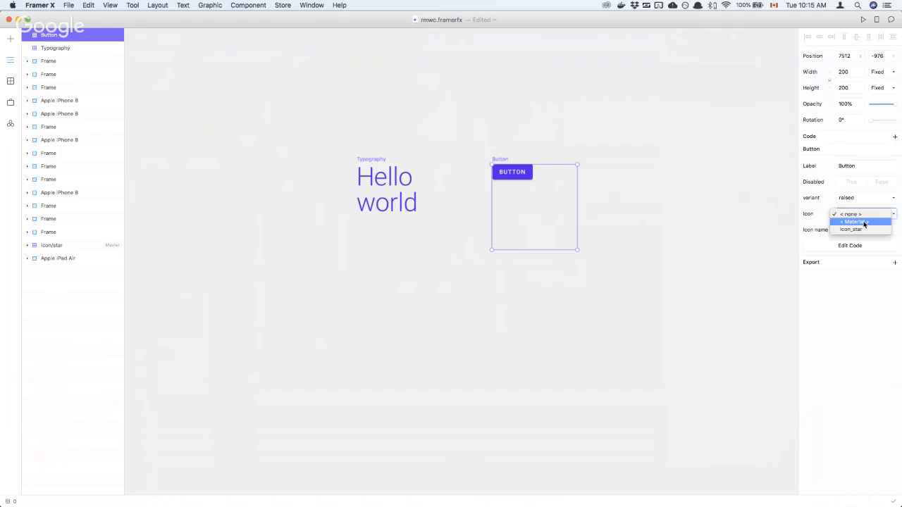
{"action": "left_click", "coordinate": [871, 222]}
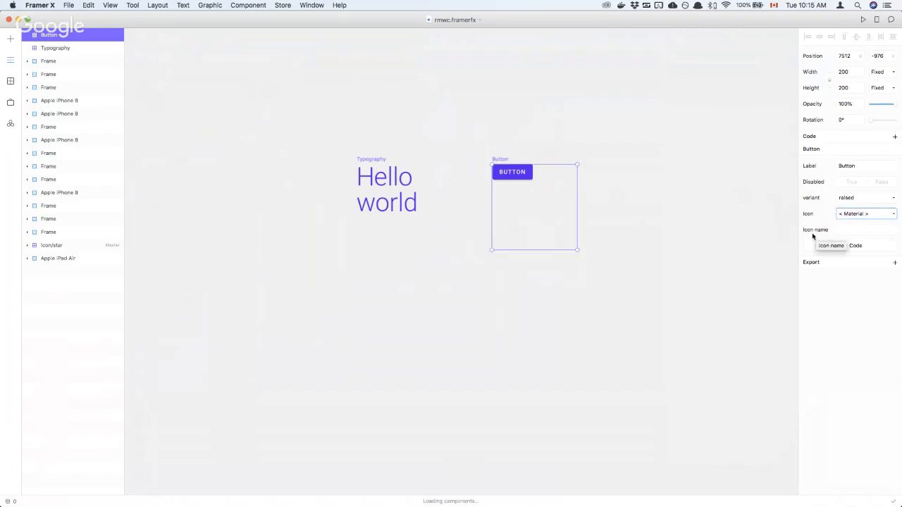
{"action": "left_click", "coordinate": [849, 232]}
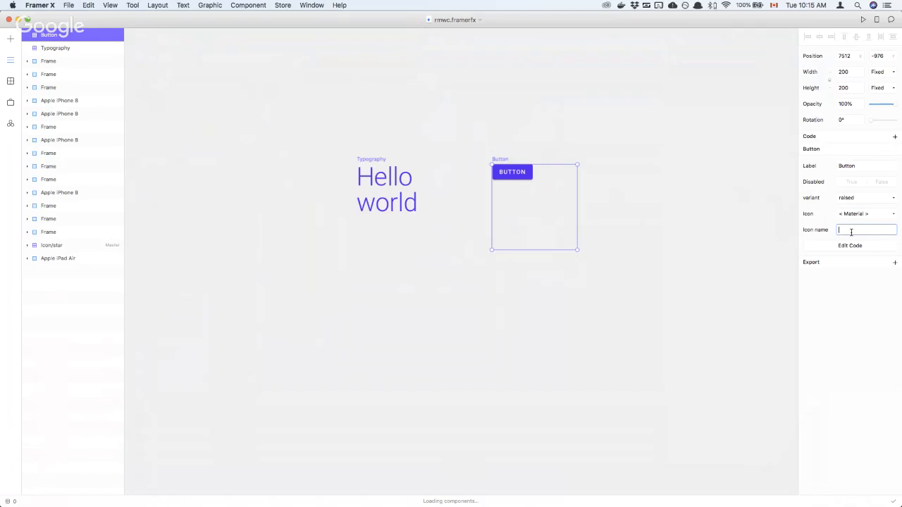
{"action": "type", "text": "share"}
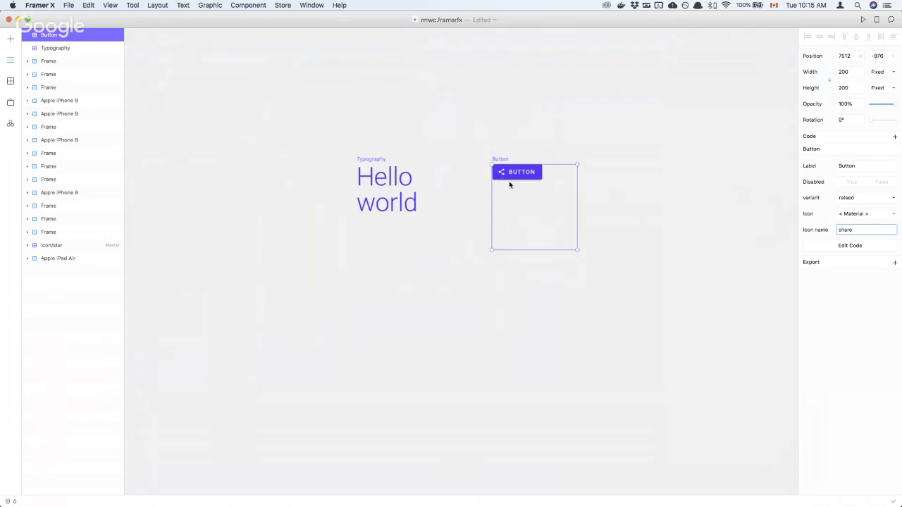
{"action": "left_click", "coordinate": [878, 214]}
{"action": "left_click", "coordinate": [862, 222]}
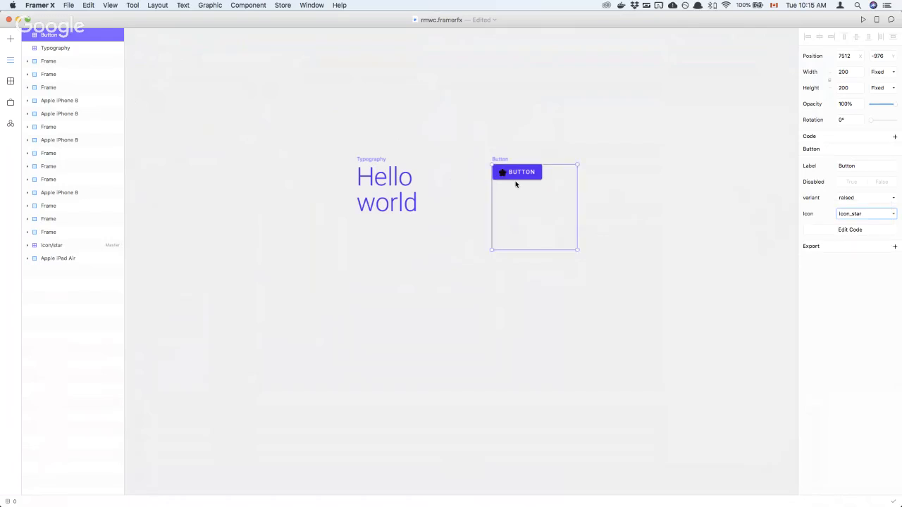
Expand the Icon component group and examine the star icon alongside the Button that uses it
{"action": "scroll", "coordinate": [515, 185], "scroll_direction": "down", "scroll_amount": 3}
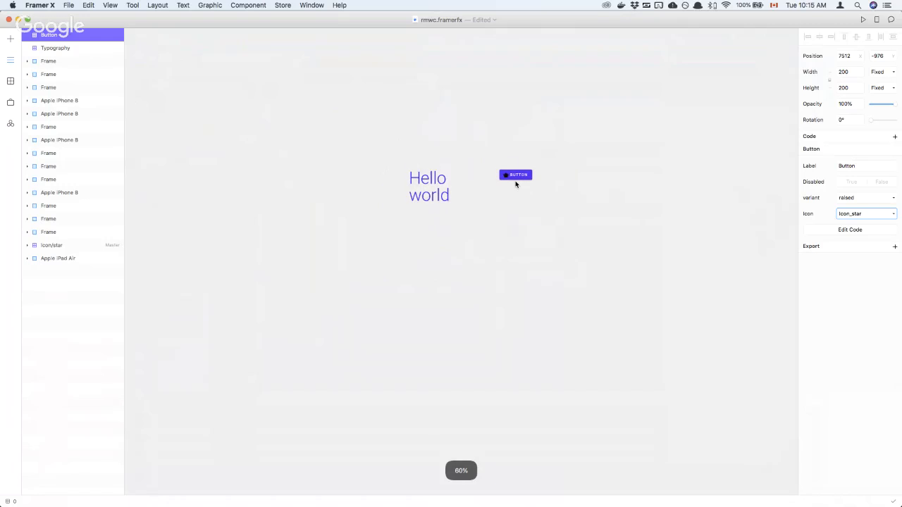
{"action": "scroll", "coordinate": [515, 185], "scroll_direction": "left", "scroll_amount": 5}
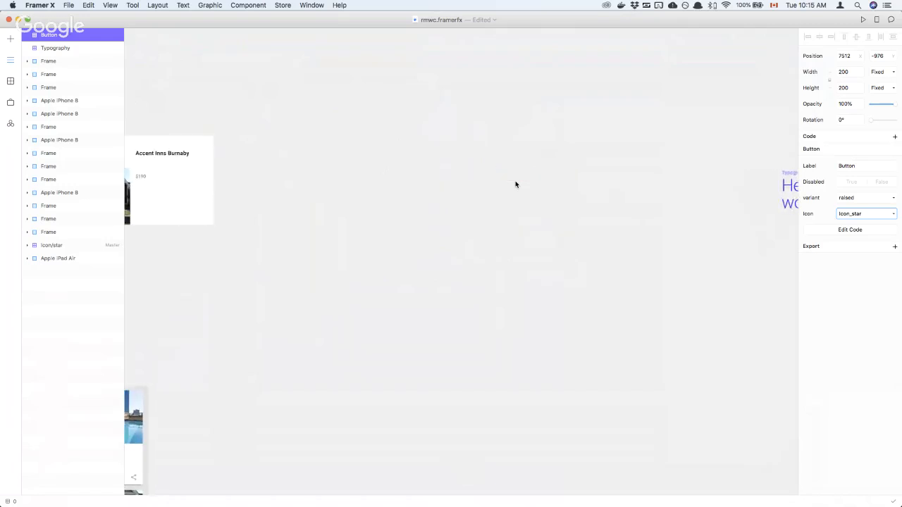
{"action": "scroll", "coordinate": [515, 185], "scroll_direction": "right", "scroll_amount": 5}
{"action": "scroll", "coordinate": [515, 184], "scroll_direction": "right", "scroll_amount": 2}
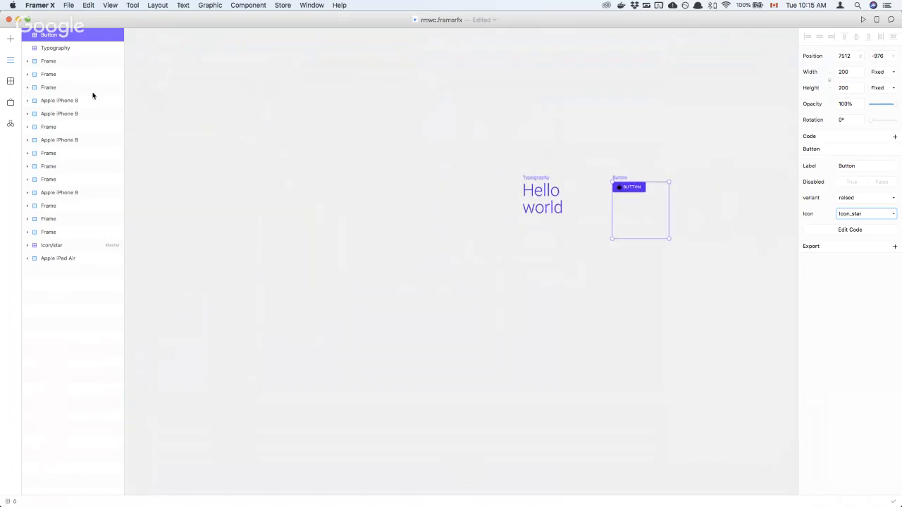
{"action": "left_click", "coordinate": [10, 82]}
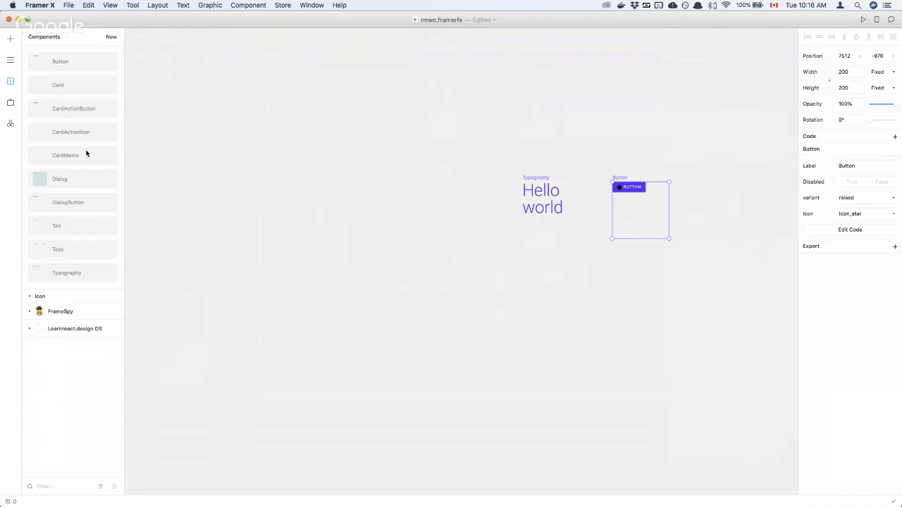
{"action": "left_click", "coordinate": [46, 297]}
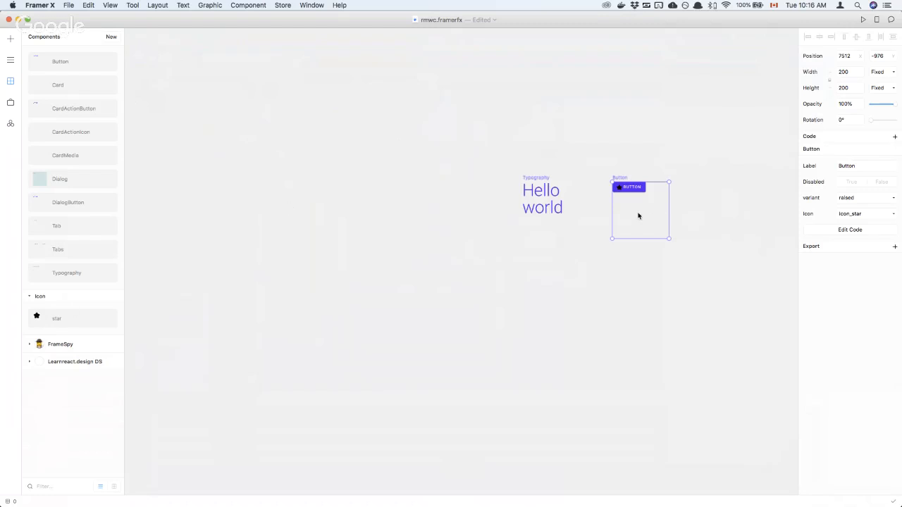
{"action": "scroll", "coordinate": [639, 215], "scroll_direction": "up", "scroll_amount": 5}
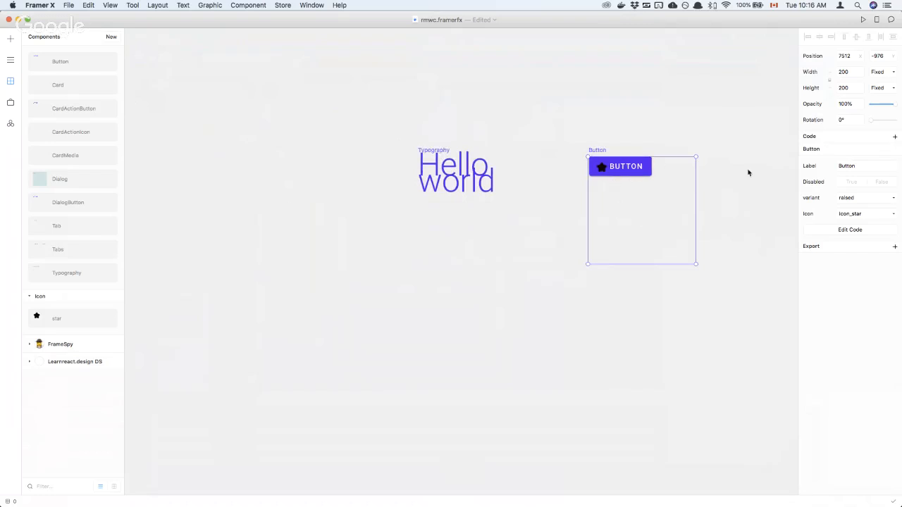
Set the Button's icon to none and save the rmwc project
{"action": "left_click", "coordinate": [868, 214]}
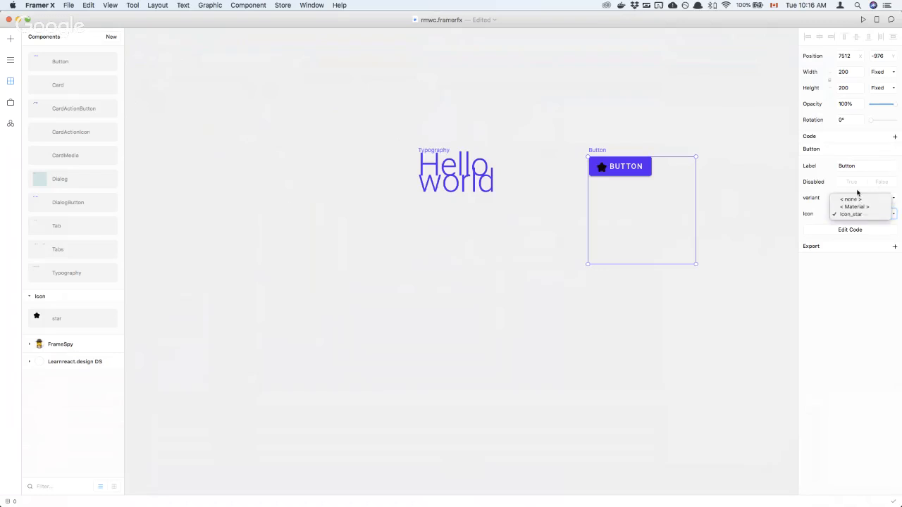
{"action": "left_click", "coordinate": [860, 201]}
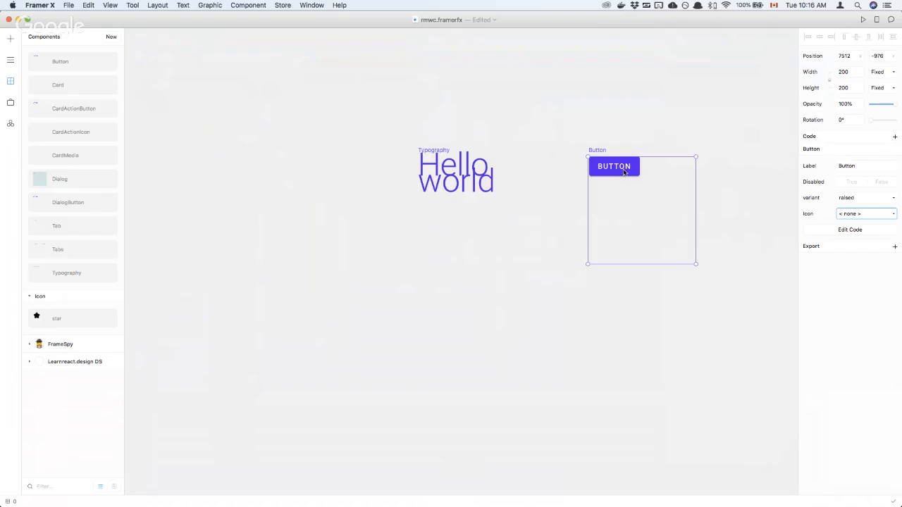
{"action": "key", "text": "super+s"}
{"action": "key", "text": "super+Tab"}
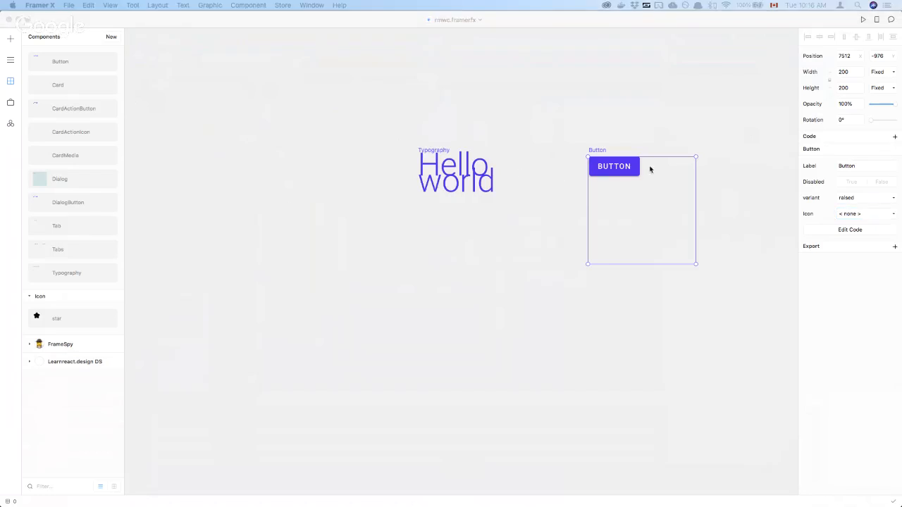
{"action": "key", "text": "super+Tab"}
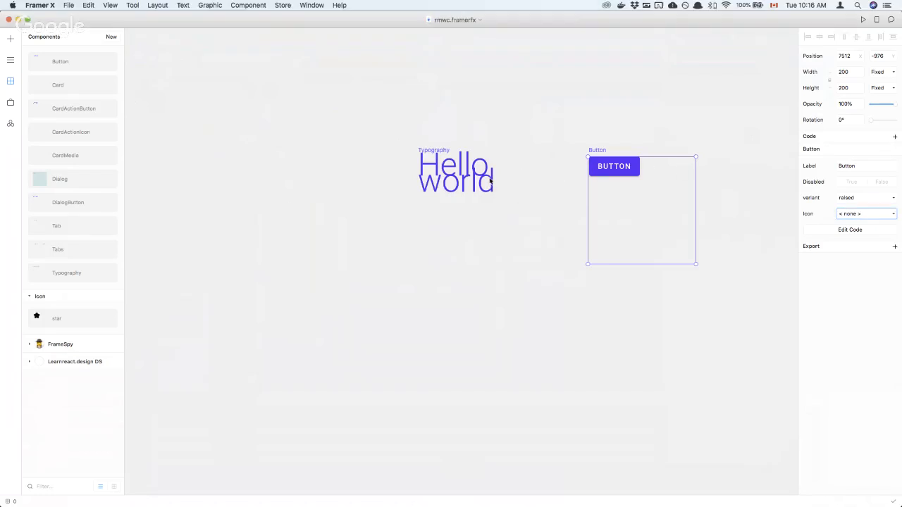
{"action": "scroll", "coordinate": [461, 166], "scroll_direction": "up", "scroll_amount": 5}
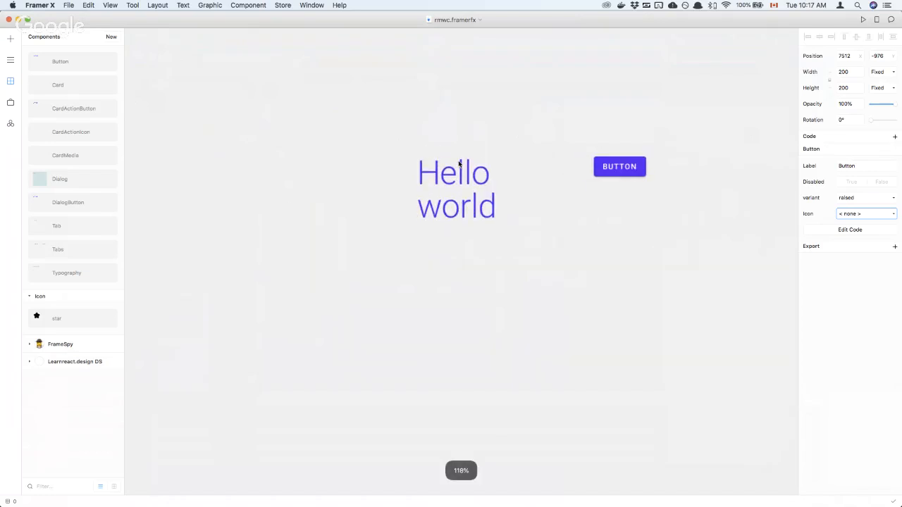
{"action": "scroll", "coordinate": [497, 192], "scroll_direction": "up", "scroll_amount": 5}
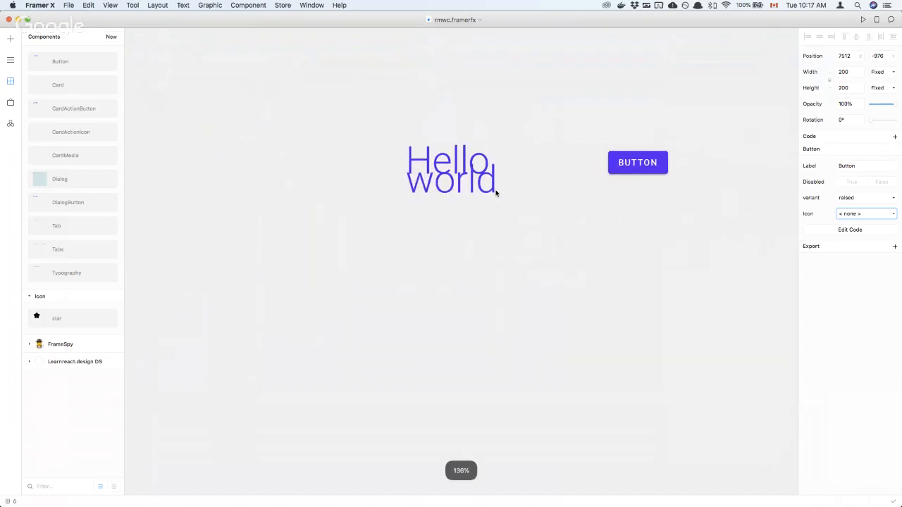
{"action": "scroll", "coordinate": [497, 193], "scroll_direction": "down", "scroll_amount": 5}
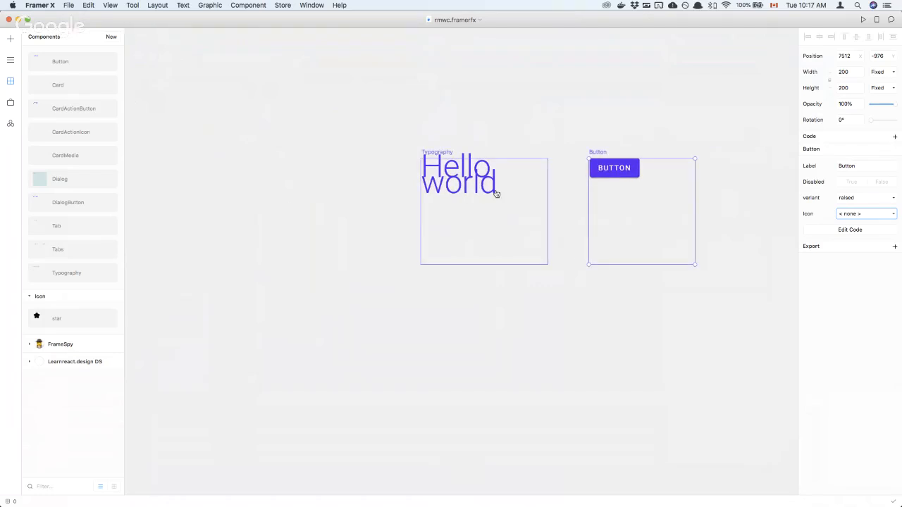
Switch to Visual Studio Code, place its theme.js window over the Framer X canvas, and enlarge it to make the code readable
{"action": "key", "text": "super+Tab"}
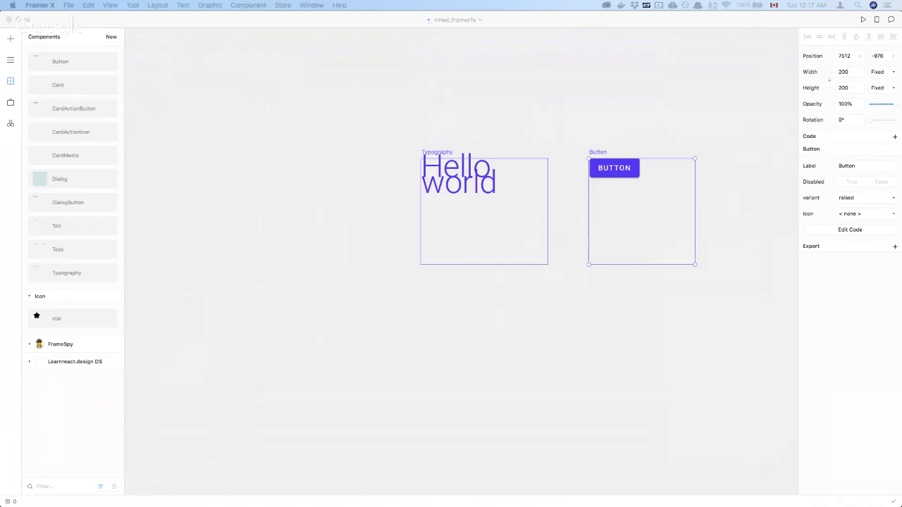
{"action": "left_click_drag", "start_coordinate": [313, 504], "coordinate": [371, 95]}
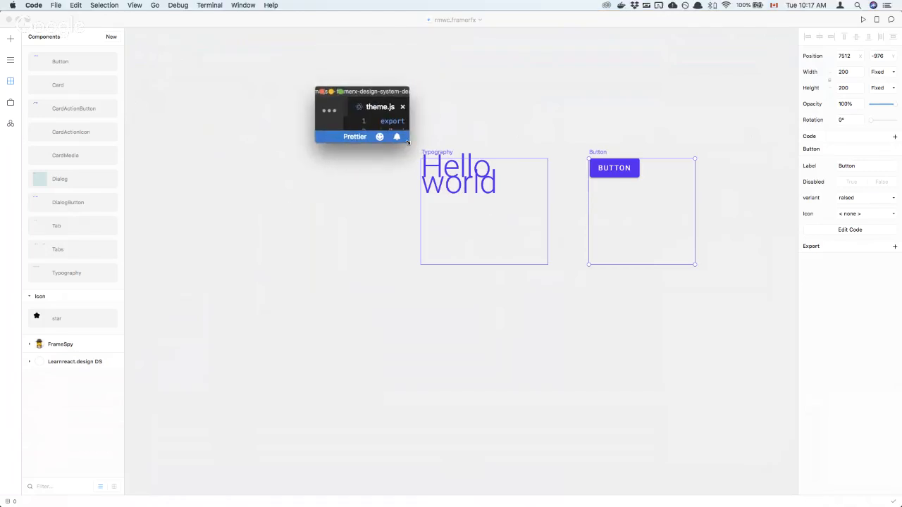
{"action": "left_click_drag", "start_coordinate": [408, 143], "coordinate": [785, 423]}
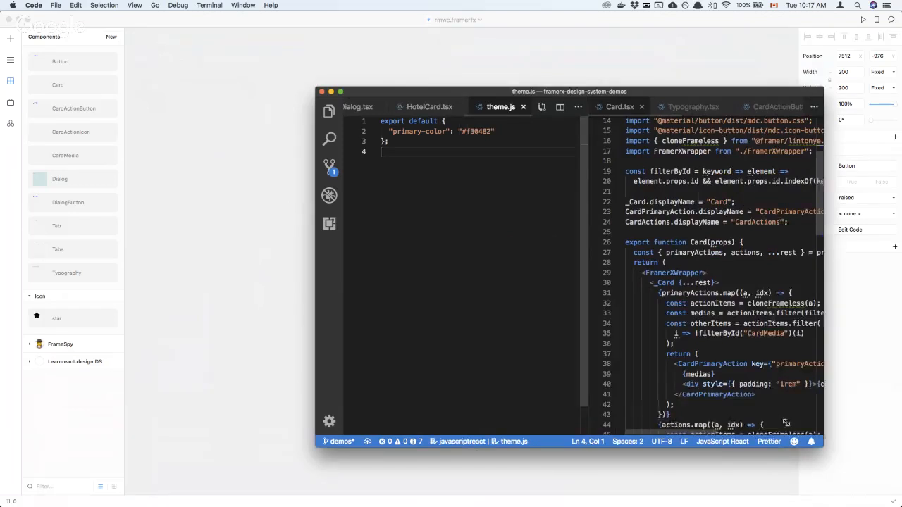
{"action": "left_click_drag", "start_coordinate": [695, 93], "coordinate": [693, 104]}
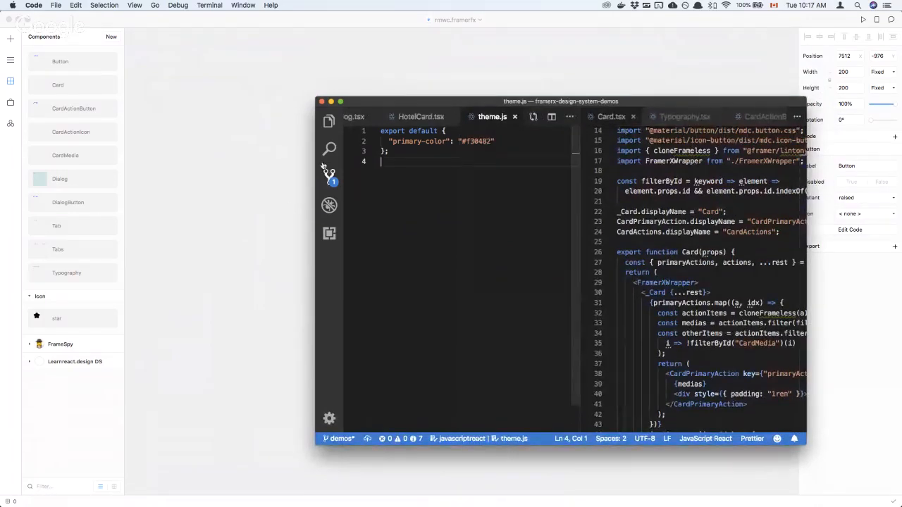
Find theme.js in the code folder of the rmwc.framerfx project, open it, and hide the file explorer
{"action": "left_click", "coordinate": [329, 121]}
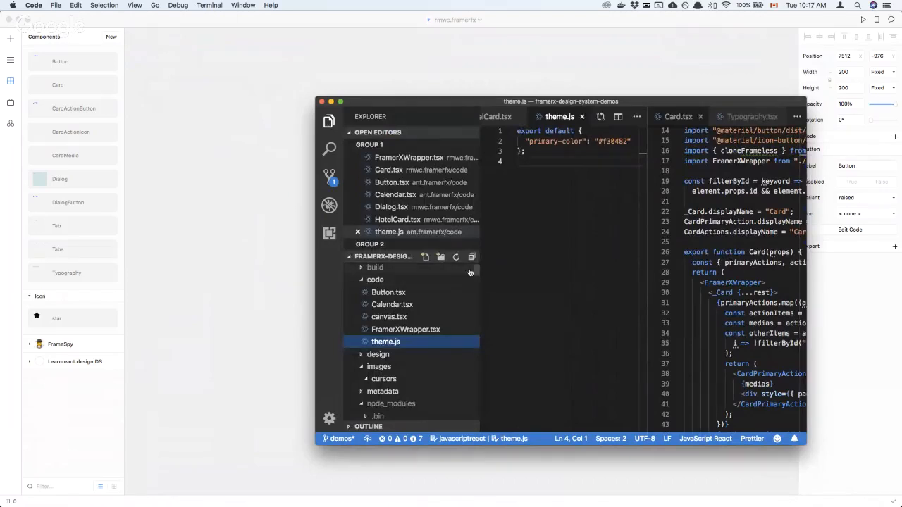
{"action": "scroll", "coordinate": [476, 277], "scroll_direction": "down", "scroll_amount": 5}
{"action": "scroll", "coordinate": [476, 277], "scroll_direction": "up", "scroll_amount": 5}
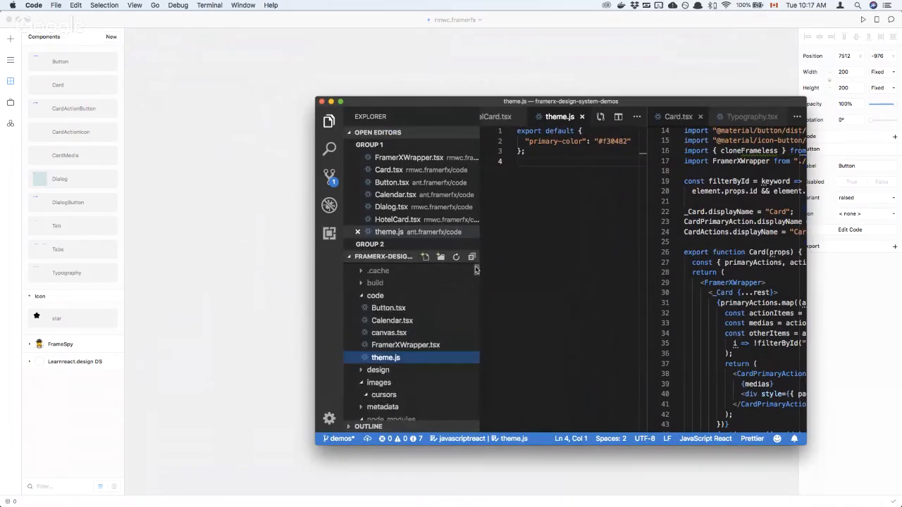
{"action": "left_click", "coordinate": [385, 270]}
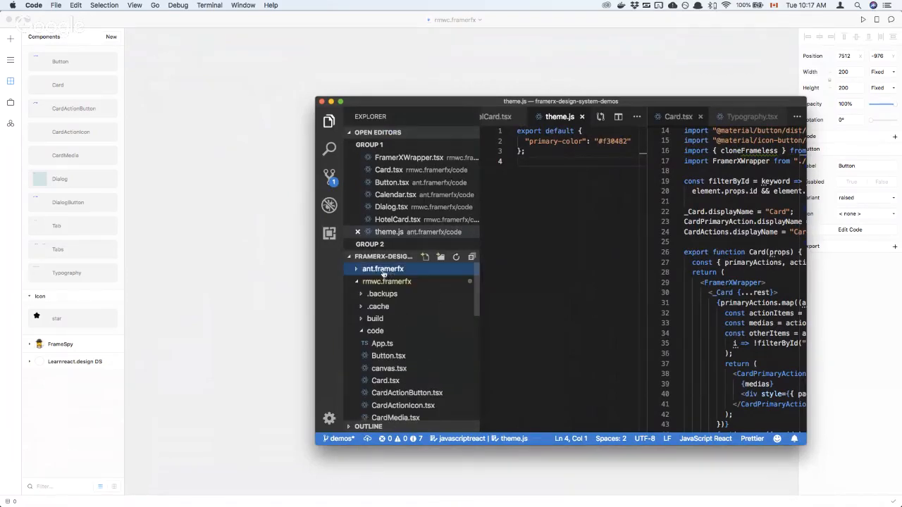
{"action": "left_click", "coordinate": [403, 283]}
{"action": "left_click", "coordinate": [402, 282]}
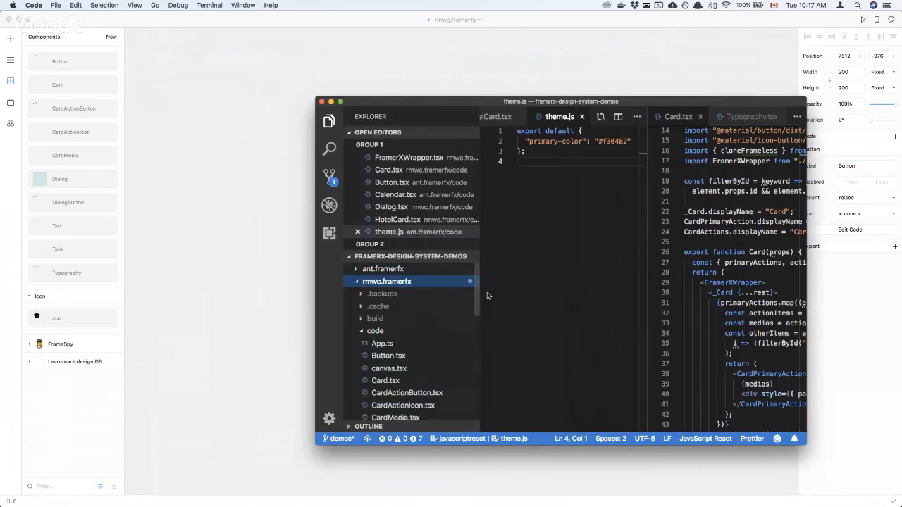
{"action": "left_click_drag", "start_coordinate": [477, 285], "coordinate": [474, 297]}
{"action": "left_click", "coordinate": [423, 300]}
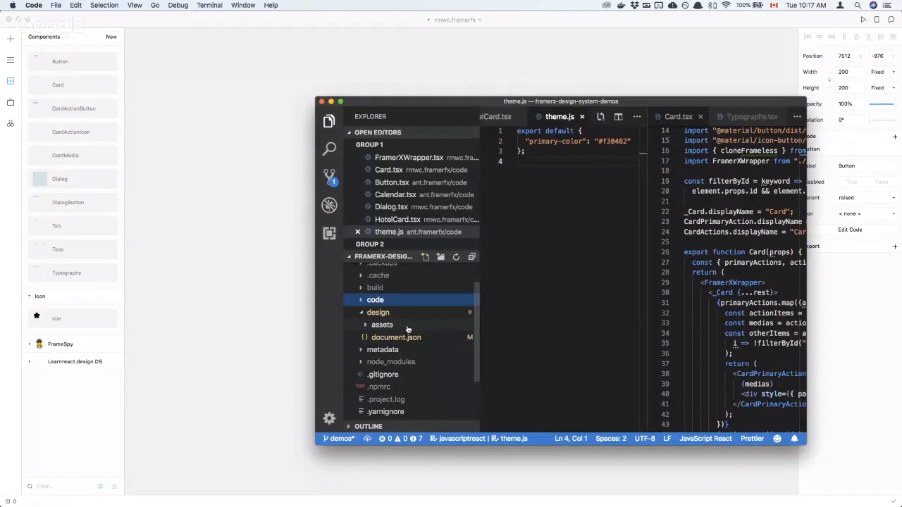
{"action": "left_click", "coordinate": [451, 301]}
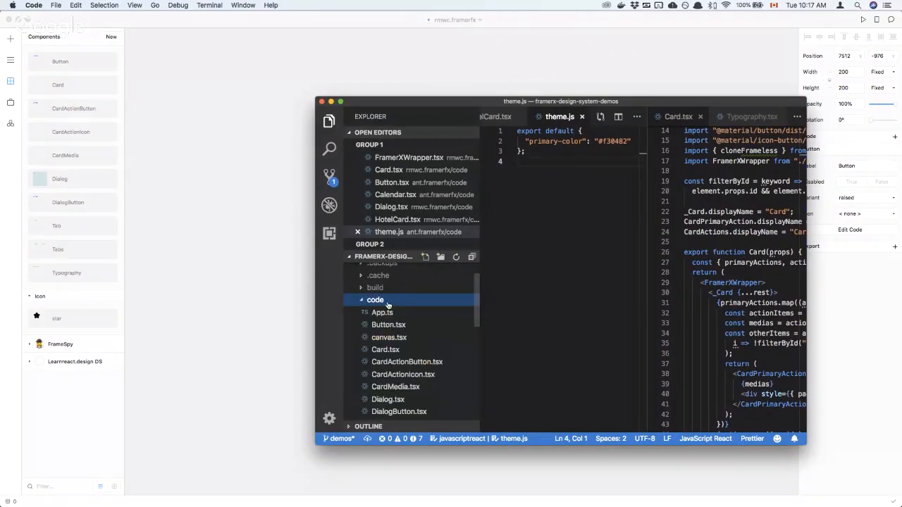
{"action": "left_click_drag", "start_coordinate": [478, 298], "coordinate": [472, 333]}
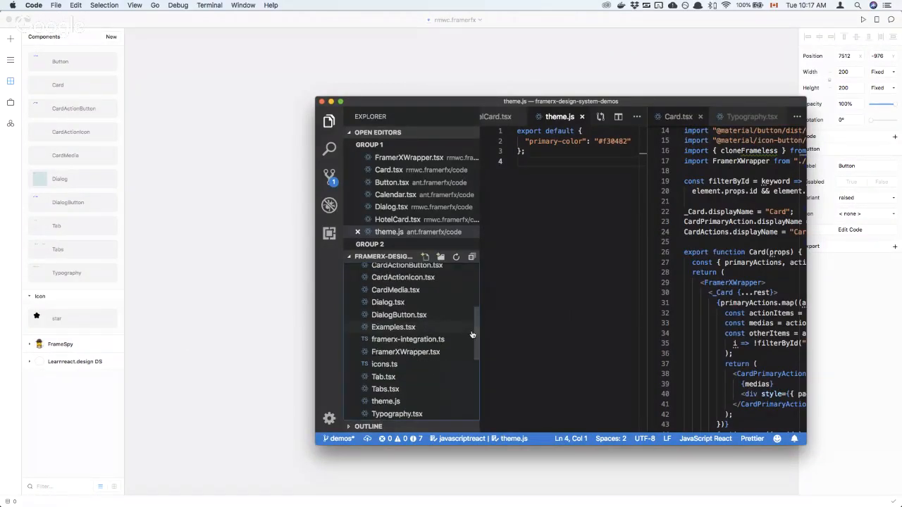
{"action": "left_click", "coordinate": [399, 403]}
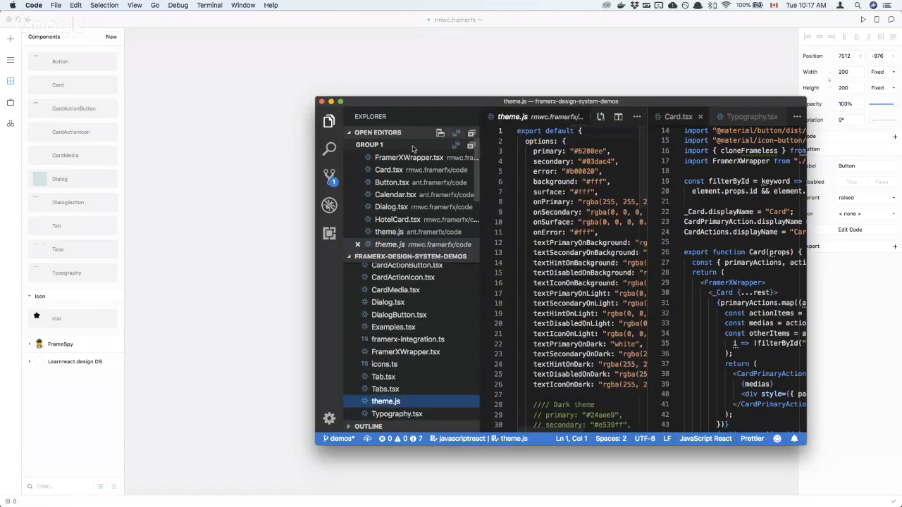
{"action": "left_click", "coordinate": [329, 121]}
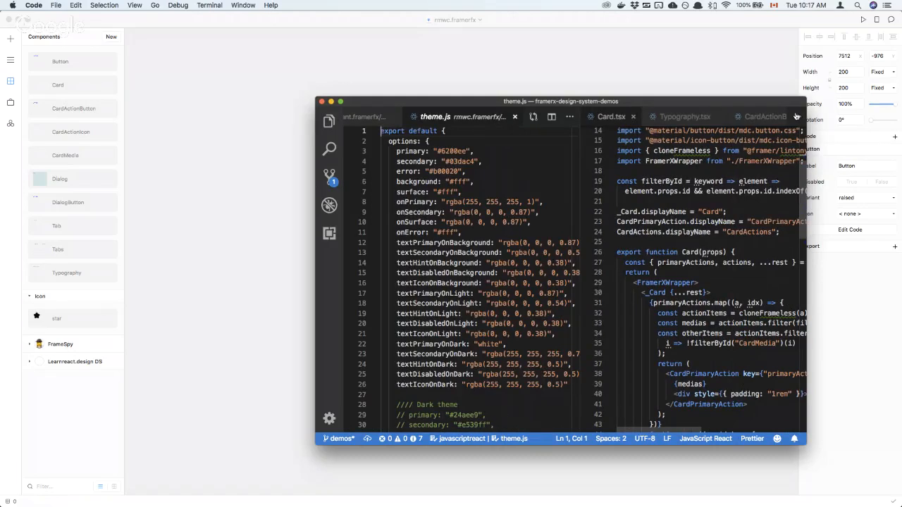
Close all files in the second editor group so theme.js fills the window, and enlarge the editor text
{"action": "left_click", "coordinate": [797, 116]}
{"action": "left_click", "coordinate": [801, 146]}
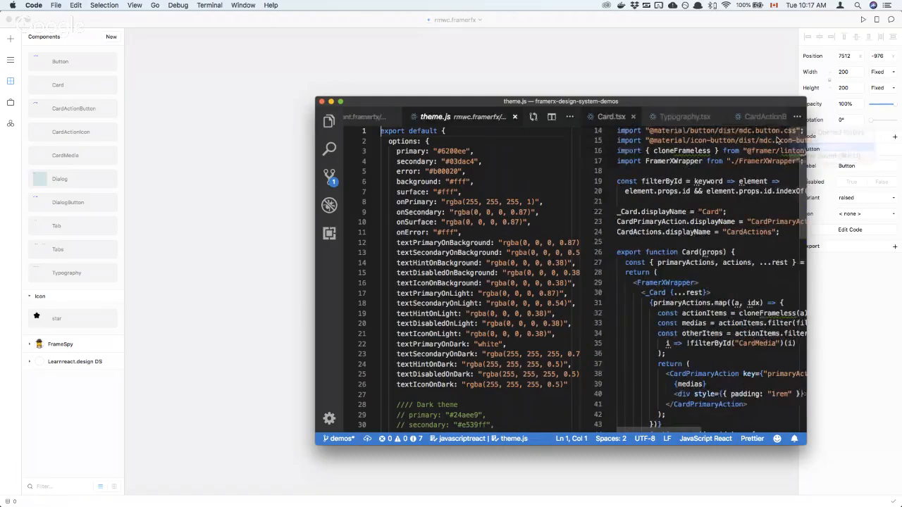
{"action": "key", "text": "super+equal"}
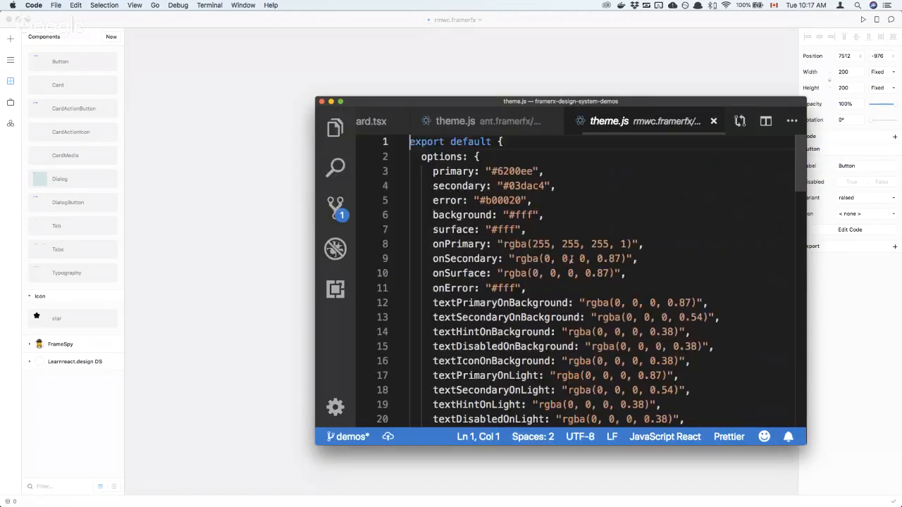
{"action": "key", "text": "super+equal"}
{"action": "key", "text": "super+minus"}
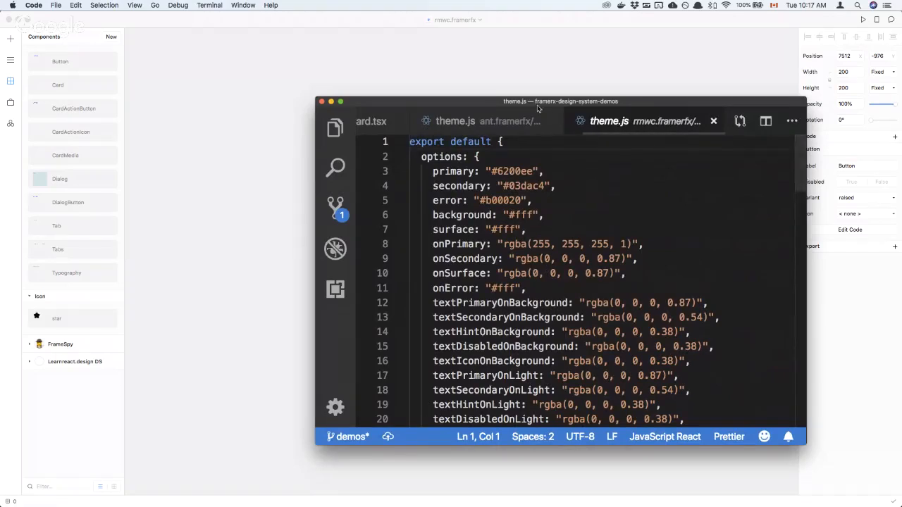
Set the theme's primary color to "orange", save theme.js, and keep the Typography and Button components in view on the canvas behind
{"action": "left_click_drag", "start_coordinate": [487, 106], "coordinate": [299, 224]}
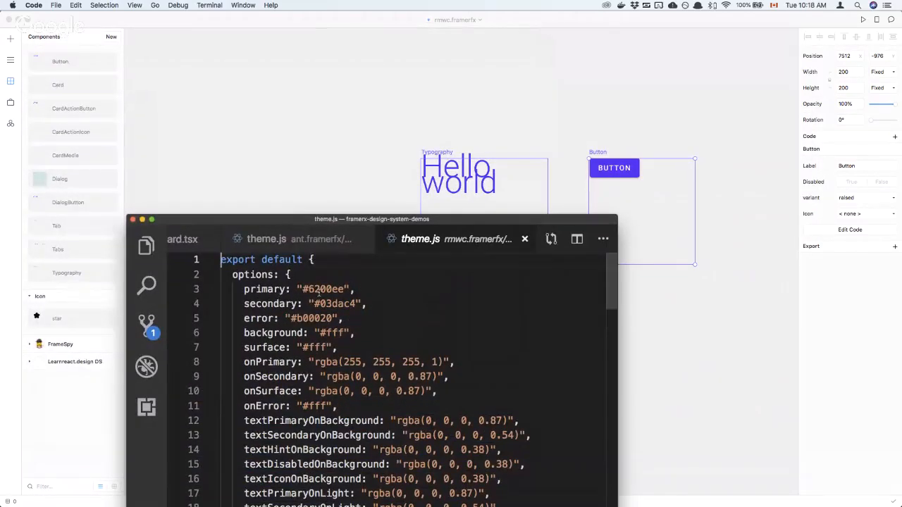
{"action": "left_click_drag", "start_coordinate": [301, 291], "coordinate": [345, 290]}
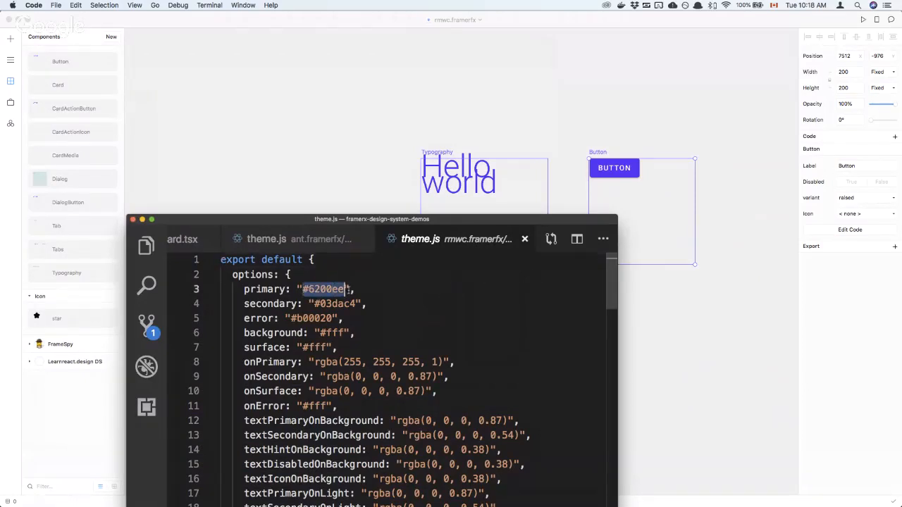
{"action": "type", "text": "orange"}
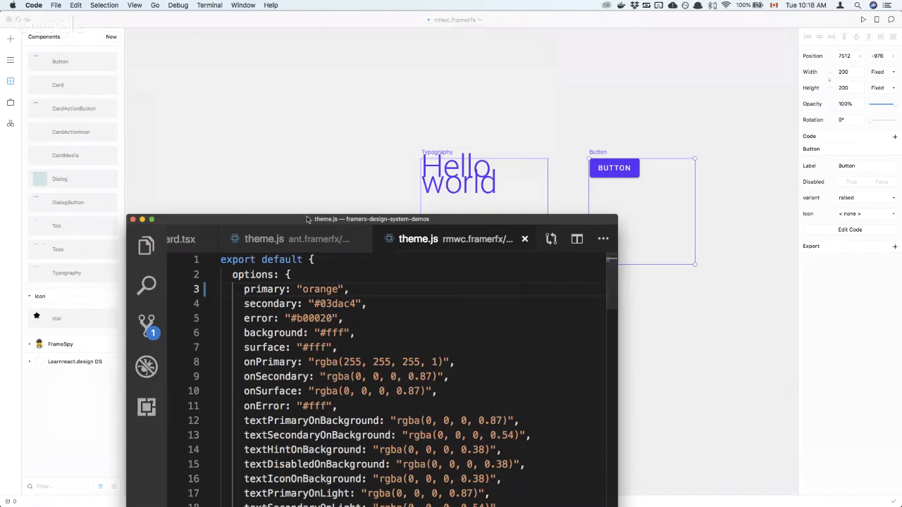
{"action": "left_click_drag", "start_coordinate": [306, 224], "coordinate": [357, 289]}
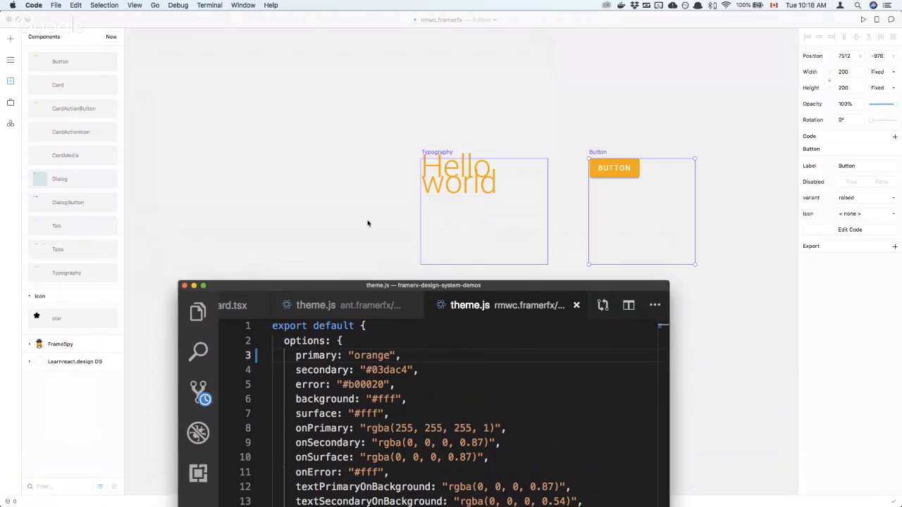
Examine the color options available in the rmwc theme.js, enlarging the code window to show more lines
{"action": "left_click_drag", "start_coordinate": [346, 291], "coordinate": [285, 101]}
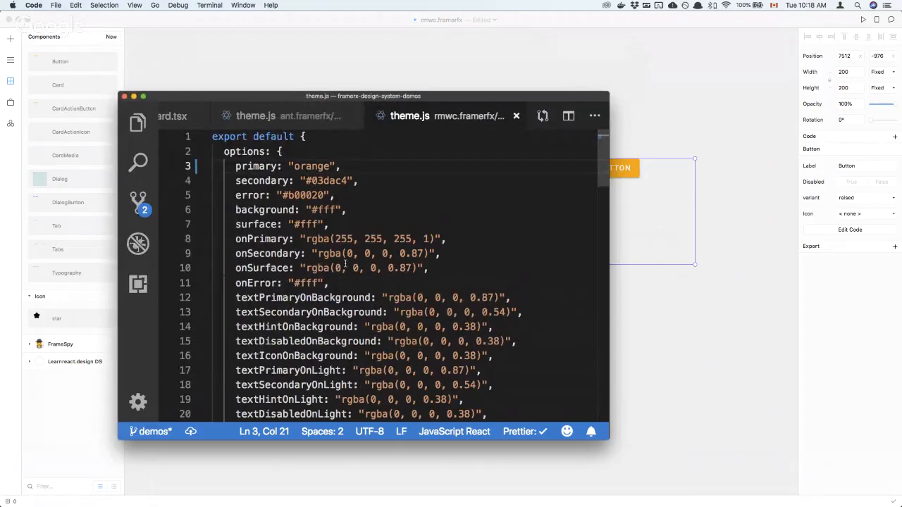
{"action": "scroll", "coordinate": [449, 269], "scroll_direction": "down", "scroll_amount": 8}
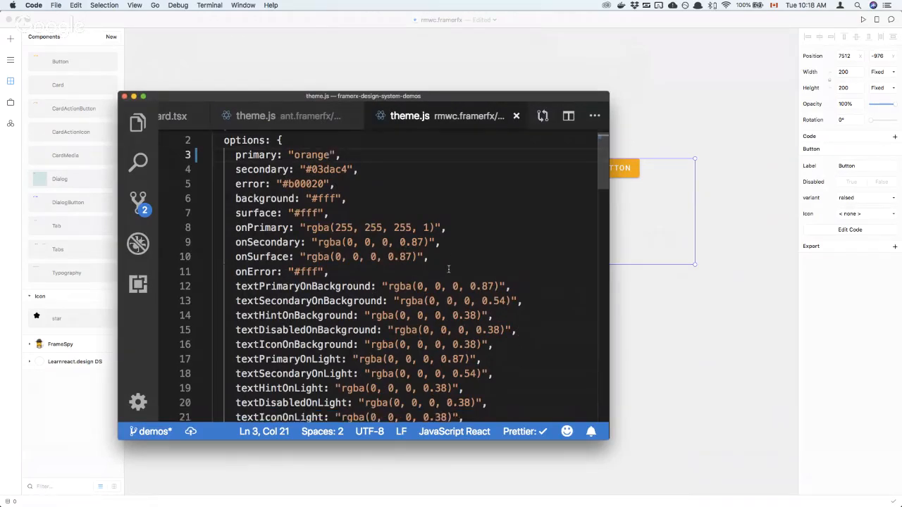
{"action": "scroll", "coordinate": [448, 269], "scroll_direction": "up", "scroll_amount": 2}
{"action": "scroll", "coordinate": [448, 269], "scroll_direction": "up", "scroll_amount": 5}
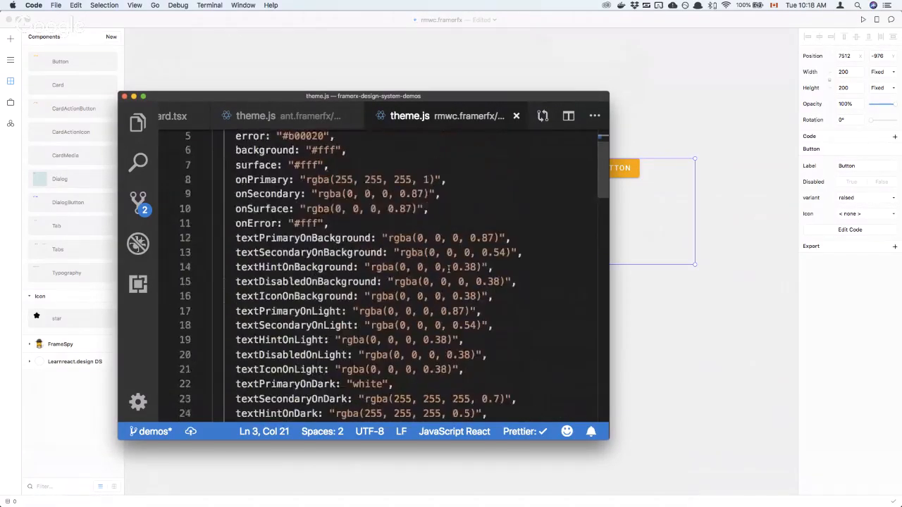
{"action": "scroll", "coordinate": [448, 268], "scroll_direction": "up", "scroll_amount": 2}
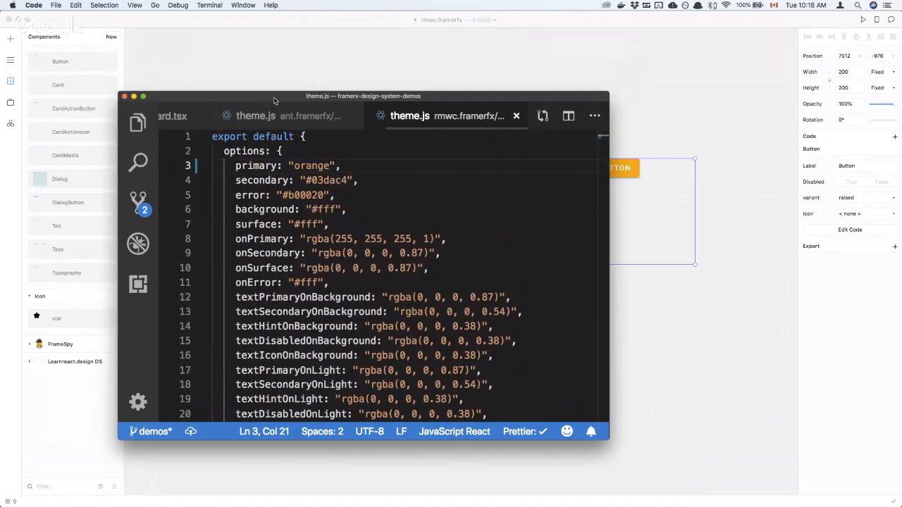
{"action": "left_click_drag", "start_coordinate": [274, 101], "coordinate": [288, 117]}
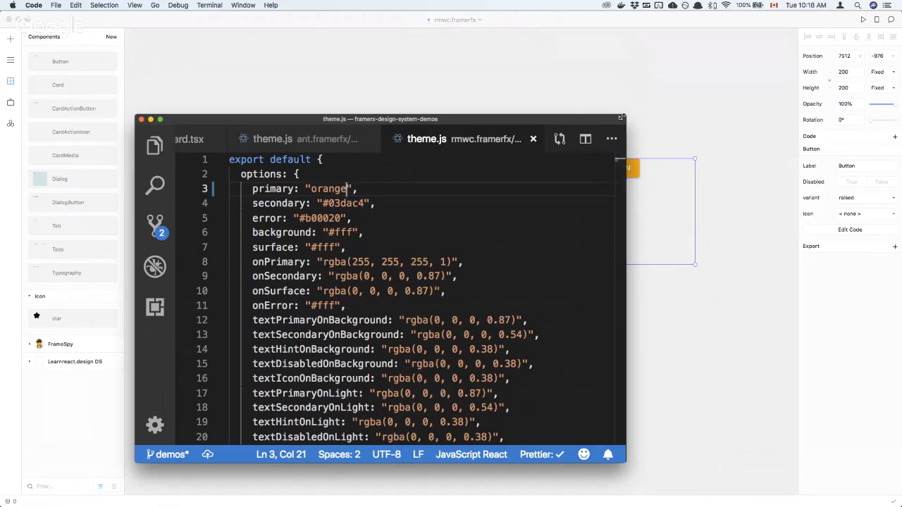
{"action": "left_click_drag", "start_coordinate": [625, 114], "coordinate": [643, 45]}
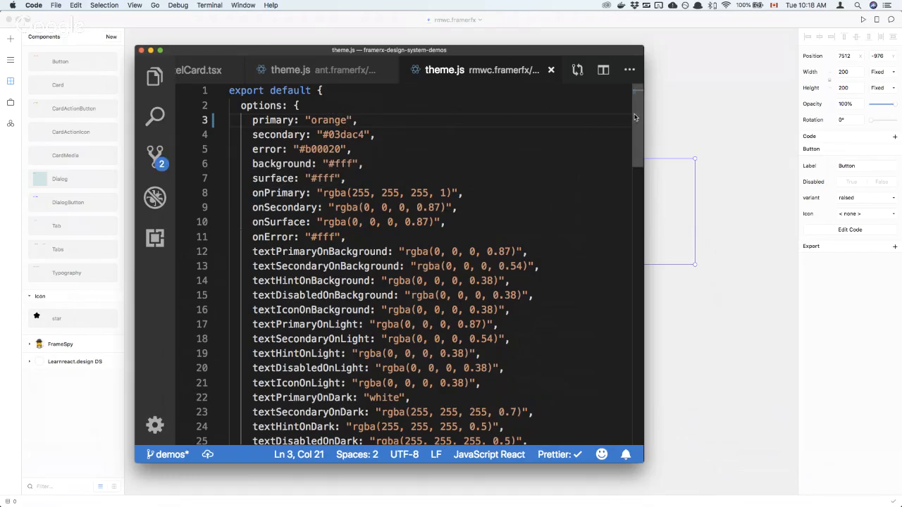
{"action": "scroll", "coordinate": [634, 127], "scroll_direction": "down", "scroll_amount": 5}
{"action": "scroll", "coordinate": [635, 128], "scroll_direction": "up", "scroll_amount": 5}
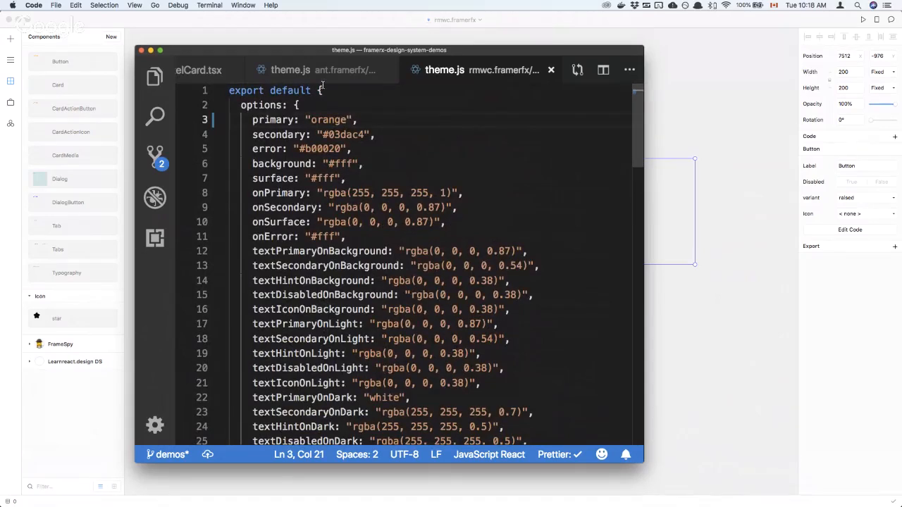
Switch back to Framer X and move the Typography component up and slightly left to about position 7155, -1035
{"action": "left_click_drag", "start_coordinate": [307, 54], "coordinate": [351, 222]}
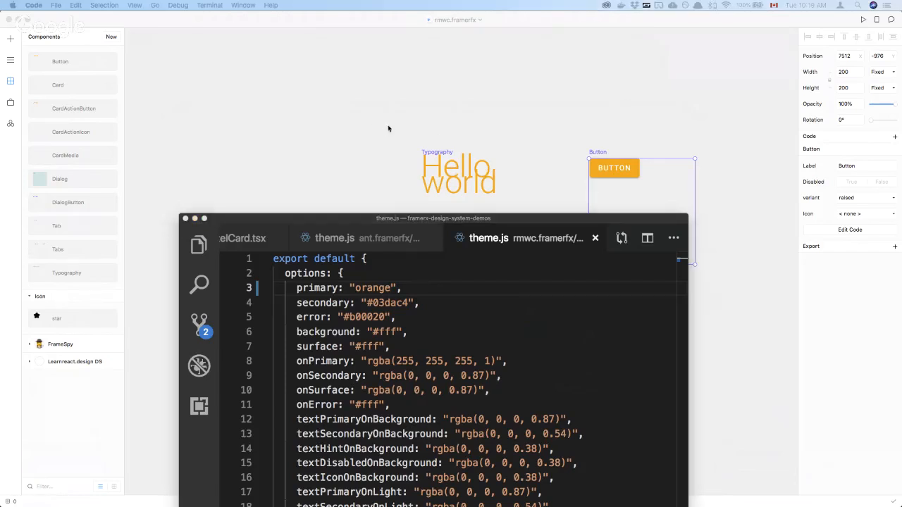
{"action": "left_click", "coordinate": [323, 127]}
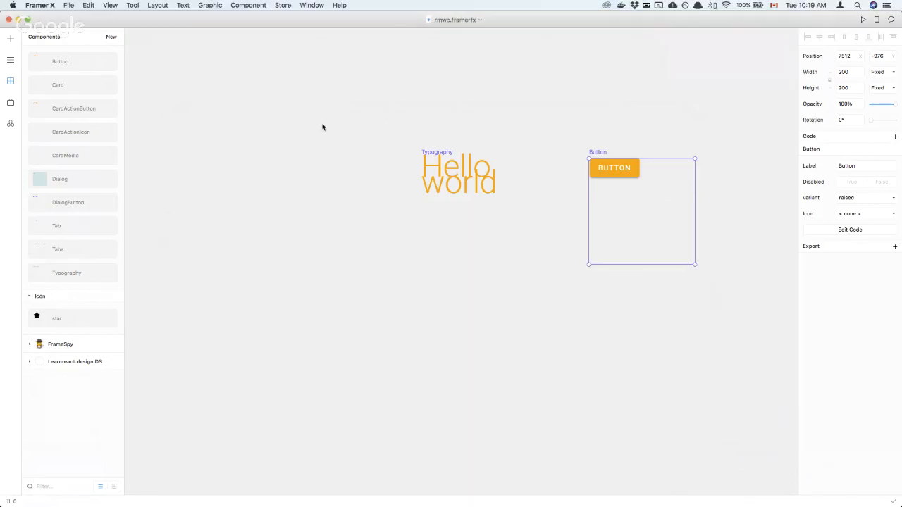
{"action": "left_click", "coordinate": [455, 179]}
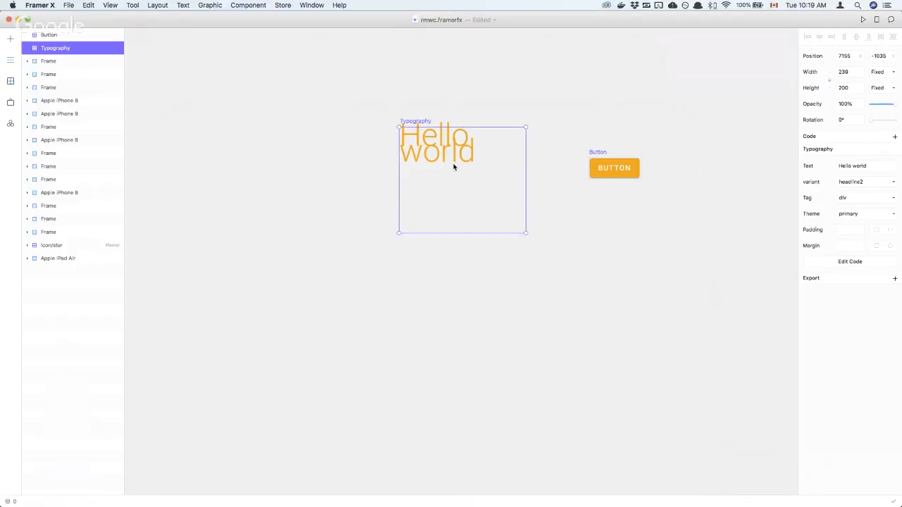
{"action": "scroll", "coordinate": [454, 167], "scroll_direction": "down", "scroll_amount": 3}
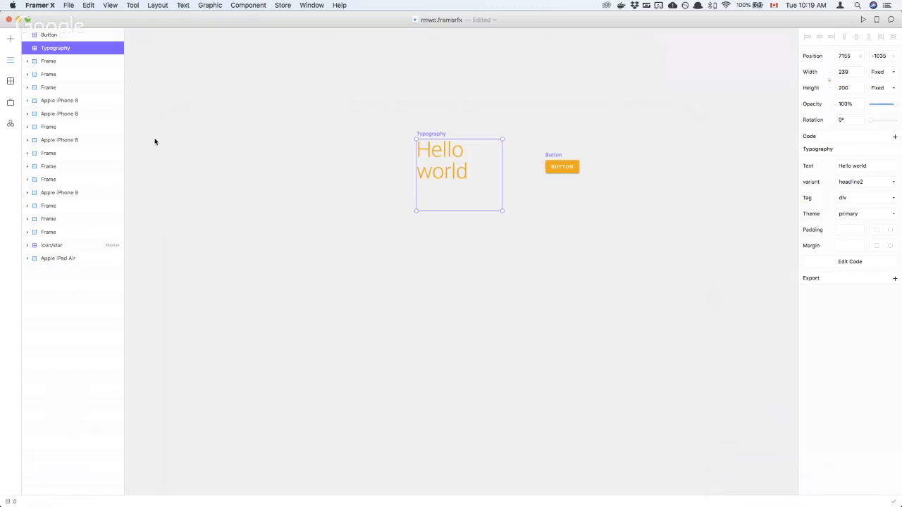
Add a Tabs component from the component library to the empty canvas area below the Typography and Button
{"action": "left_click", "coordinate": [11, 82]}
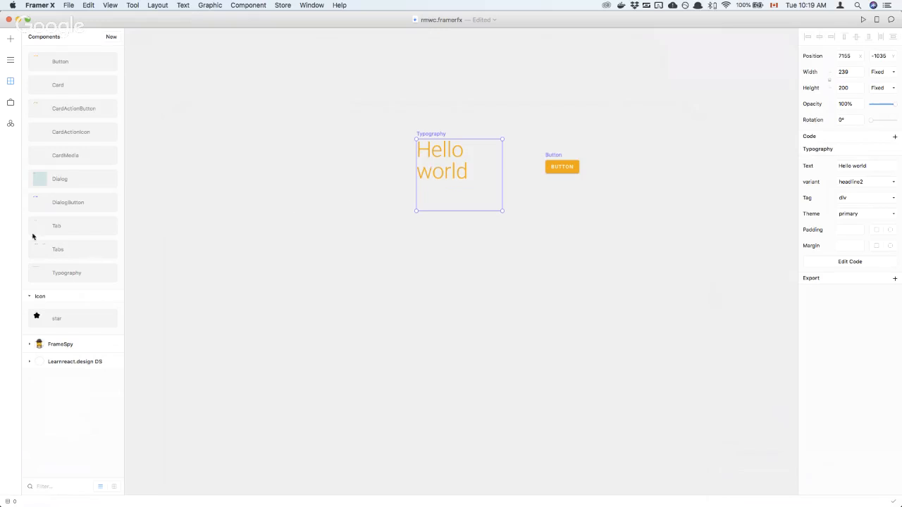
{"action": "left_click_drag", "start_coordinate": [74, 254], "coordinate": [533, 299]}
{"action": "left_click_drag", "start_coordinate": [411, 268], "coordinate": [364, 280]}
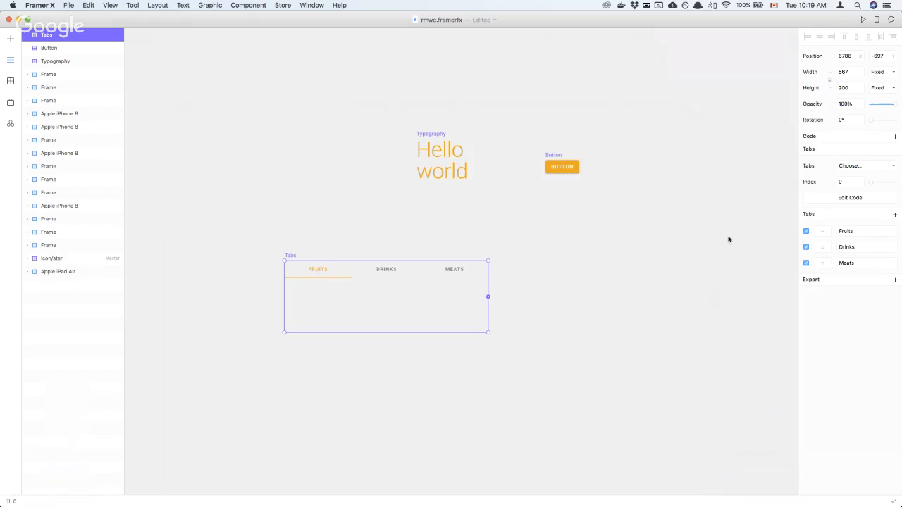
{"action": "left_click_drag", "start_coordinate": [367, 294], "coordinate": [350, 300]}
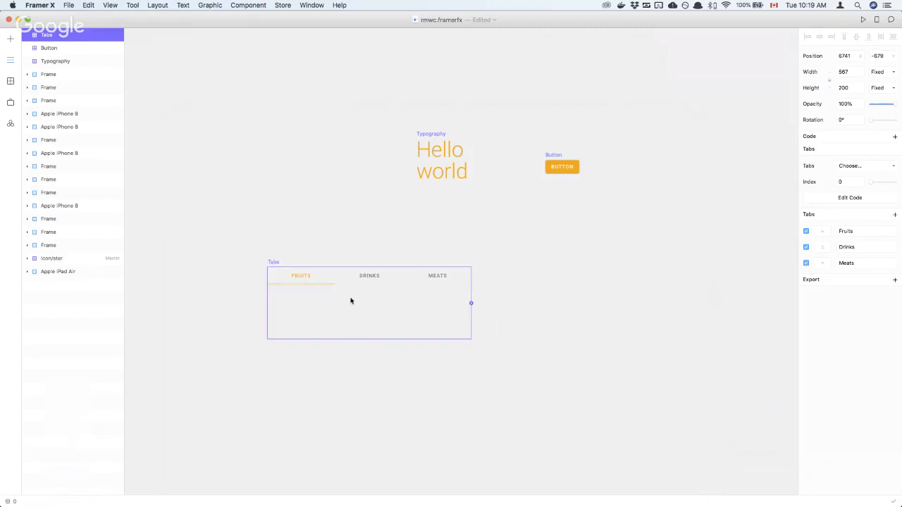
Turn the Drinks tab off and back on, and shift the Tabs component further left to about position 6614, -699
{"action": "left_click", "coordinate": [806, 248]}
{"action": "left_click", "coordinate": [806, 247]}
{"action": "left_click_drag", "start_coordinate": [338, 296], "coordinate": [293, 289]}
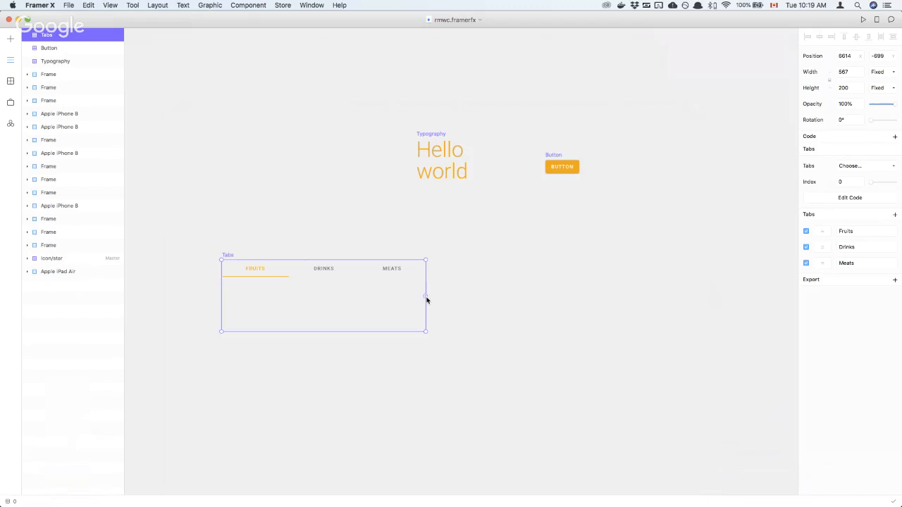
Draw a frame about 730 by 406 beside the Tabs component and place three Tab components in a row inside it
{"action": "key", "text": "f"}
{"action": "left_click_drag", "start_coordinate": [469, 220], "coordinate": [731, 365]}
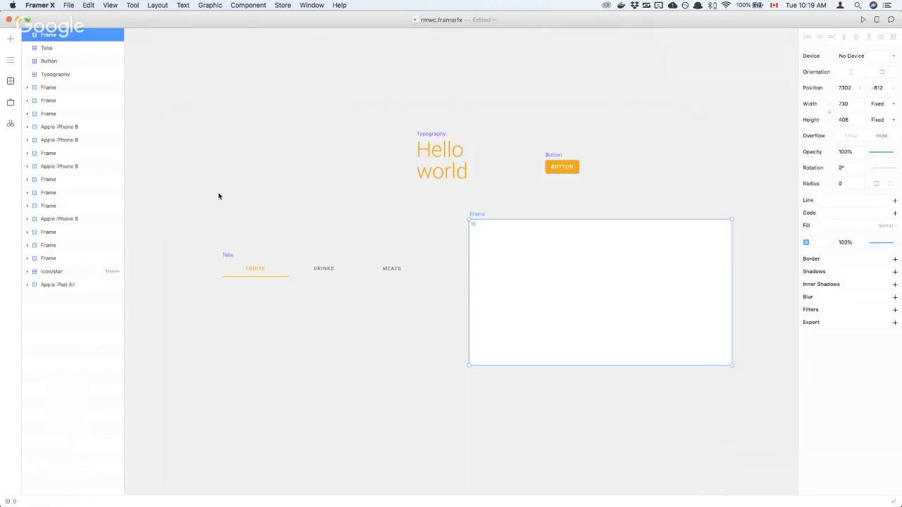
{"action": "left_click", "coordinate": [11, 81]}
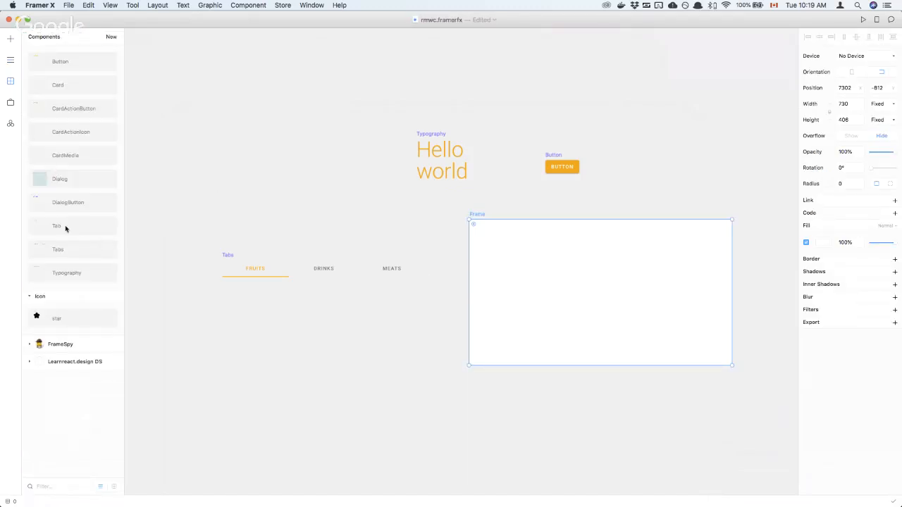
{"action": "left_click_drag", "start_coordinate": [66, 228], "coordinate": [675, 269]}
{"action": "key", "text": "super+d"}
{"action": "key", "text": "super+d"}
{"action": "left_click_drag", "start_coordinate": [515, 274], "coordinate": [584, 274]}
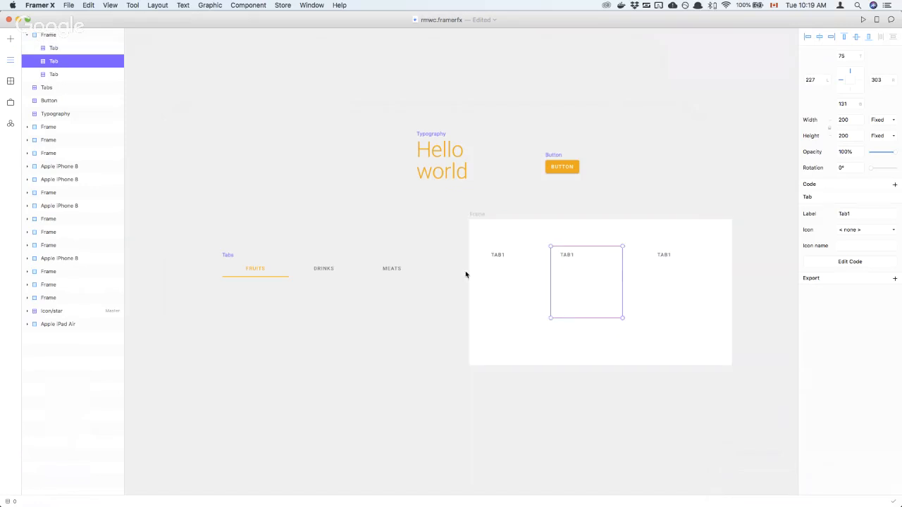
Connect the Tabs component to the frame containing the three Tab components
{"action": "left_click", "coordinate": [508, 274]}
{"action": "left_click", "coordinate": [423, 288]}
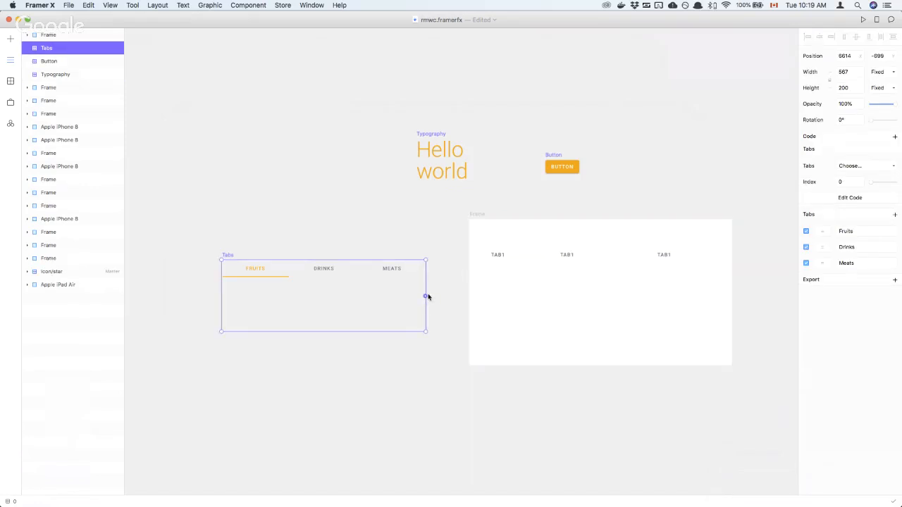
{"action": "left_click_drag", "start_coordinate": [425, 295], "coordinate": [497, 299]}
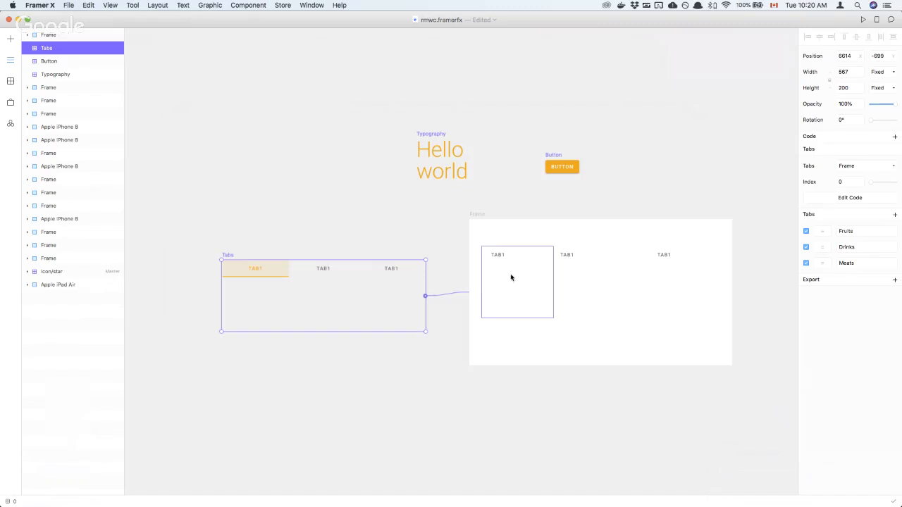
Shift the middle Tab slightly right, and give the first Tab a Material icon named favorite
{"action": "left_click", "coordinate": [501, 265]}
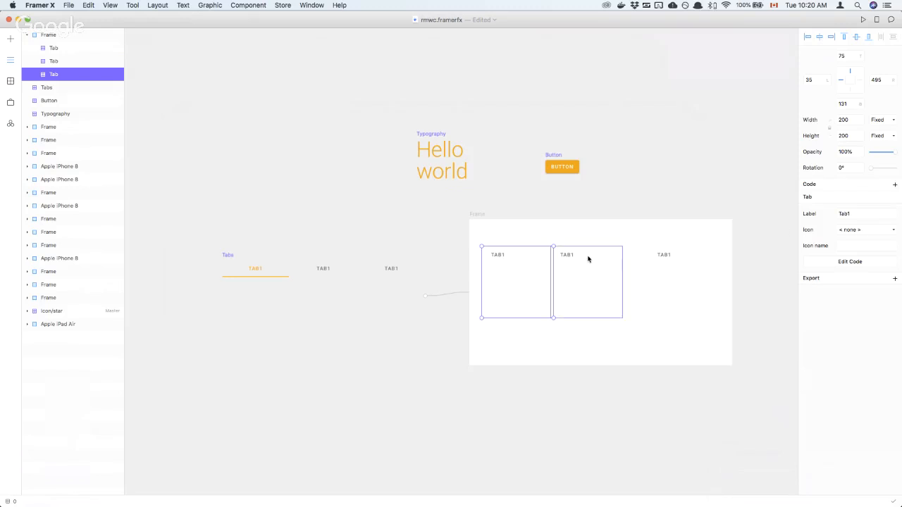
{"action": "left_click_drag", "start_coordinate": [583, 259], "coordinate": [591, 260]}
{"action": "left_click", "coordinate": [511, 268]}
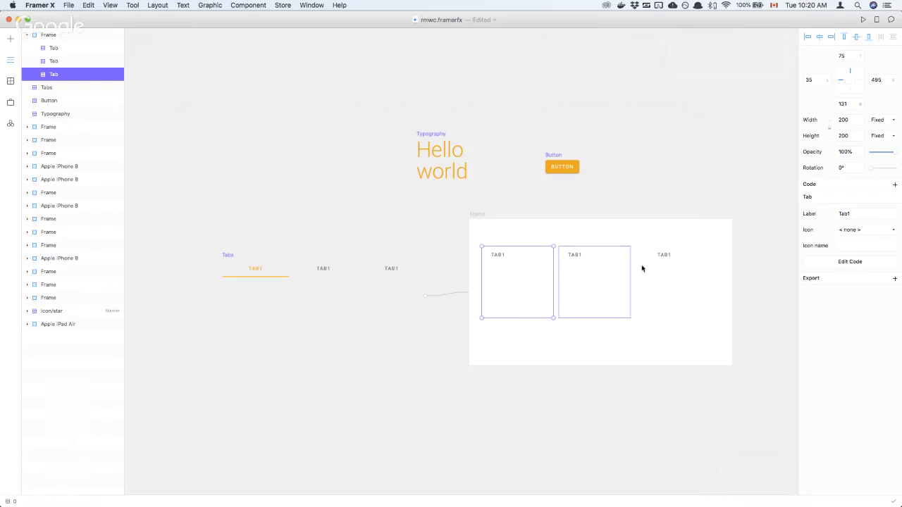
{"action": "left_click", "coordinate": [872, 229]}
{"action": "left_click", "coordinate": [863, 238]}
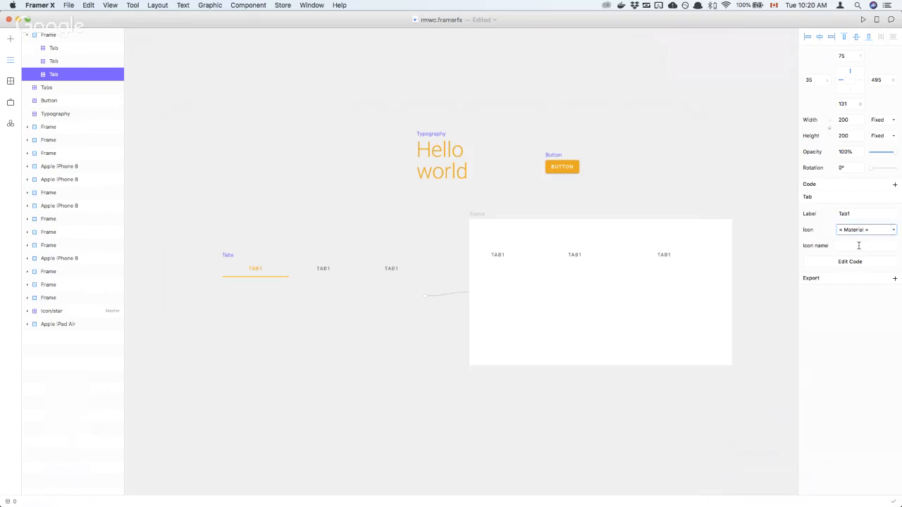
{"action": "left_click", "coordinate": [858, 245]}
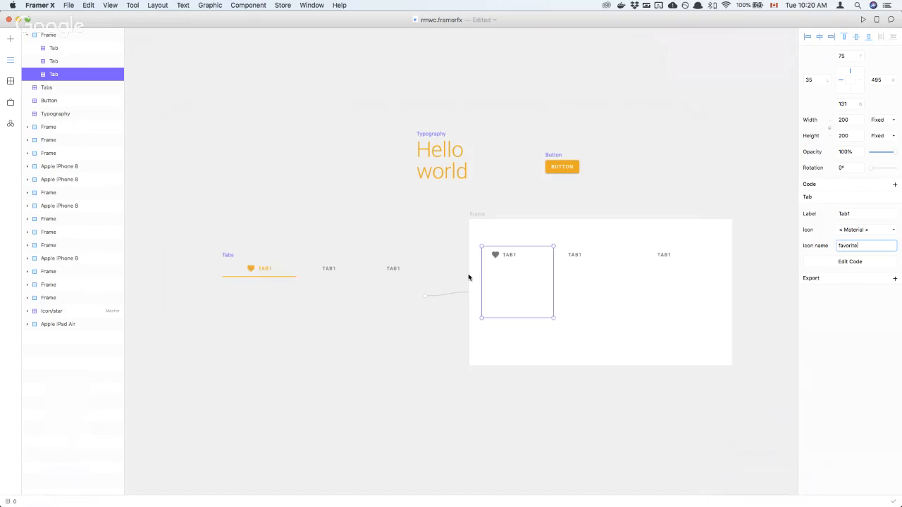
Move the connected Tabs component up above the Typography to about position 6645, -1274 and save the project
{"action": "left_click_drag", "start_coordinate": [339, 281], "coordinate": [251, 95]}
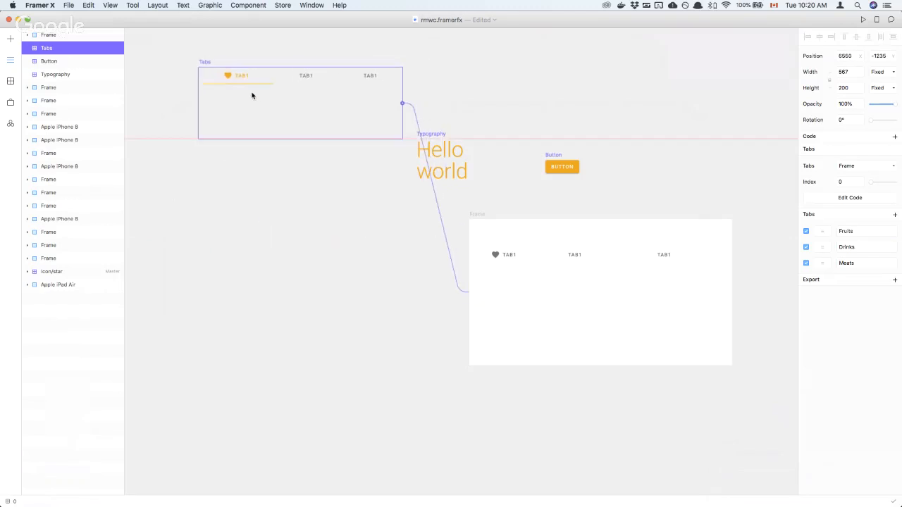
{"action": "left_click", "coordinate": [324, 260]}
{"action": "left_click_drag", "start_coordinate": [338, 94], "coordinate": [378, 84]}
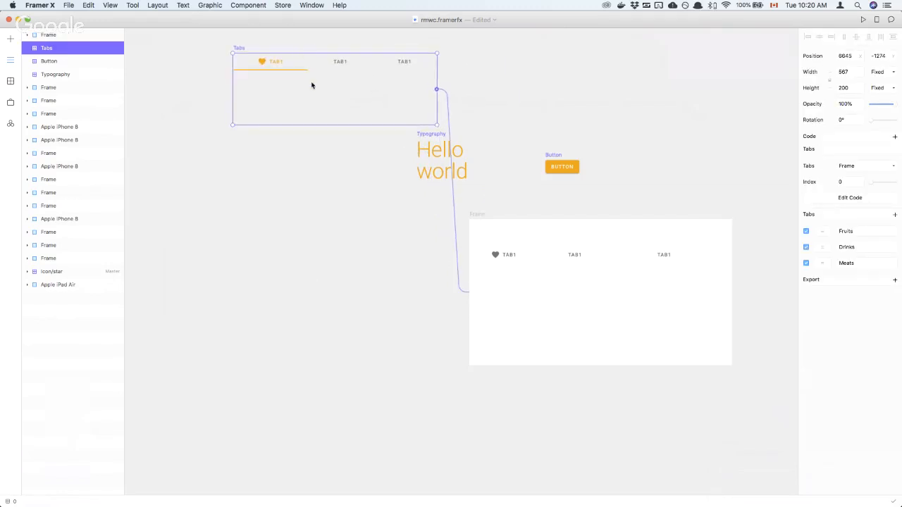
{"action": "key", "text": "super+s"}
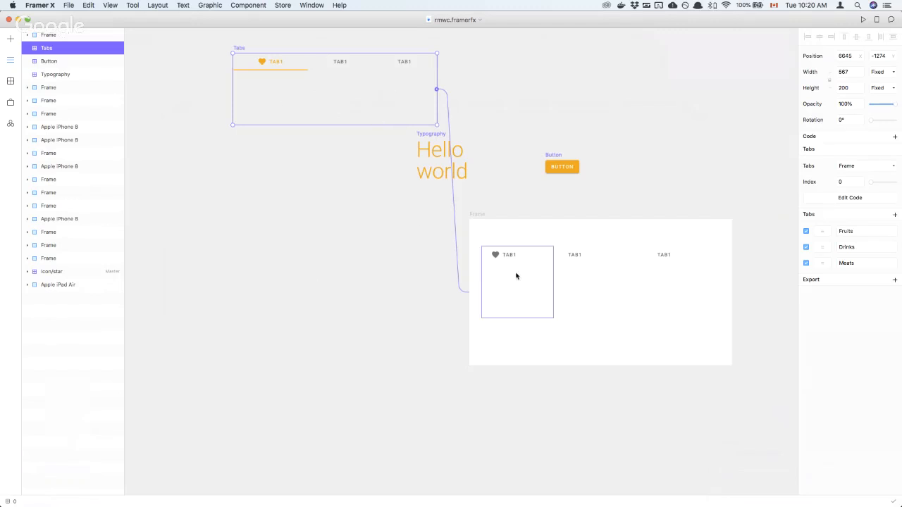
{"action": "left_click", "coordinate": [576, 272]}
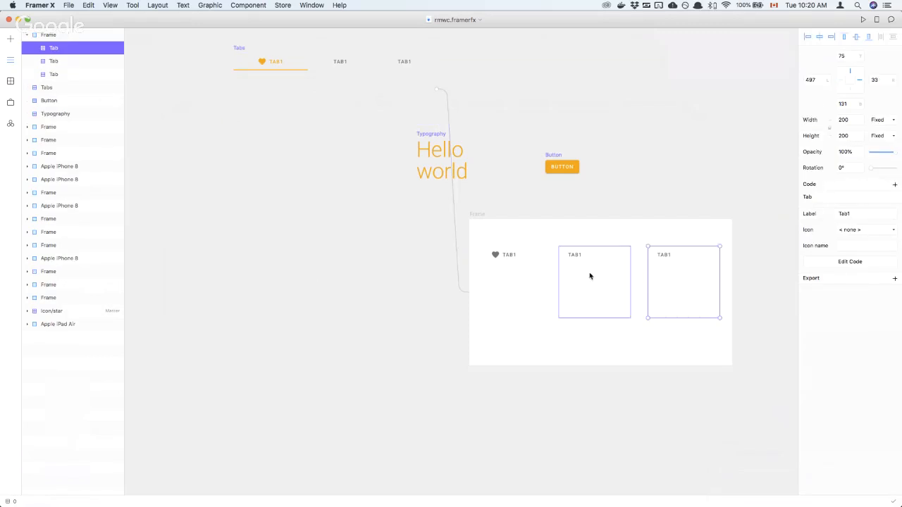
{"action": "left_click", "coordinate": [491, 276]}
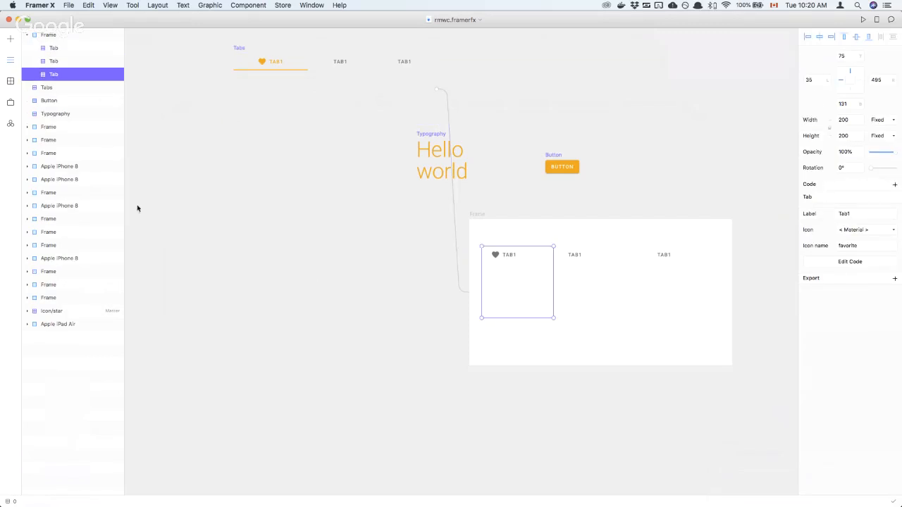
Add a Card component at about position 6607, -805 and move the frame of Tab components up and right to clear space
{"action": "left_click", "coordinate": [10, 81]}
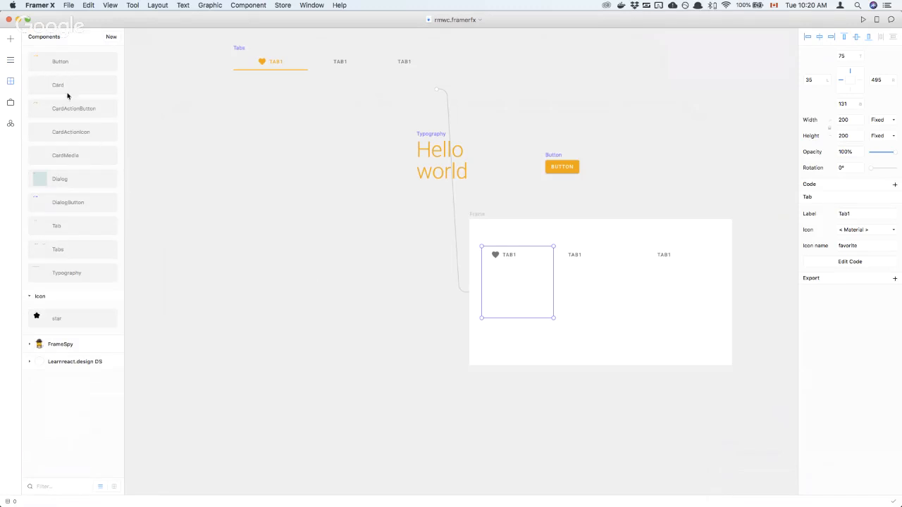
{"action": "left_click_drag", "start_coordinate": [59, 86], "coordinate": [287, 264]}
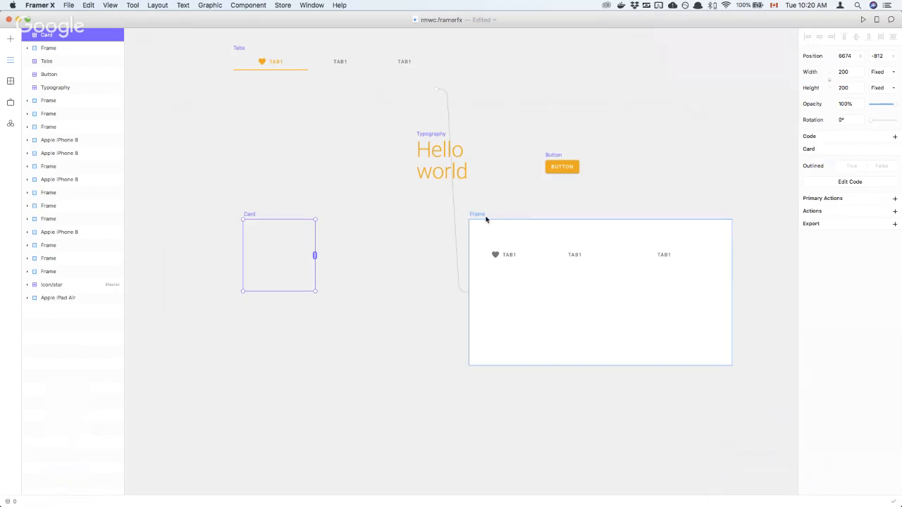
{"action": "left_click_drag", "start_coordinate": [485, 220], "coordinate": [598, 111]}
{"action": "left_click_drag", "start_coordinate": [260, 226], "coordinate": [236, 227]}
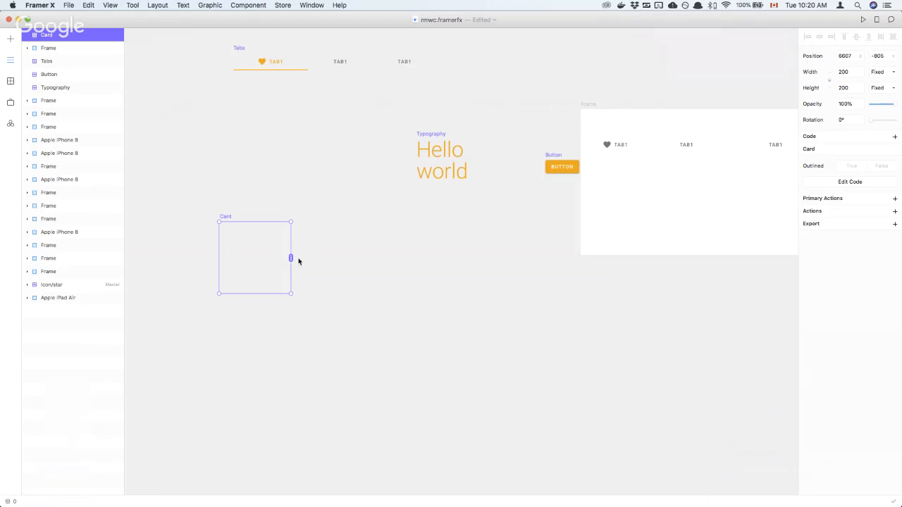
Draw a frame about 535 by 378 beside the Card and place a CardMedia component inside it
{"action": "key", "text": "f"}
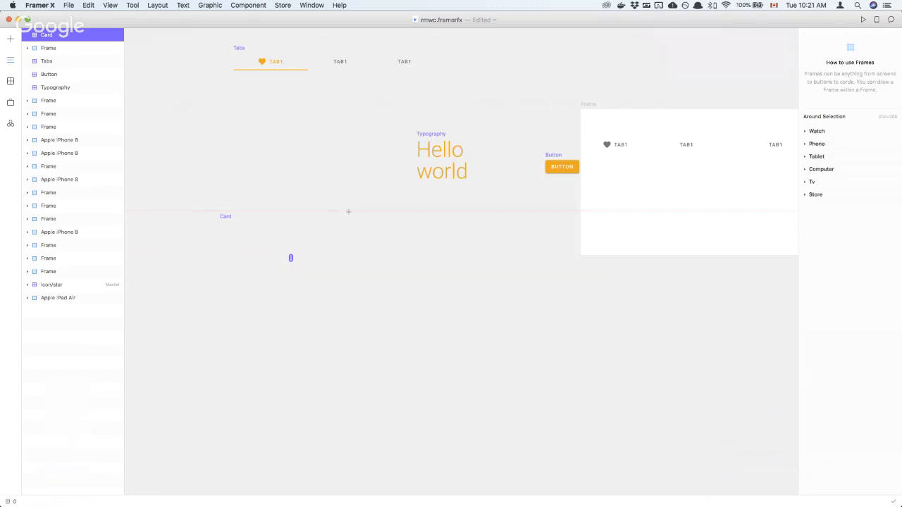
{"action": "left_click_drag", "start_coordinate": [348, 211], "coordinate": [541, 346]}
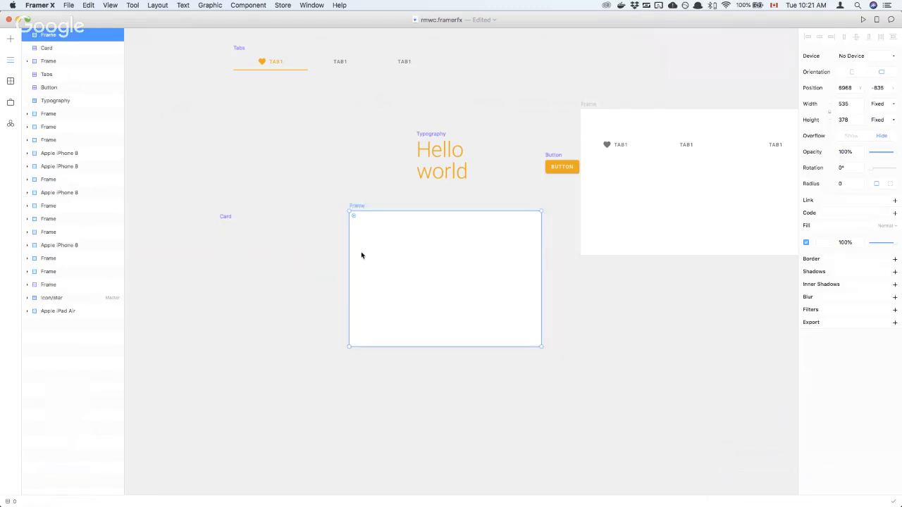
{"action": "left_click", "coordinate": [13, 82]}
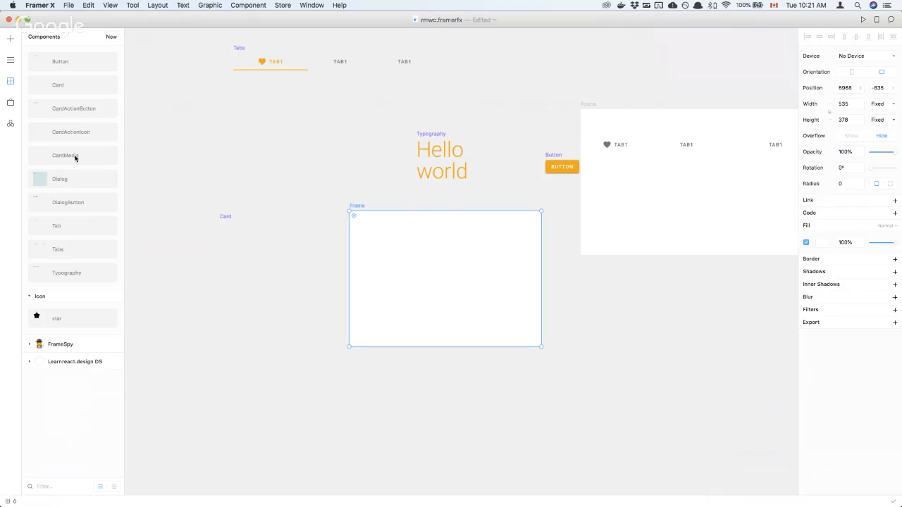
{"action": "left_click_drag", "start_coordinate": [75, 158], "coordinate": [405, 255]}
Set the CardMedia image to hotel1.jpg from the Downloads folder
{"action": "left_click", "coordinate": [846, 231]}
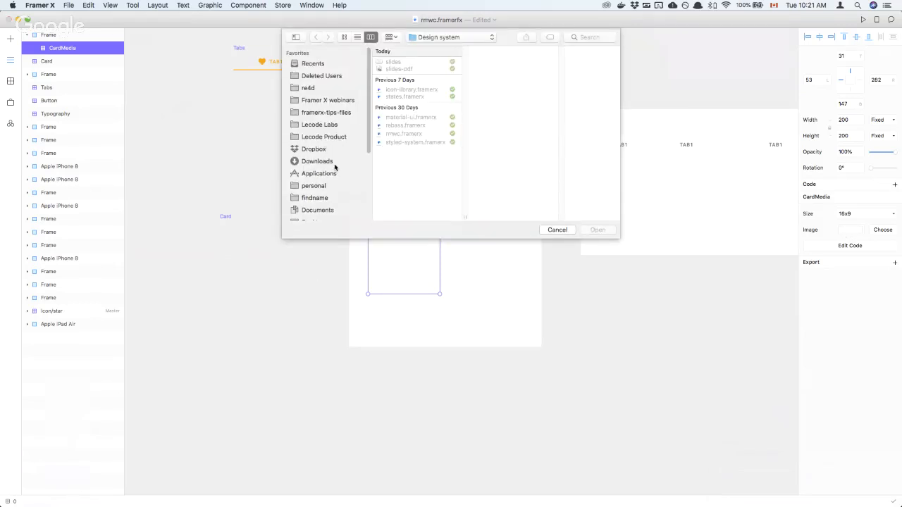
{"action": "left_click", "coordinate": [320, 162]}
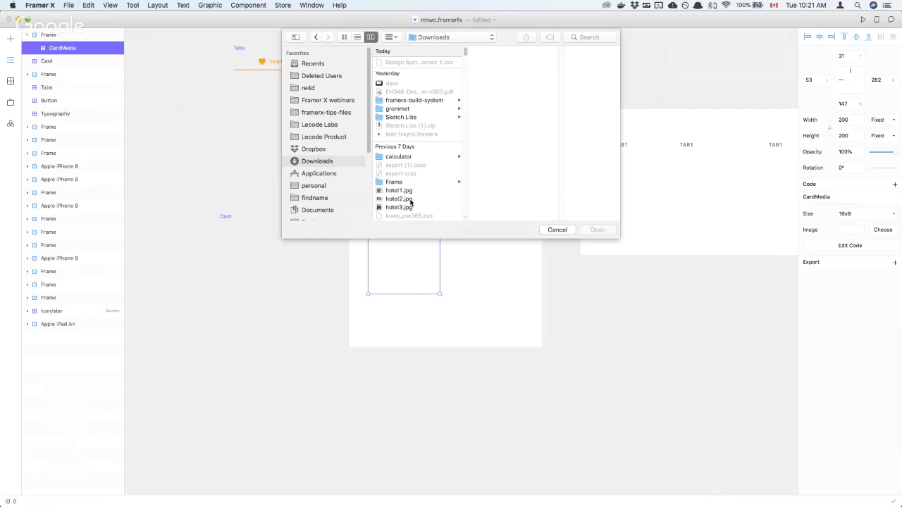
{"action": "left_click", "coordinate": [407, 191]}
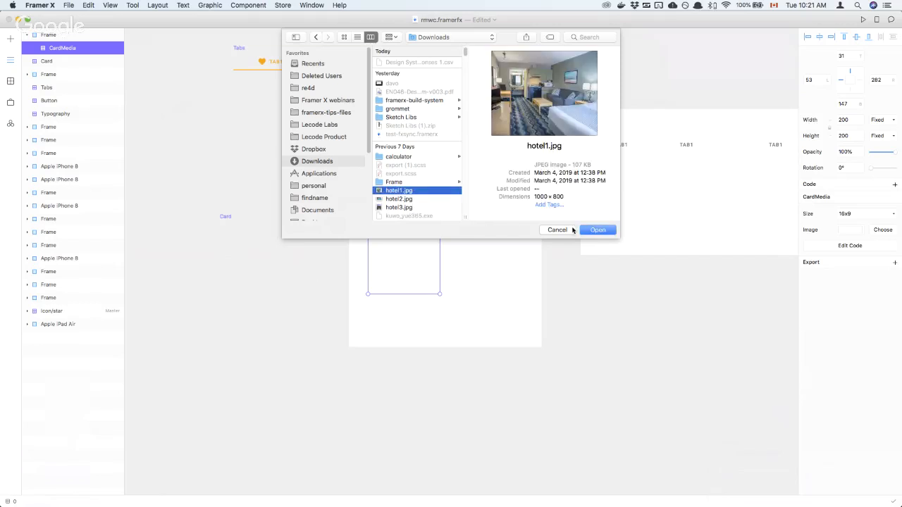
{"action": "left_click", "coordinate": [596, 231]}
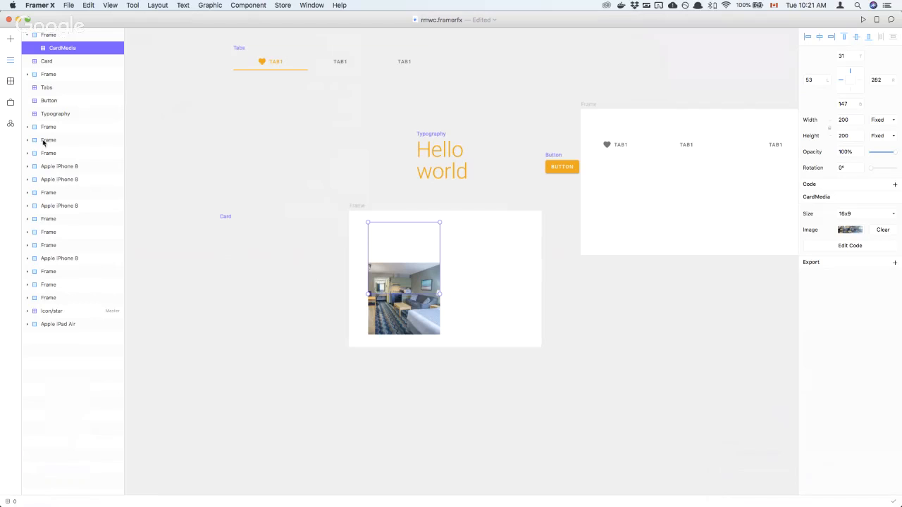
Connect the Card to the CardMedia frame as Primary Actions and save the project
{"action": "left_click", "coordinate": [282, 254]}
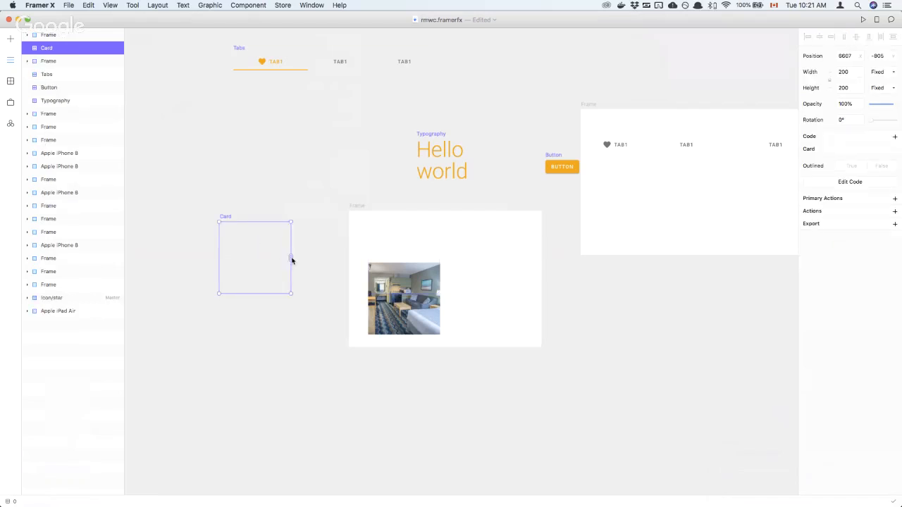
{"action": "left_click_drag", "start_coordinate": [292, 260], "coordinate": [368, 266]}
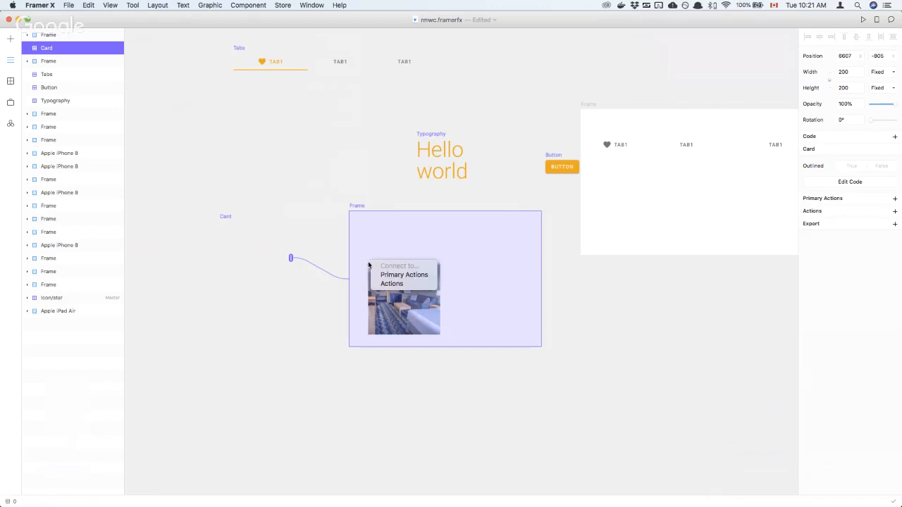
{"action": "left_click", "coordinate": [416, 274]}
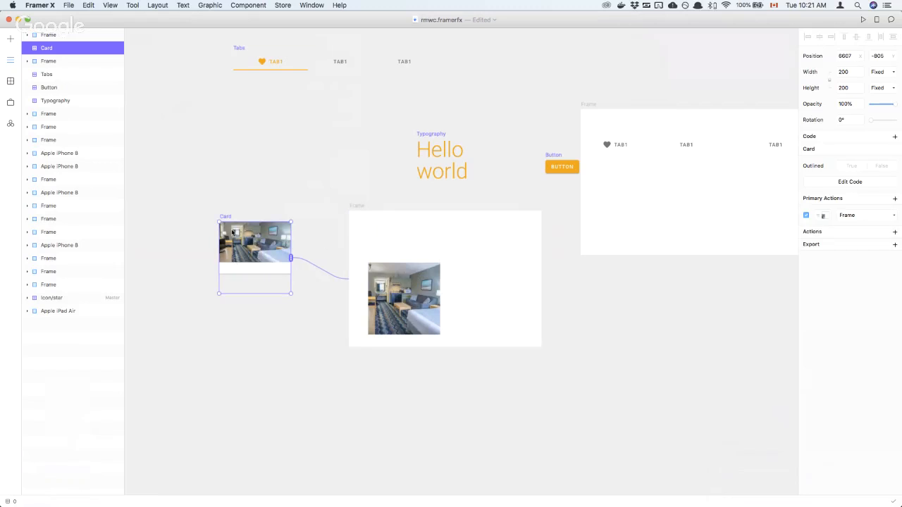
{"action": "key", "text": "super+s"}
Move the Hello world Typography into the frame beside the hotel image and set its variant to headline6
{"action": "left_click_drag", "start_coordinate": [429, 155], "coordinate": [465, 273]}
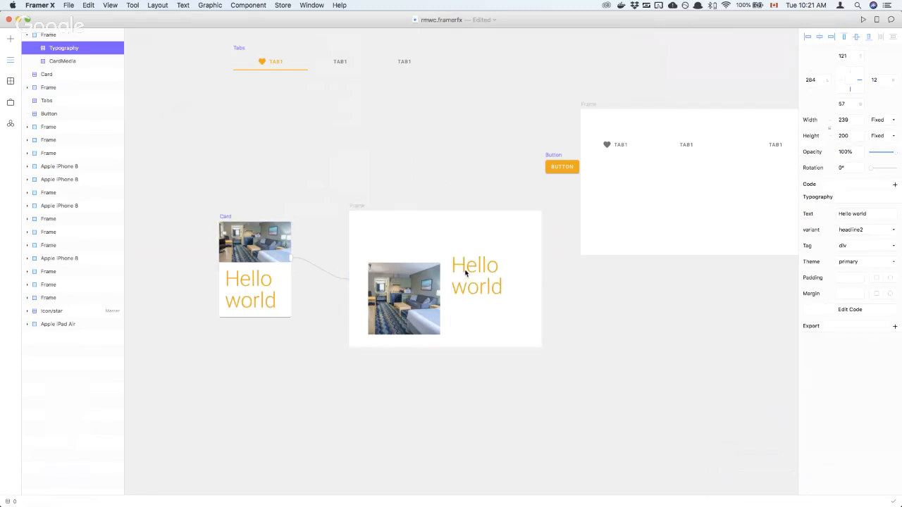
{"action": "left_click", "coordinate": [881, 231]}
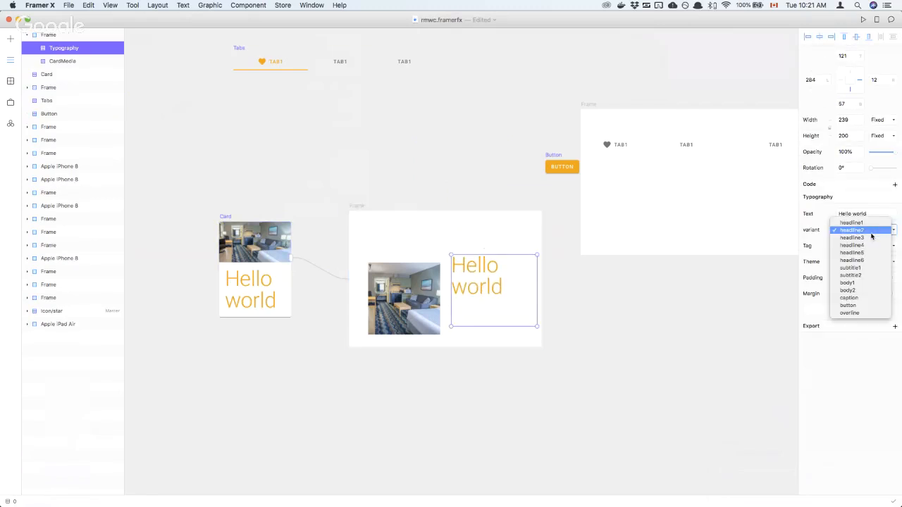
{"action": "left_click", "coordinate": [854, 238]}
{"action": "left_click", "coordinate": [862, 231]}
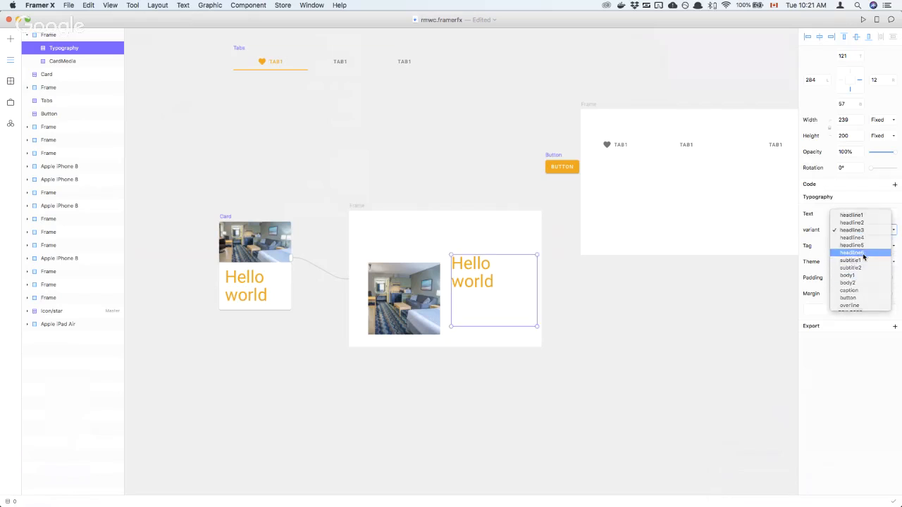
{"action": "left_click", "coordinate": [861, 253]}
{"action": "left_click", "coordinate": [457, 237]}
Duplicate the Hello world Typography, place the copy directly below it, and set the copy's variant to body1
{"action": "left_click", "coordinate": [466, 275]}
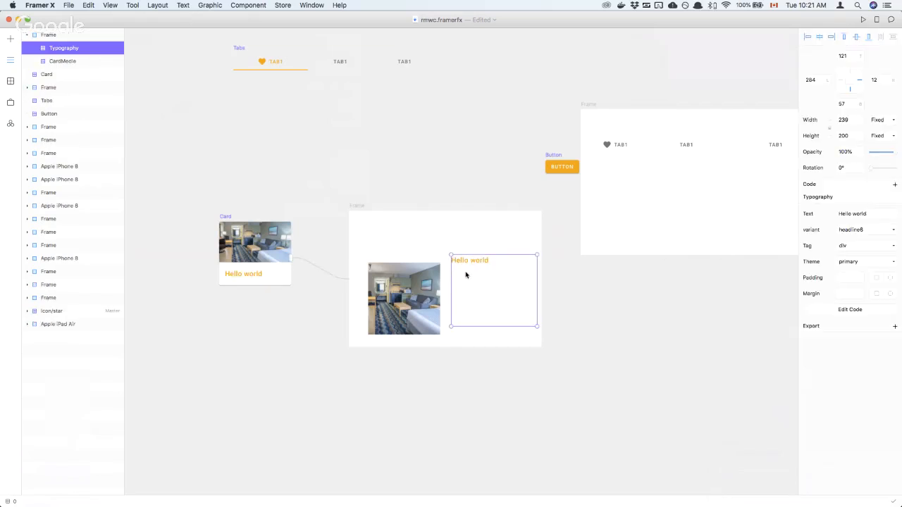
{"action": "key", "text": "super+d"}
{"action": "left_click_drag", "start_coordinate": [466, 275], "coordinate": [476, 299]}
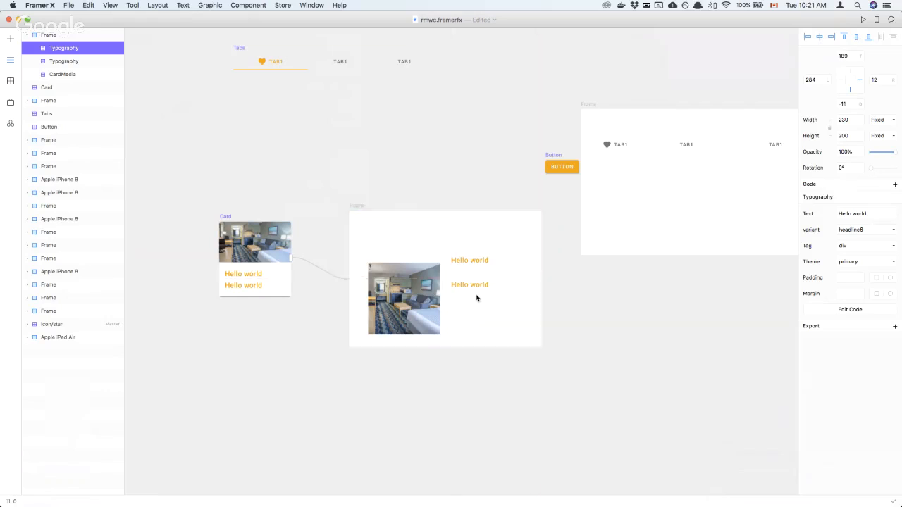
{"action": "left_click", "coordinate": [881, 231]}
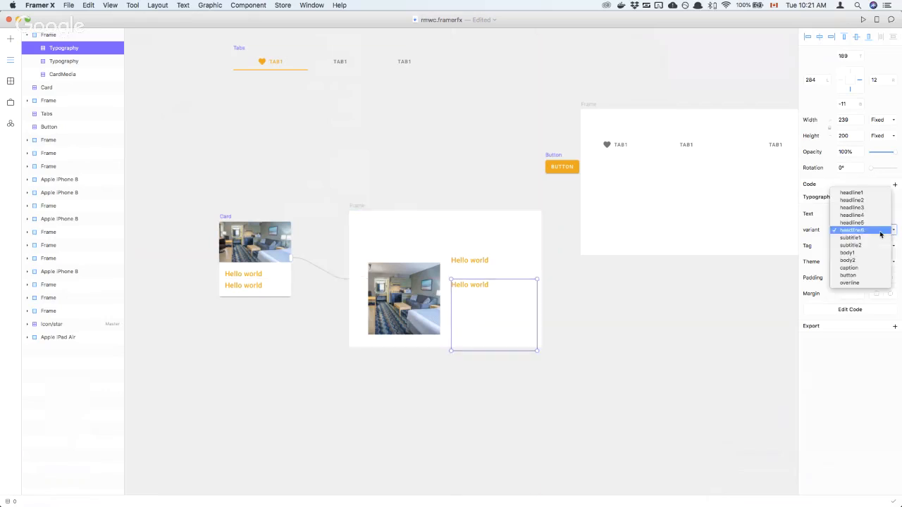
{"action": "left_click", "coordinate": [871, 256]}
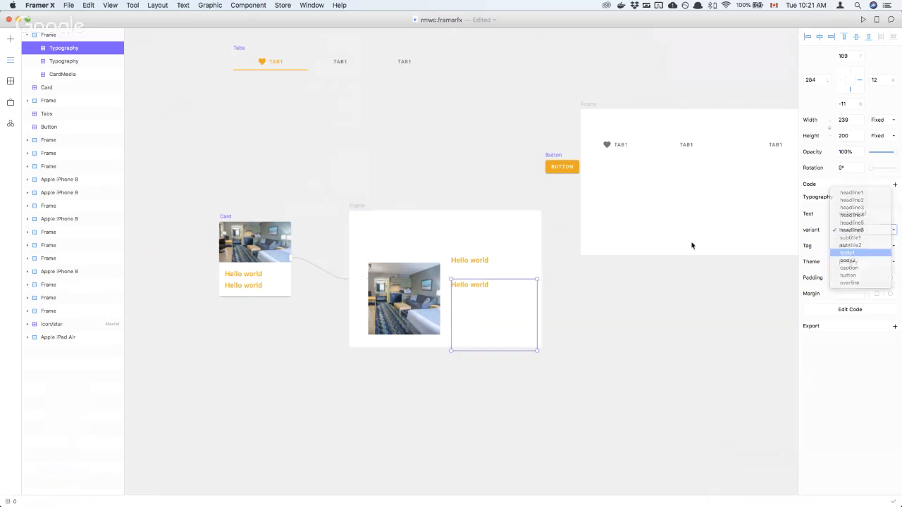
Move the frame holding the hotel image and texts up to about position 6916, -1074
{"action": "left_click", "coordinate": [267, 244]}
{"action": "left_click", "coordinate": [432, 219]}
{"action": "left_click_drag", "start_coordinate": [355, 210], "coordinate": [337, 124]}
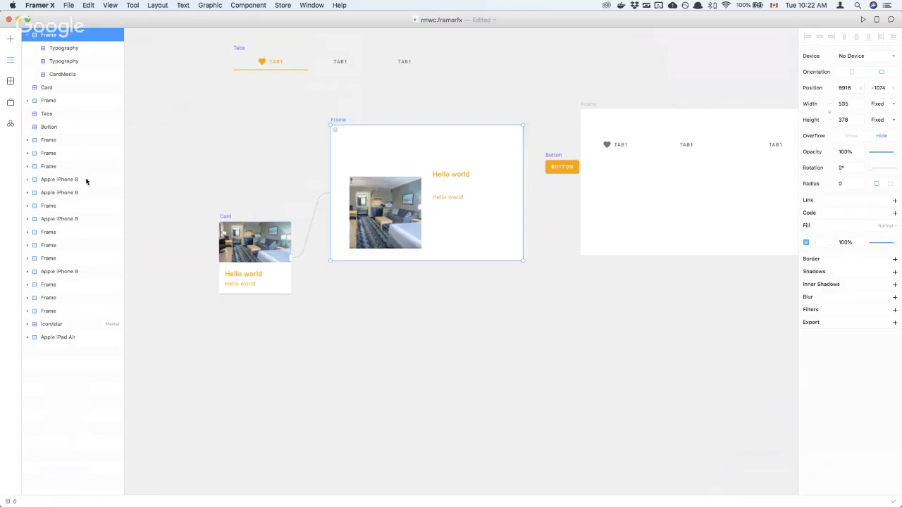
Draw a second frame about 535 by 332 below the card content frame and place a CardActionButton component inside it
{"action": "left_click", "coordinate": [10, 81]}
{"action": "left_click", "coordinate": [370, 317]}
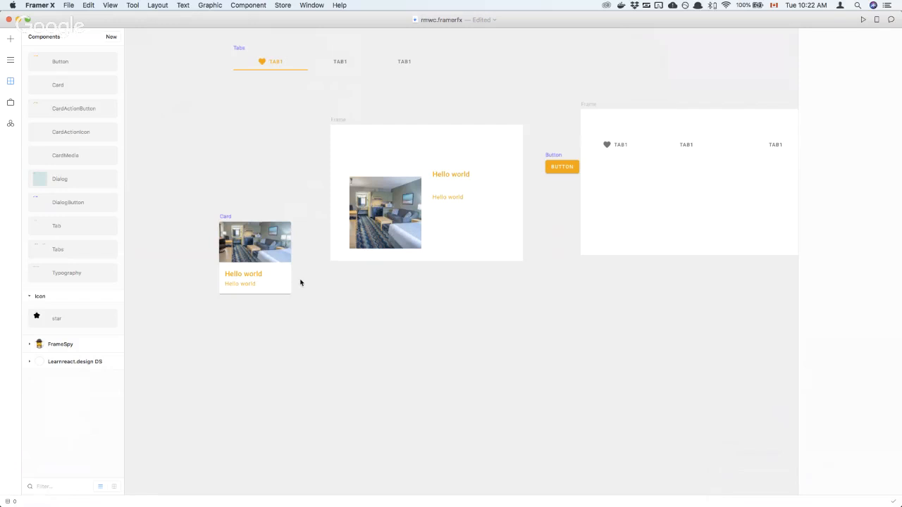
{"action": "key", "text": "f"}
{"action": "left_click_drag", "start_coordinate": [330, 281], "coordinate": [523, 400]}
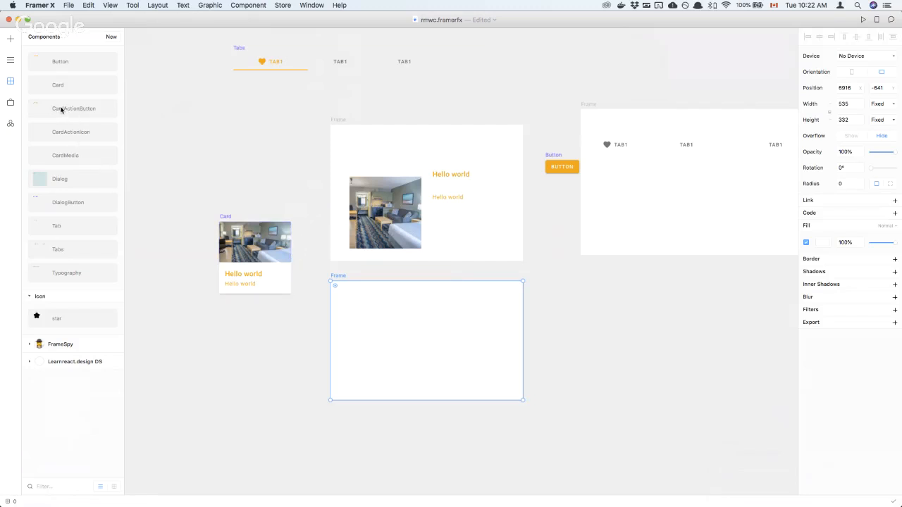
{"action": "left_click_drag", "start_coordinate": [62, 110], "coordinate": [362, 318]}
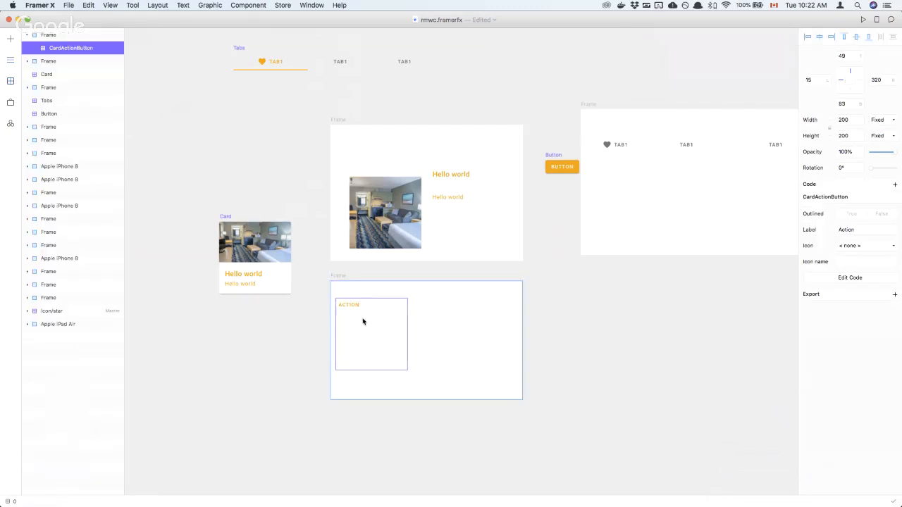
Connect the Card to the frame containing the CardActionButton as its Actions
{"action": "left_click", "coordinate": [266, 265]}
{"action": "left_click_drag", "start_coordinate": [312, 278], "coordinate": [374, 340]}
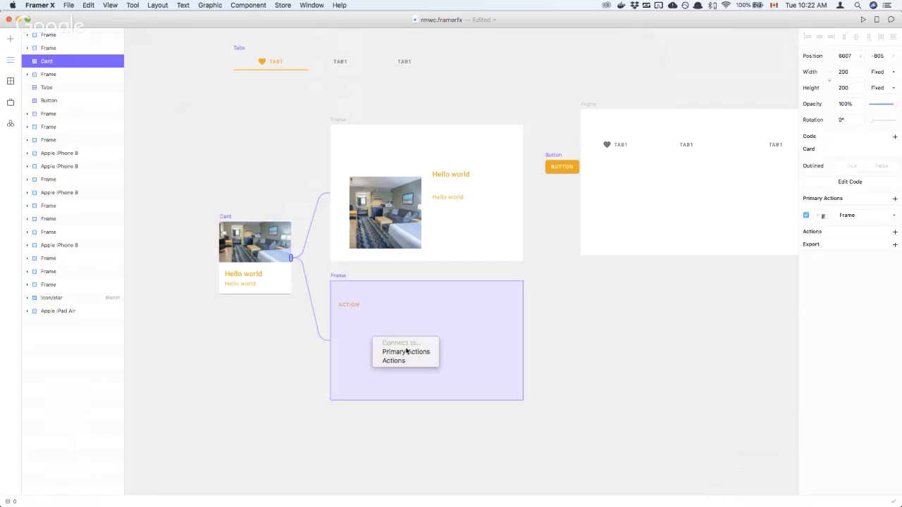
{"action": "left_click", "coordinate": [411, 363]}
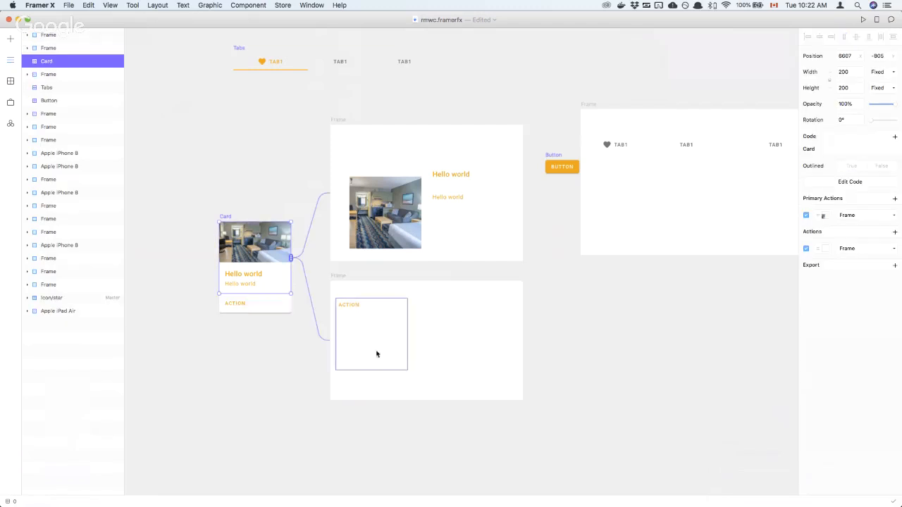
{"action": "left_click_drag", "start_coordinate": [291, 258], "coordinate": [291, 258]}
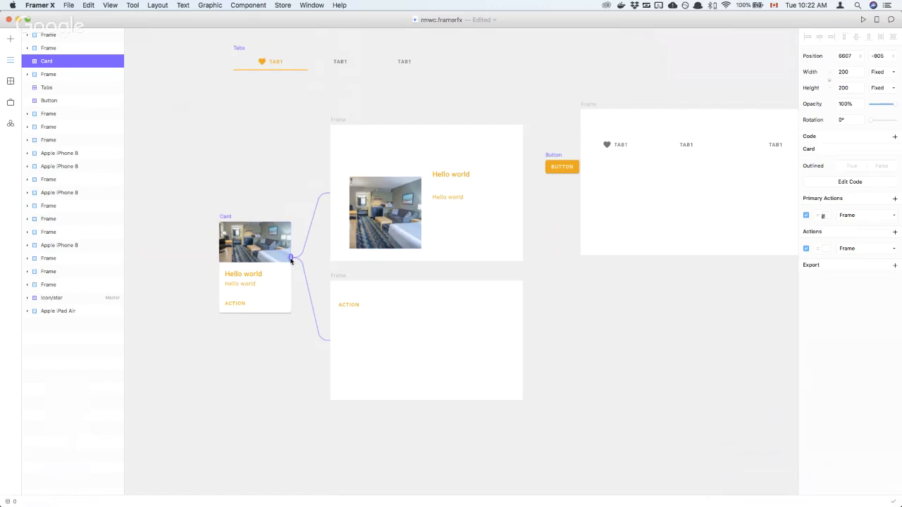
Widen the Card to about 348 with its position at about 6447, -896, and save the document
{"action": "left_click", "coordinate": [259, 261]}
{"action": "left_click_drag", "start_coordinate": [222, 261], "coordinate": [196, 229]}
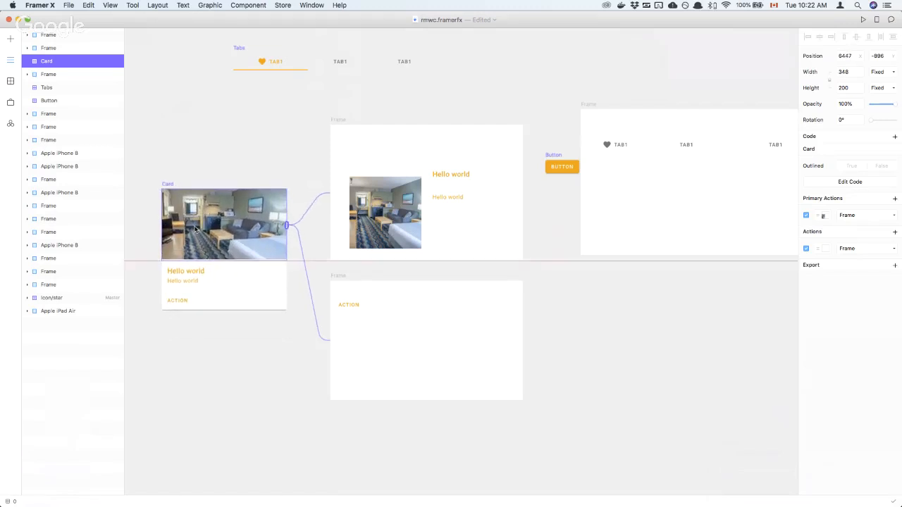
{"action": "left_click", "coordinate": [271, 352]}
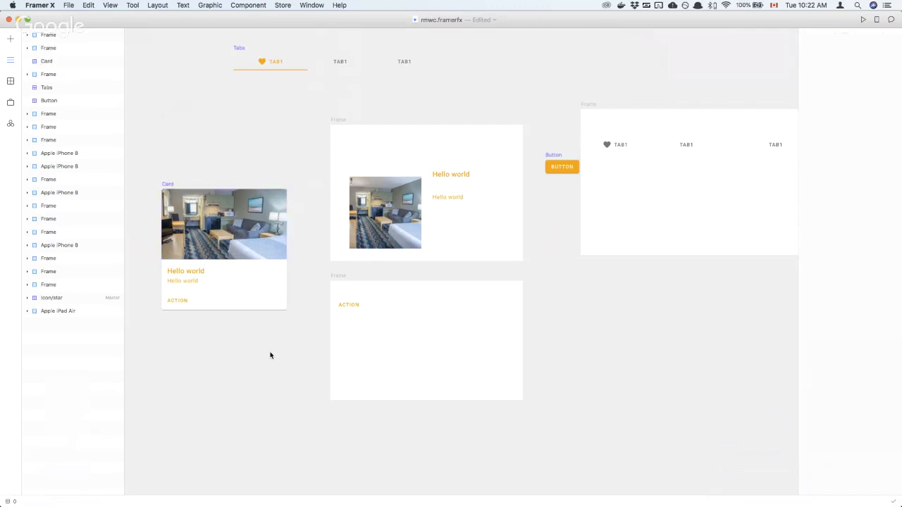
{"action": "left_click", "coordinate": [205, 208]}
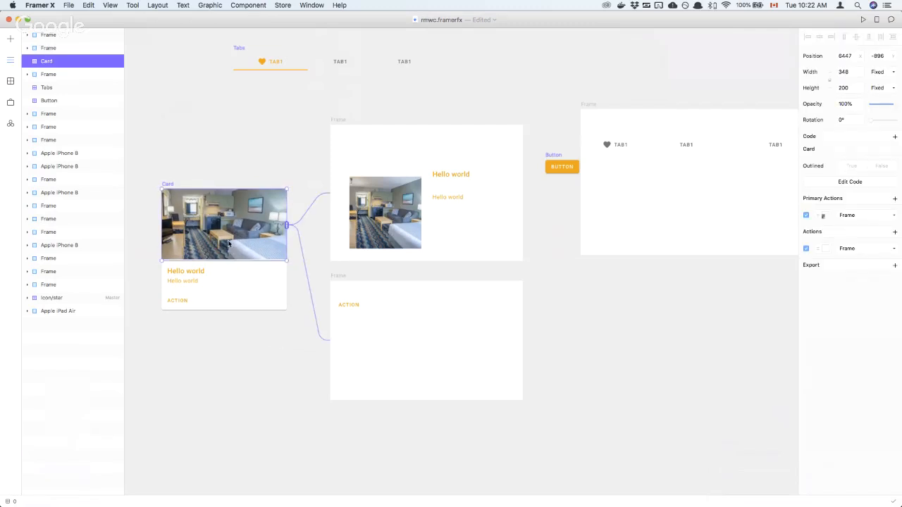
{"action": "key", "text": "super+s"}
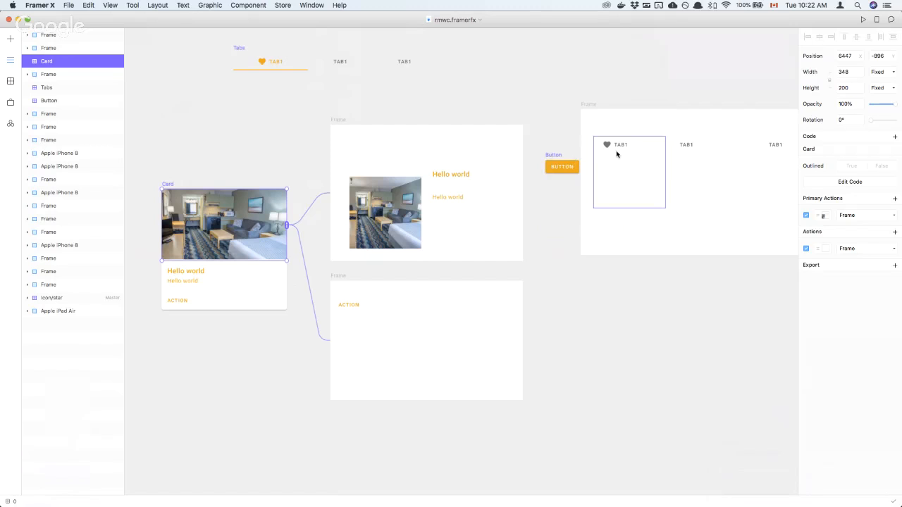
Move the hotel image to about 67, 21 and the headline6 Hello world text to about 308, 52 inside the Card's content frame
{"action": "double_click", "coordinate": [388, 212]}
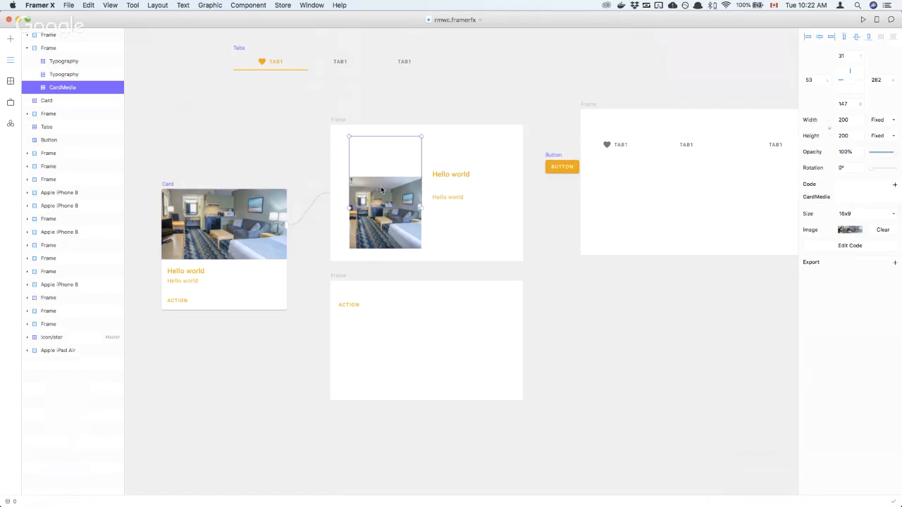
{"action": "left_click_drag", "start_coordinate": [381, 190], "coordinate": [388, 169]}
{"action": "left_click", "coordinate": [461, 165]}
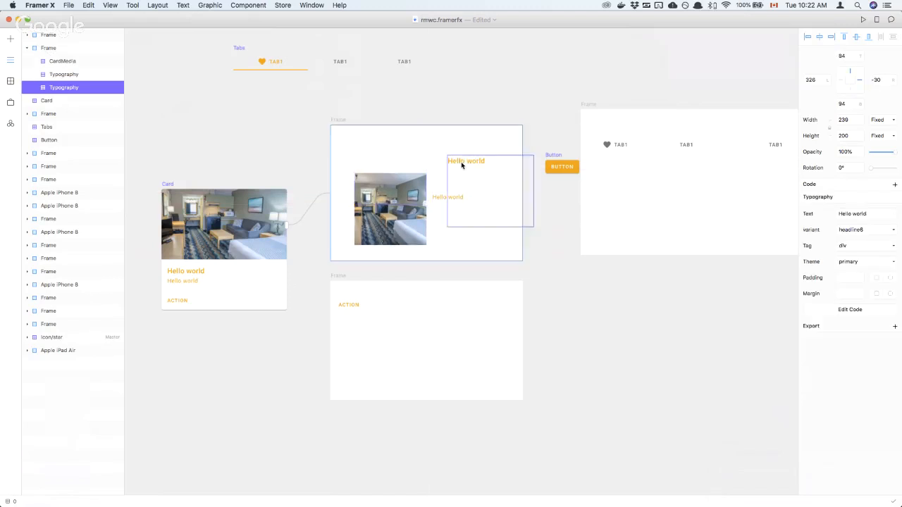
{"action": "left_click_drag", "start_coordinate": [461, 165], "coordinate": [455, 155]}
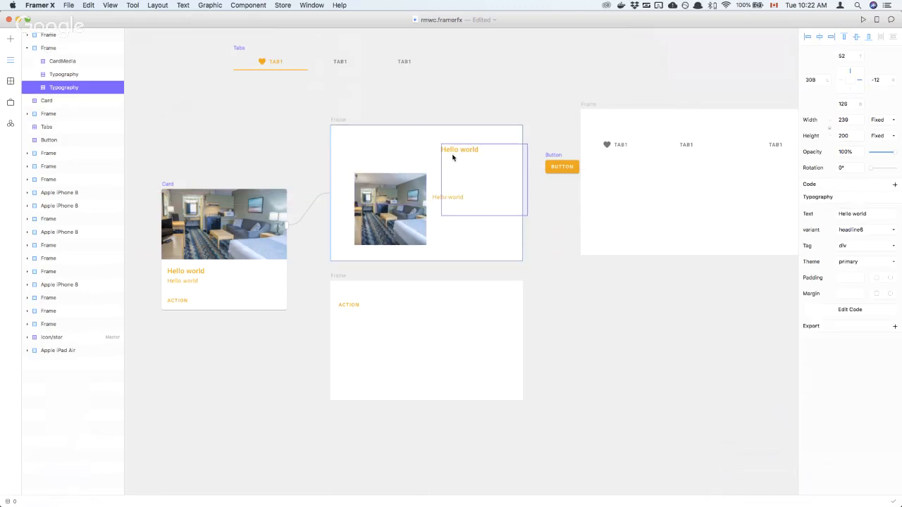
Move the CardActionButton to about 55, 103 in its frame, and the middle and first Tabs to about 289, 66 and 45, 49 in theirs
{"action": "left_click", "coordinate": [198, 240]}
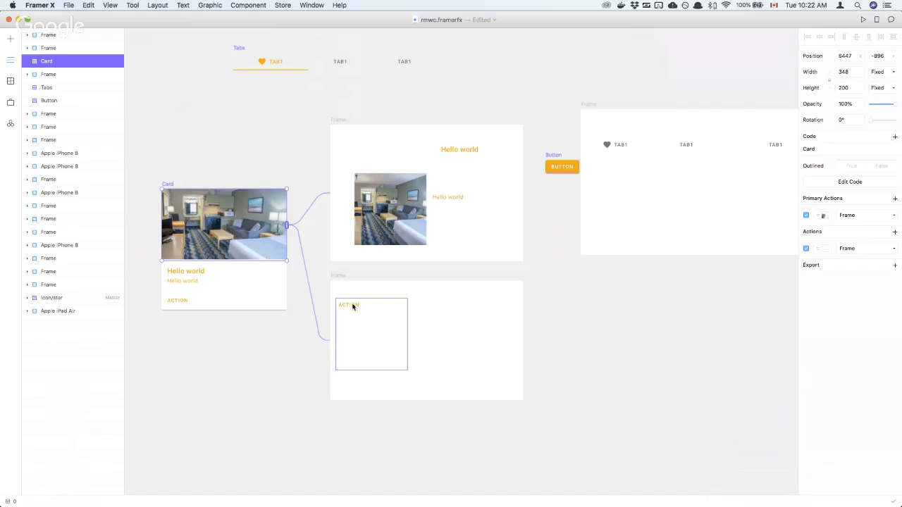
{"action": "left_click_drag", "start_coordinate": [353, 306], "coordinate": [393, 296]}
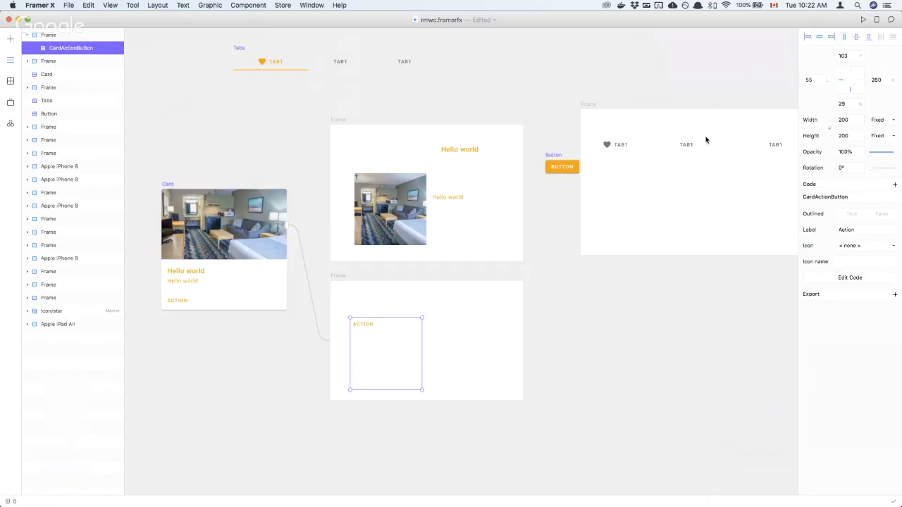
{"action": "left_click", "coordinate": [723, 164]}
{"action": "left_click_drag", "start_coordinate": [723, 164], "coordinate": [733, 146]}
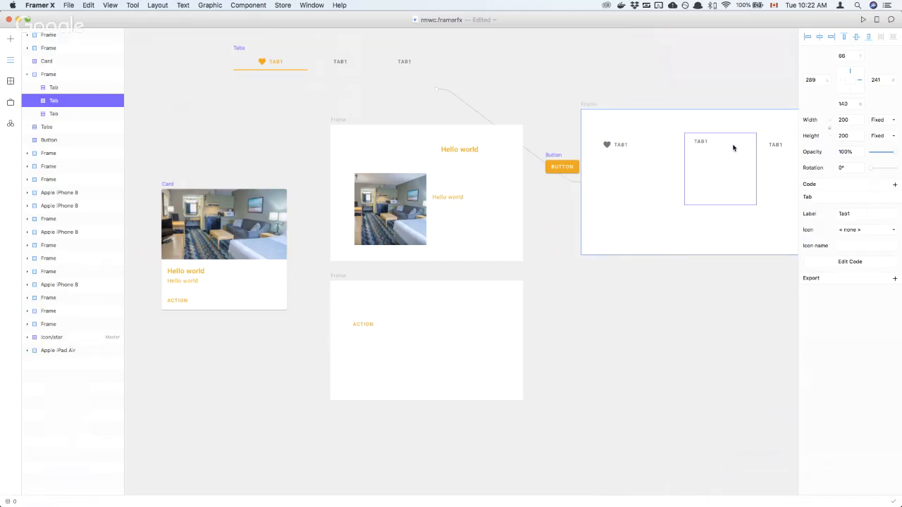
{"action": "left_click", "coordinate": [617, 142]}
{"action": "left_click_drag", "start_coordinate": [617, 142], "coordinate": [620, 135]}
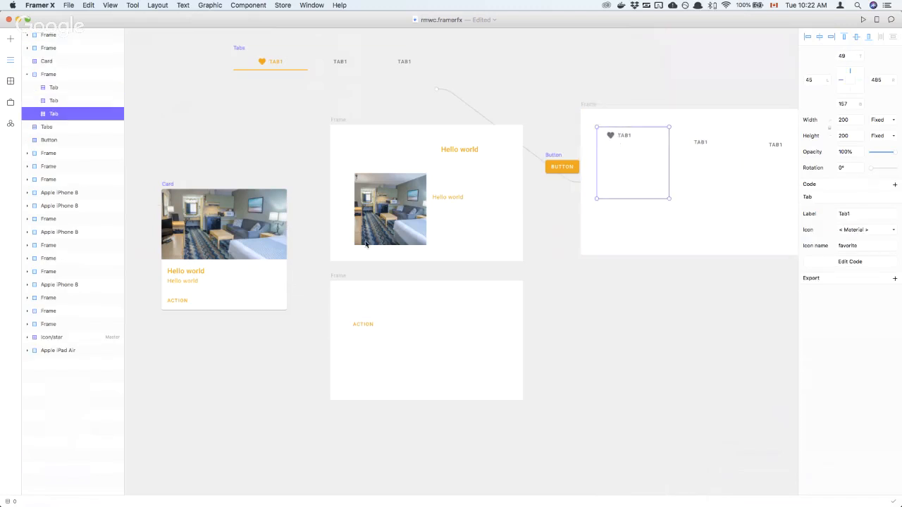
Move the headline6 Hello world text in the Card's content frame to about 277, 47 and save the document
{"action": "left_click", "coordinate": [337, 125]}
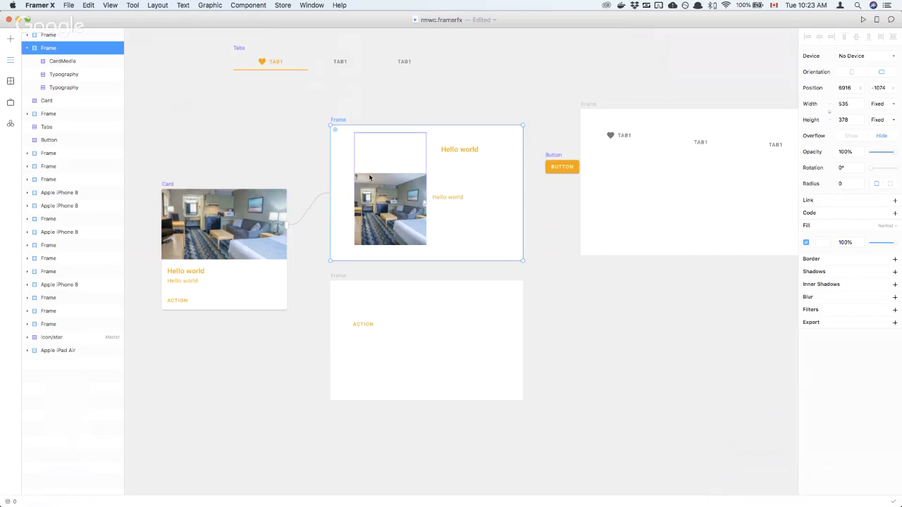
{"action": "mouse_move", "coordinate": [454, 153]}
{"action": "left_mouse_down"}
{"action": "mouse_move", "coordinate": [430, 145]}
{"action": "mouse_move", "coordinate": [449, 154]}
{"action": "mouse_move", "coordinate": [444, 162]}
{"action": "mouse_move", "coordinate": [443, 150]}
{"action": "left_mouse_up"}
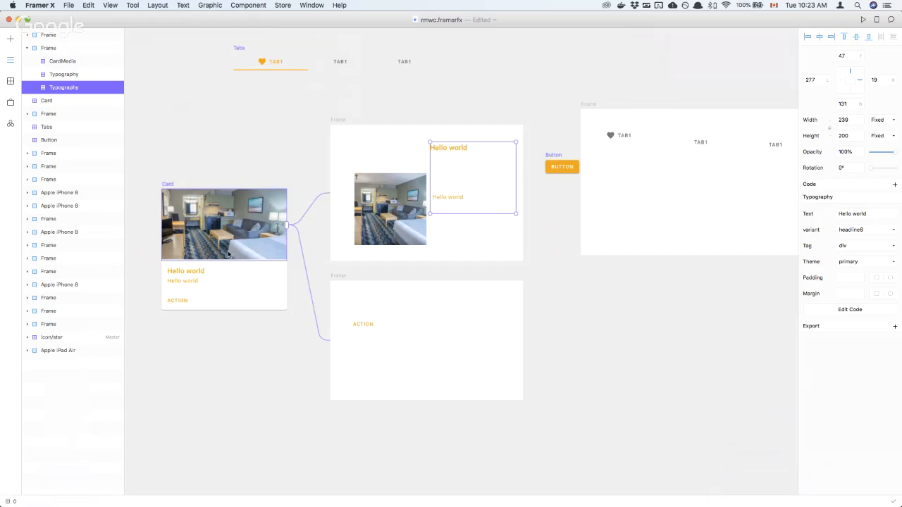
{"action": "left_click", "coordinate": [206, 211]}
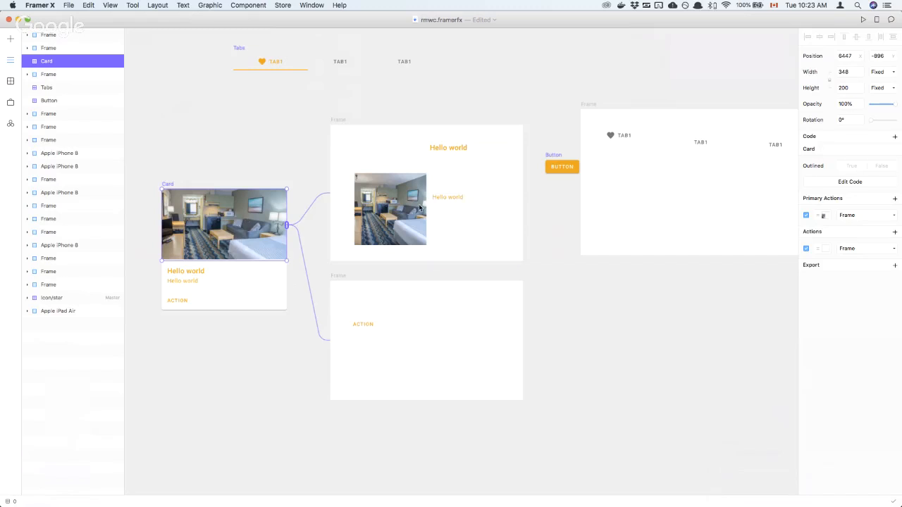
{"action": "left_click", "coordinate": [395, 208]}
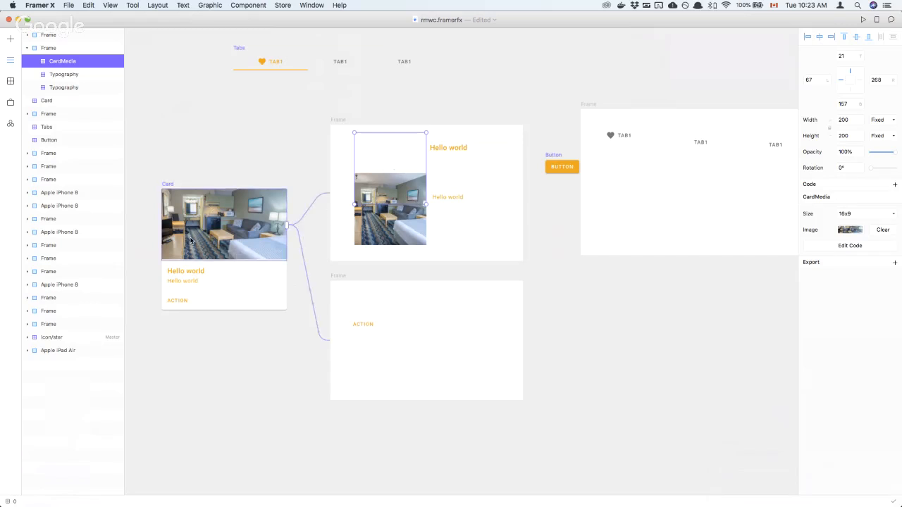
{"action": "key", "text": "super+s"}
Move the Card up to about position 6429, -968
{"action": "scroll", "coordinate": [215, 213], "scroll_direction": "left", "scroll_amount": 5}
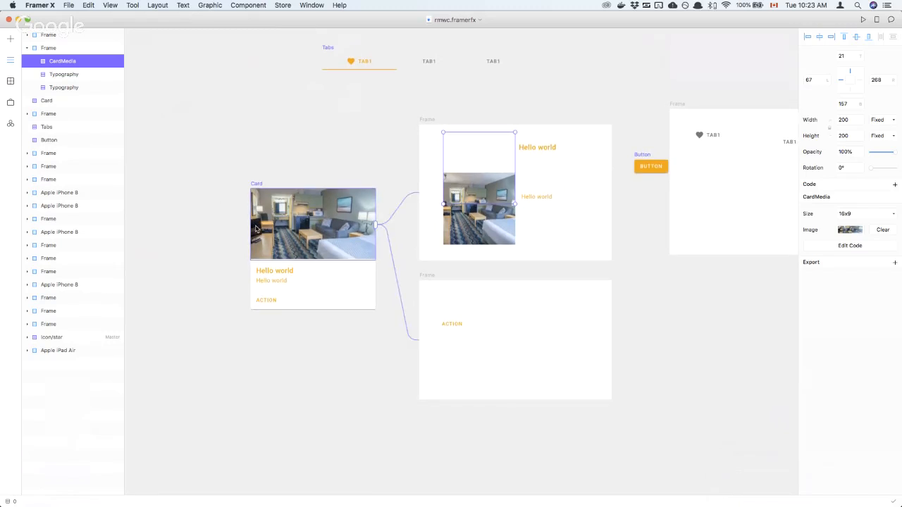
{"action": "left_click", "coordinate": [296, 227]}
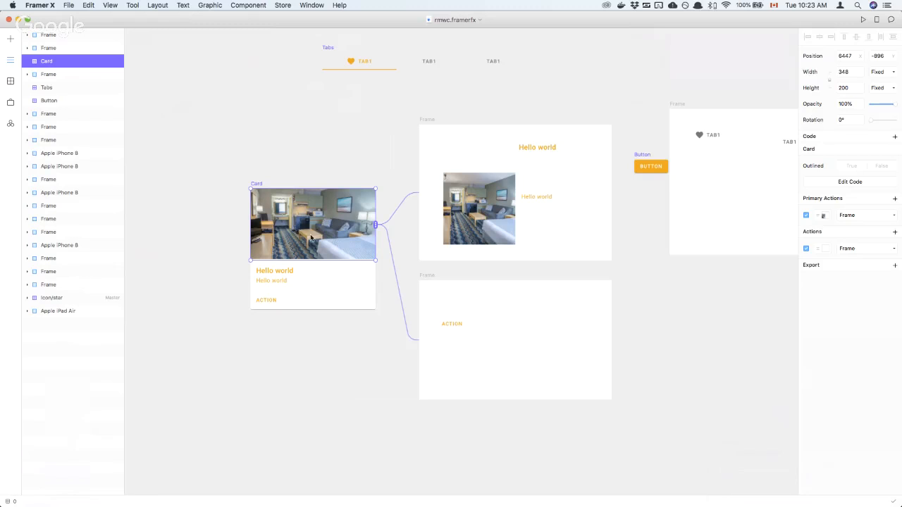
{"action": "left_click_drag", "start_coordinate": [301, 228], "coordinate": [294, 204]}
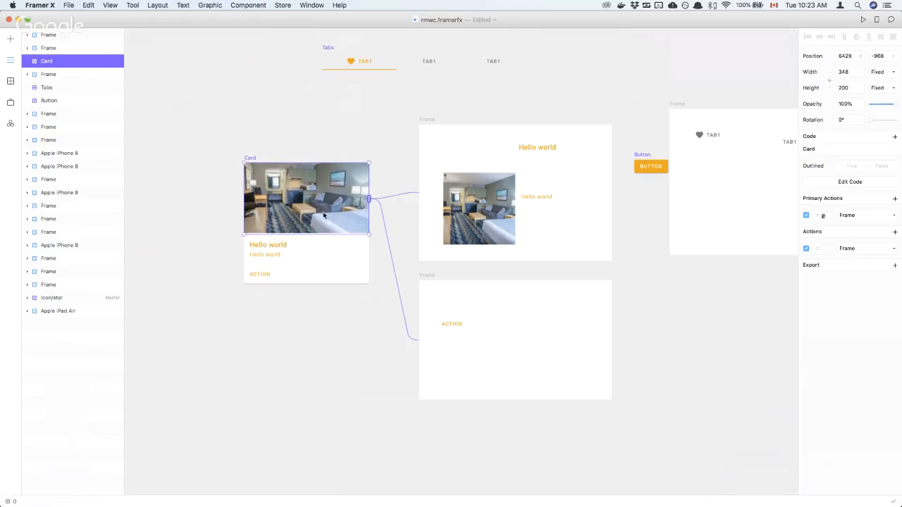
View the project's component list and the featured packages in the Store, and return to the canvas layers
{"action": "left_click", "coordinate": [11, 81]}
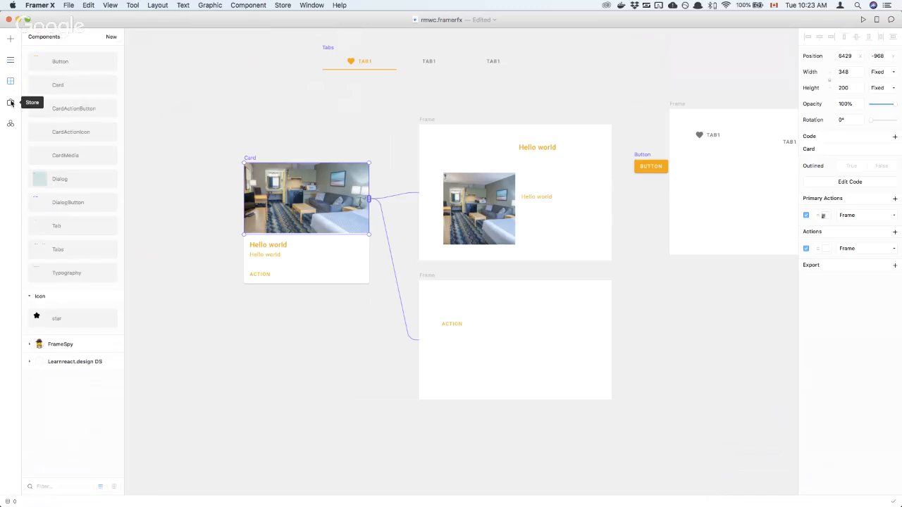
{"action": "left_click", "coordinate": [11, 102]}
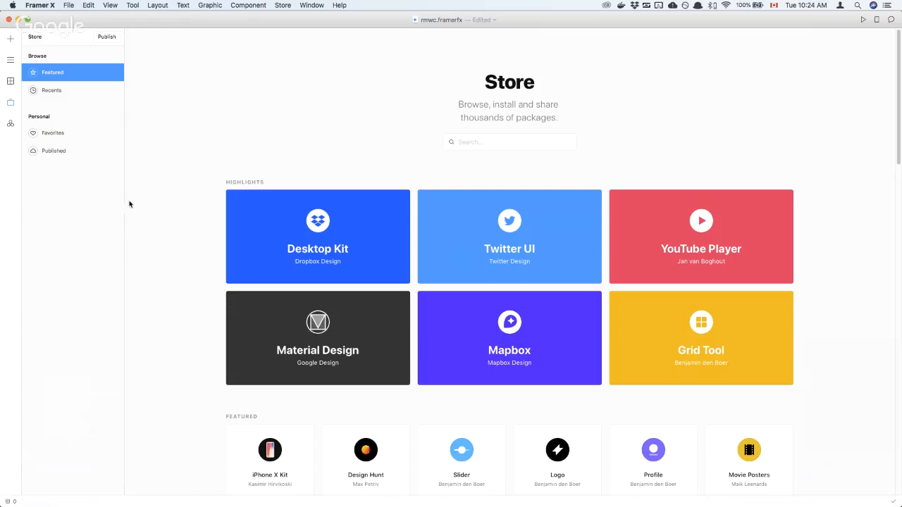
{"action": "left_click", "coordinate": [11, 61]}
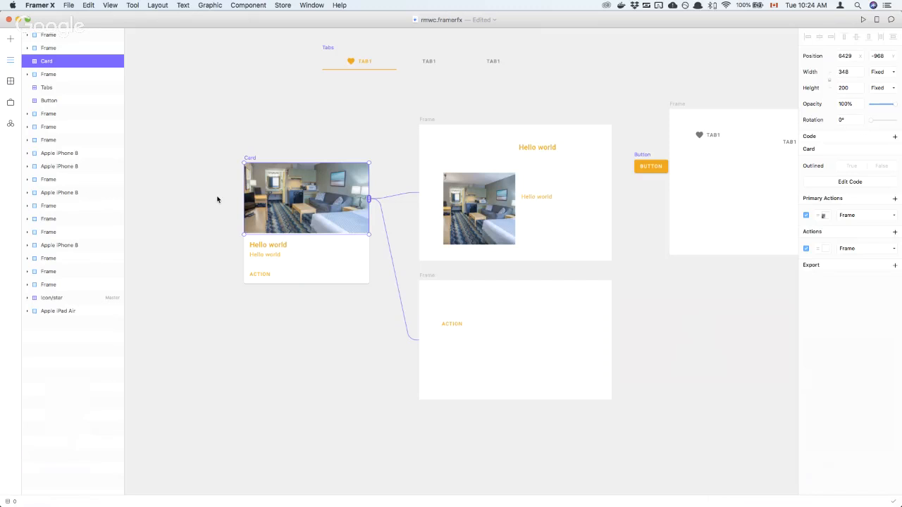
Copy the Vancouver Home Inn card from the hotel list frame onto the empty canvas at about 5198, -450, and save the document
{"action": "scroll", "coordinate": [217, 200], "scroll_direction": "left", "scroll_amount": 15}
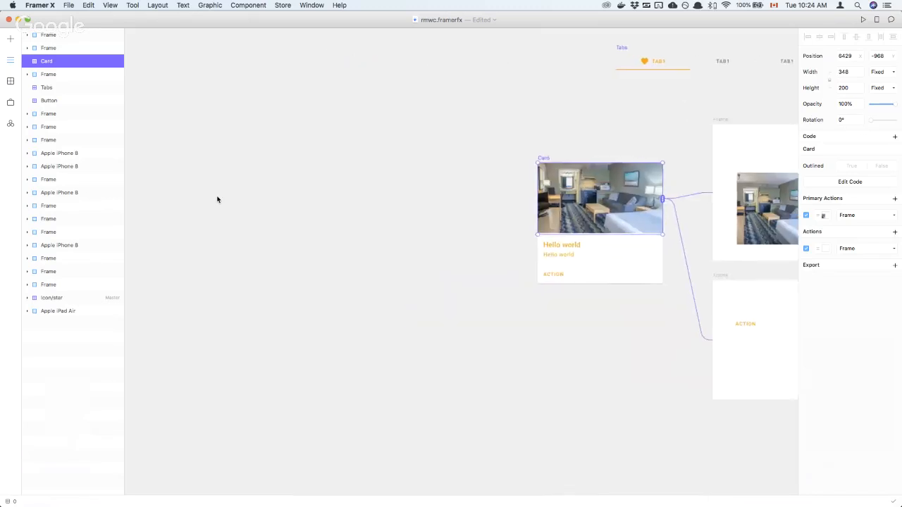
{"action": "scroll", "coordinate": [217, 199], "scroll_direction": "down", "scroll_amount": 10}
{"action": "scroll", "coordinate": [217, 199], "scroll_direction": "left", "scroll_amount": 4}
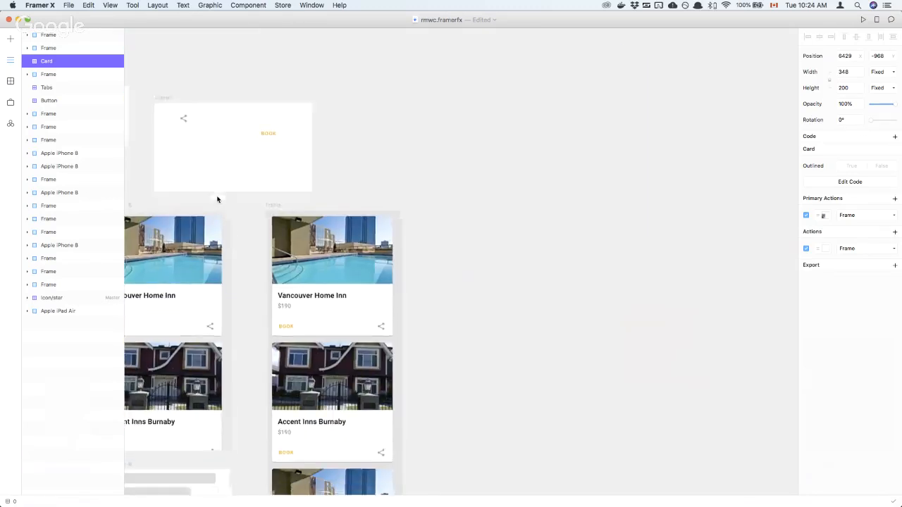
{"action": "scroll", "coordinate": [217, 200], "scroll_direction": "left", "scroll_amount": 2}
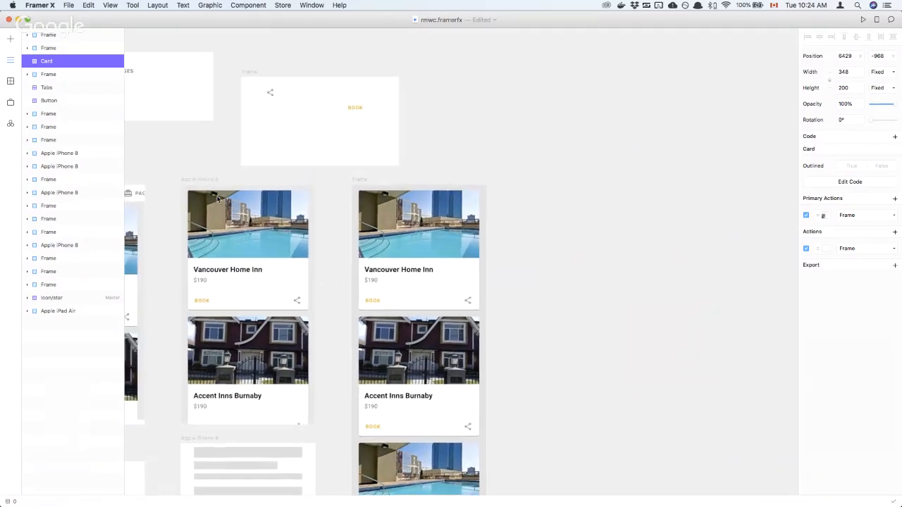
{"action": "scroll", "coordinate": [217, 199], "scroll_direction": "right", "scroll_amount": 8}
{"action": "scroll", "coordinate": [217, 199], "scroll_direction": "up", "scroll_amount": 2}
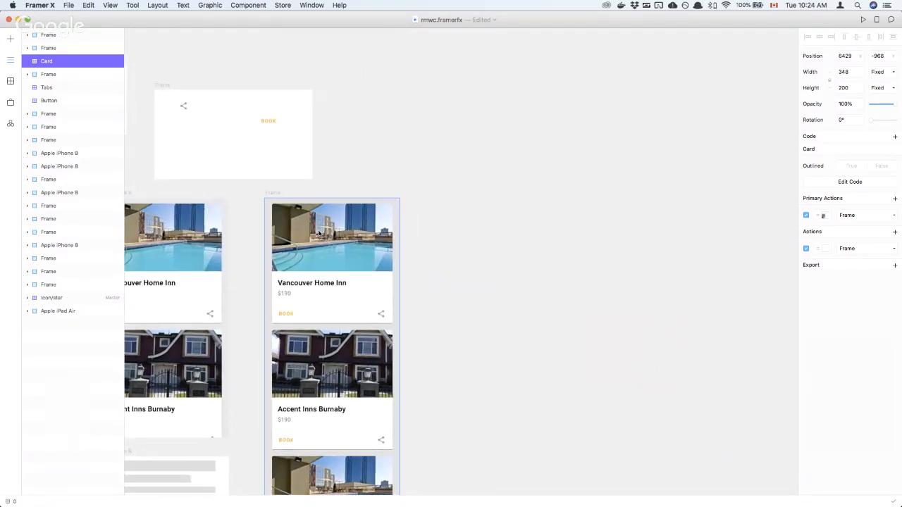
{"action": "left_click", "coordinate": [319, 232]}
{"action": "left_click", "coordinate": [304, 218]}
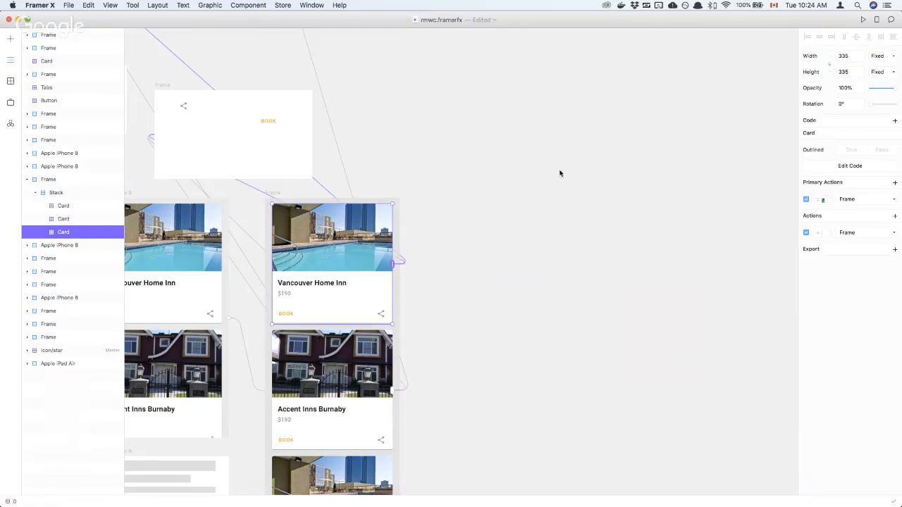
{"action": "left_click", "coordinate": [561, 173]}
{"action": "key", "text": "super+v"}
{"action": "left_click_drag", "start_coordinate": [437, 223], "coordinate": [528, 138]}
{"action": "left_click", "coordinate": [510, 287]}
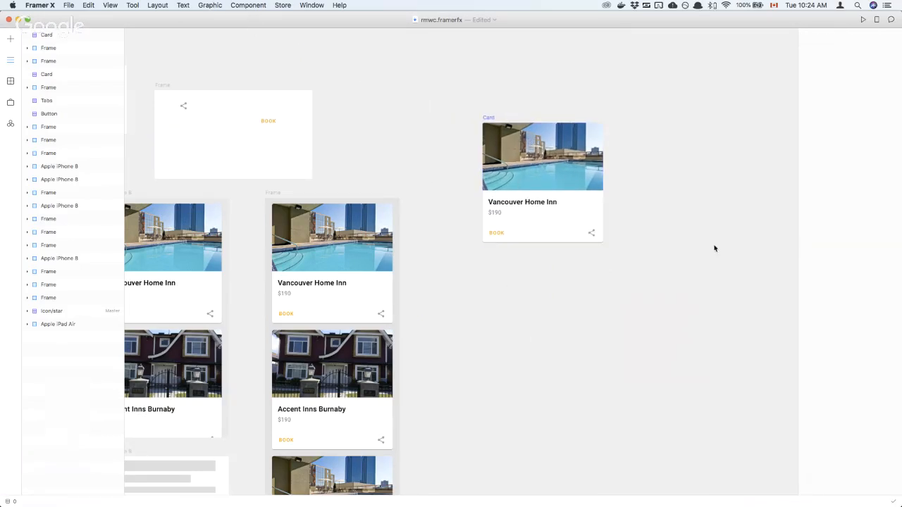
{"action": "scroll", "coordinate": [660, 258], "scroll_direction": "right", "scroll_amount": 5}
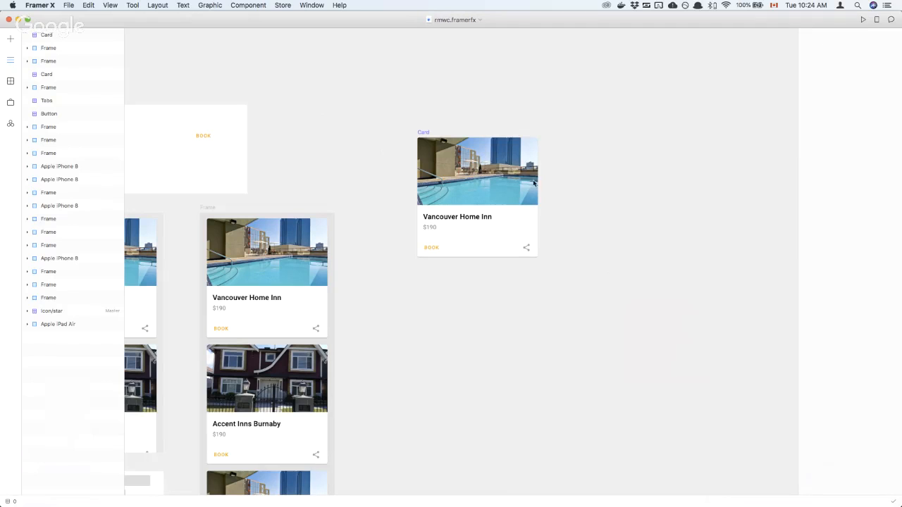
Create a new component named HotelCard from code and open it for editing in the code editor
{"action": "left_click", "coordinate": [458, 171]}
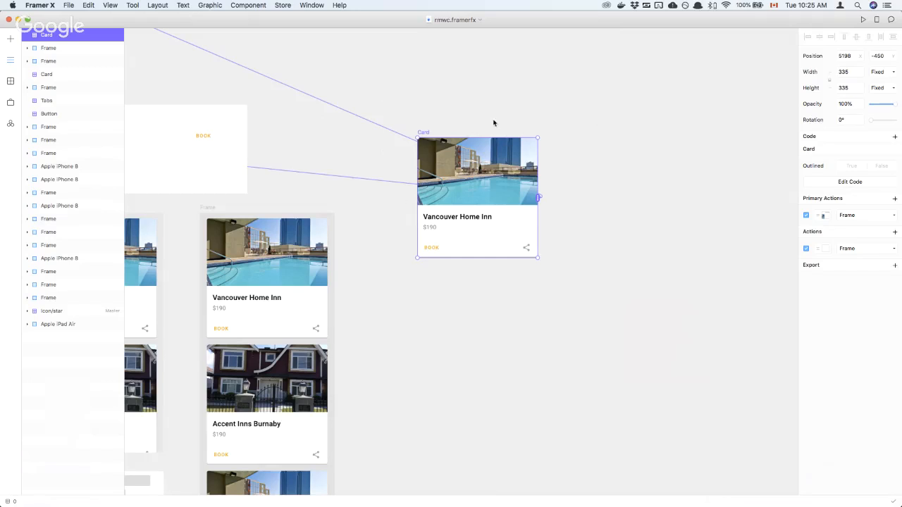
{"action": "left_click", "coordinate": [11, 81]}
{"action": "left_click", "coordinate": [109, 36]}
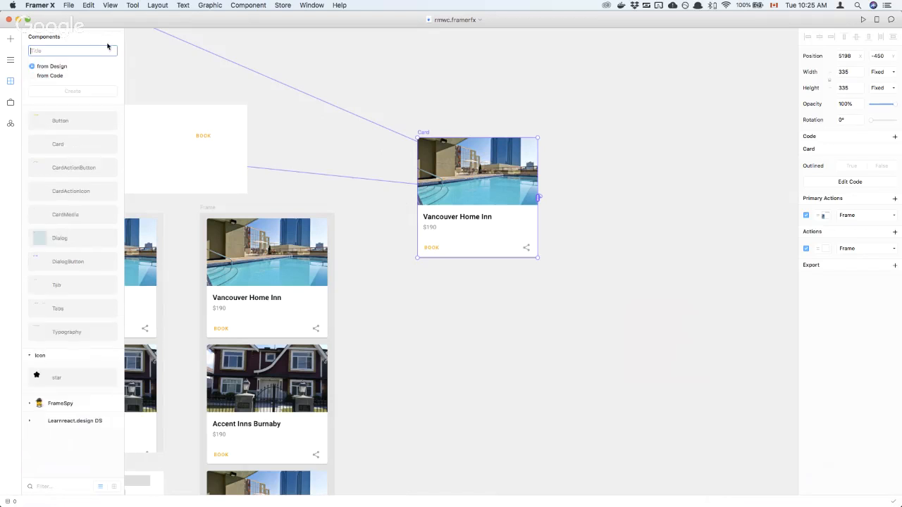
{"action": "left_click", "coordinate": [49, 77]}
{"action": "type", "text": "Hol"}
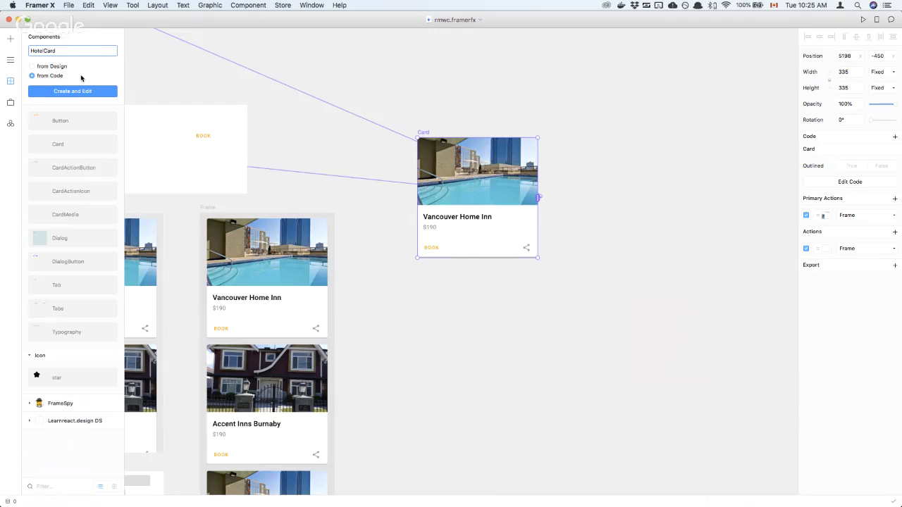
{"action": "left_click", "coordinate": [77, 91]}
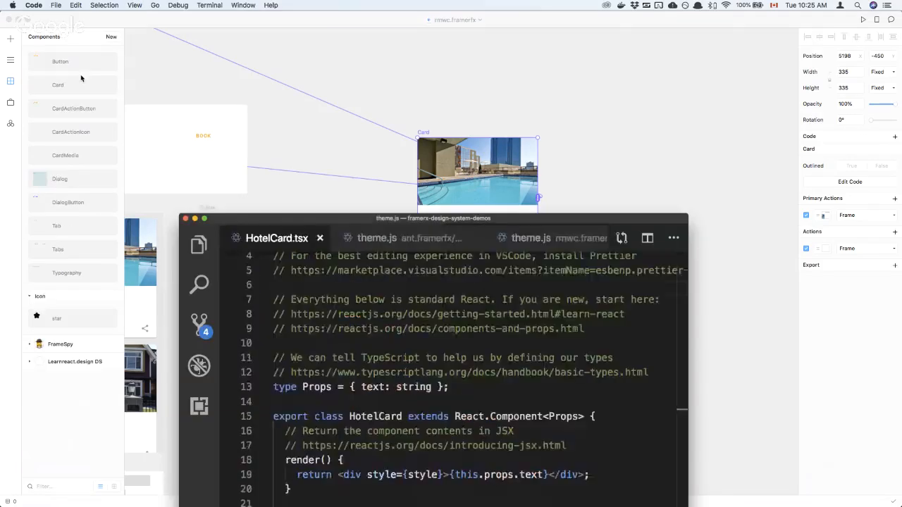
Return to the Framer X canvas and place a ViewJSX component from the Learnreact.design DS tools beside the Vancouver Home Inn card
{"action": "left_click", "coordinate": [377, 22]}
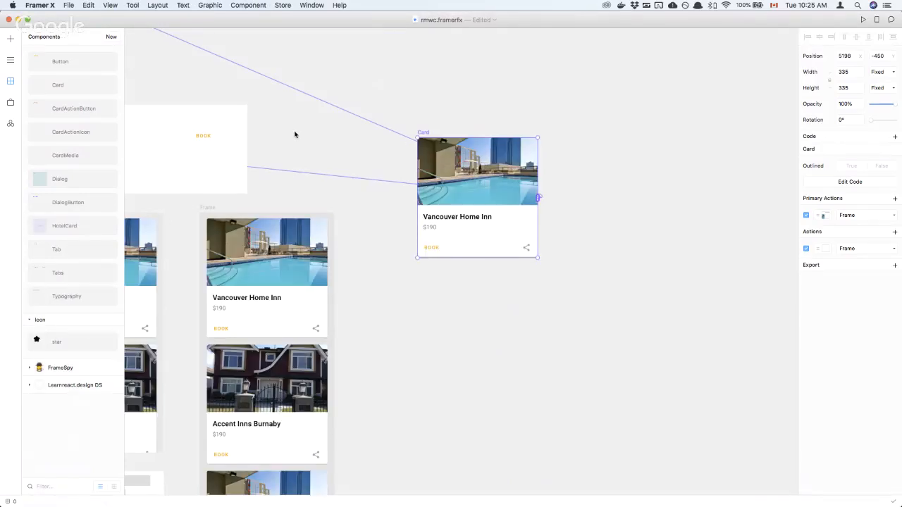
{"action": "left_click", "coordinate": [64, 385]}
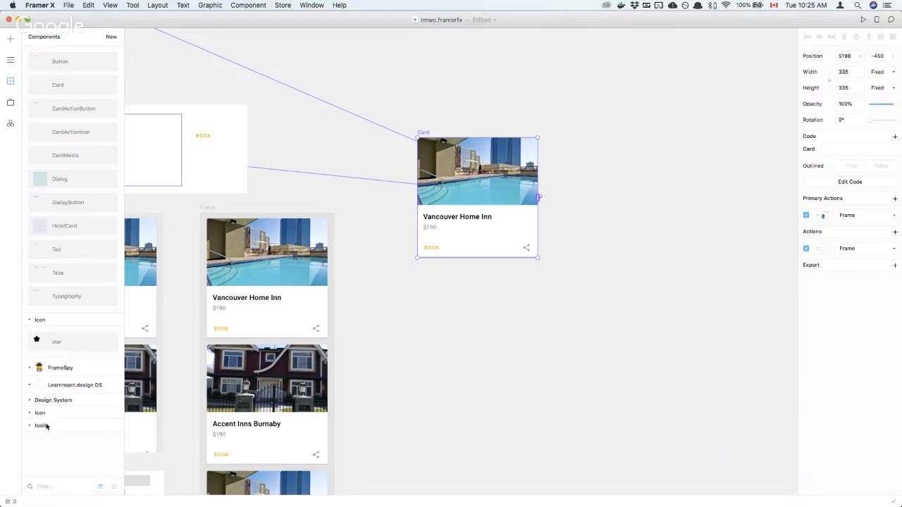
{"action": "left_click", "coordinate": [45, 426]}
{"action": "left_click_drag", "start_coordinate": [45, 450], "coordinate": [368, 131]}
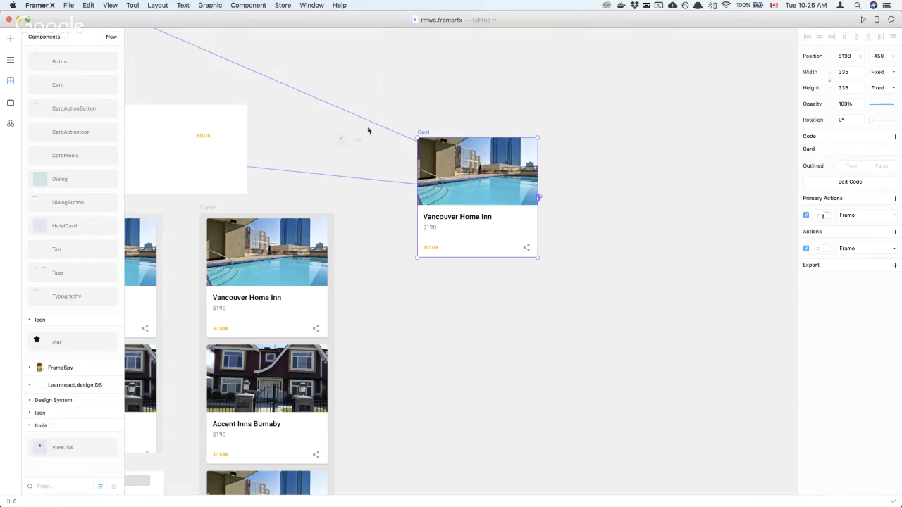
{"action": "left_click_drag", "start_coordinate": [702, 118], "coordinate": [648, 106]}
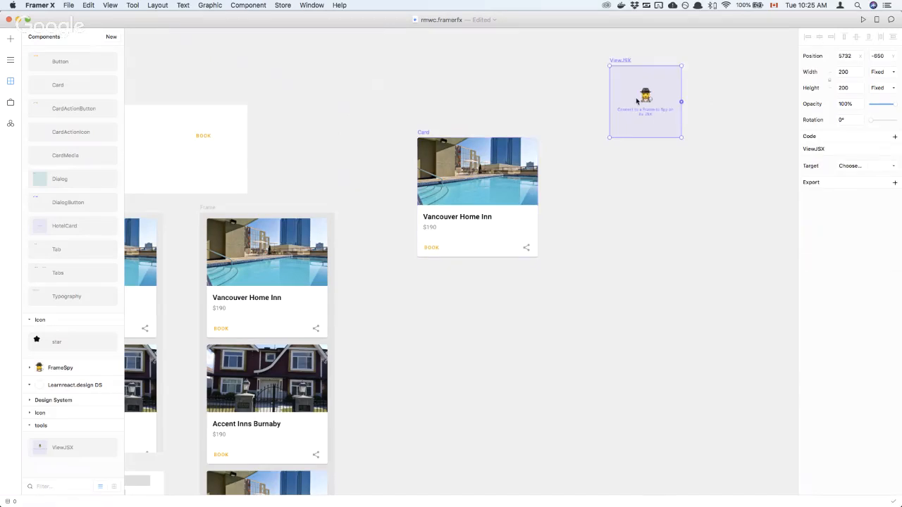
Connect the ViewJSX component to the Vancouver Home Inn card as its target and enlarge it to about 486 by 677
{"action": "left_click_drag", "start_coordinate": [684, 150], "coordinate": [741, 265]}
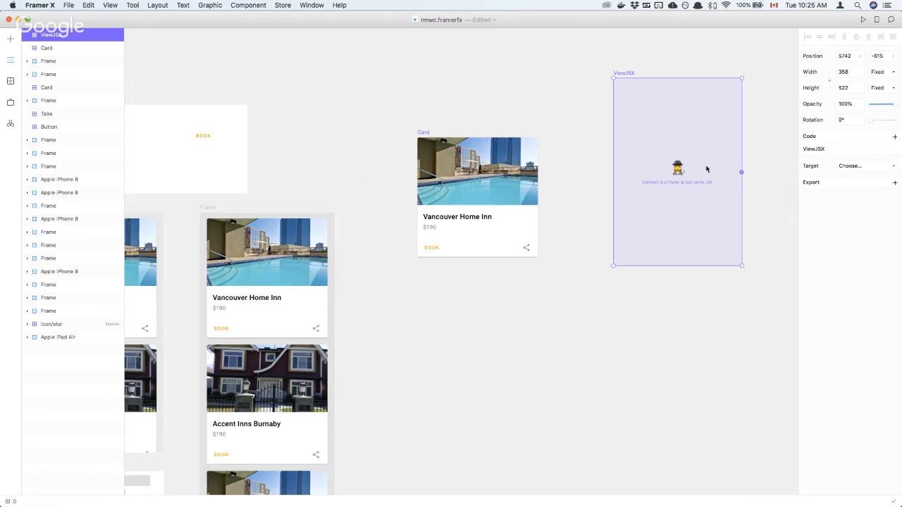
{"action": "left_click_drag", "start_coordinate": [742, 172], "coordinate": [513, 185]}
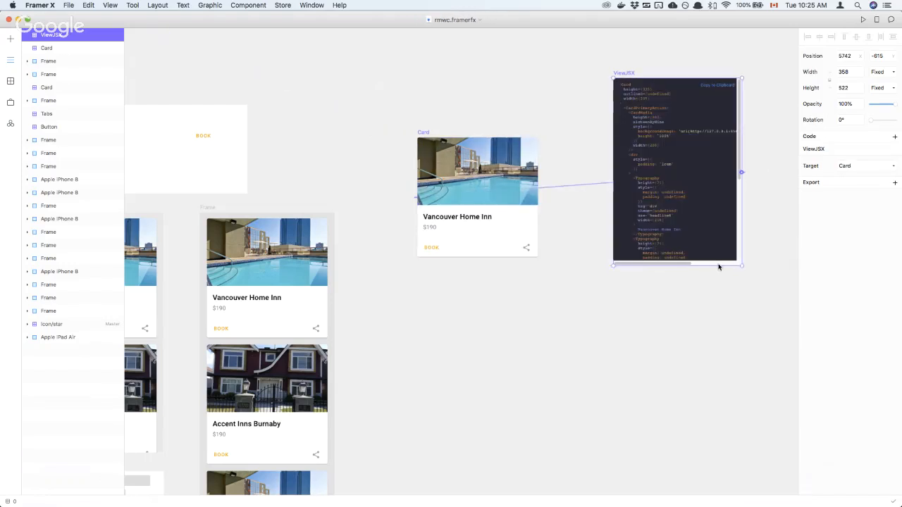
{"action": "left_click_drag", "start_coordinate": [613, 267], "coordinate": [568, 321]}
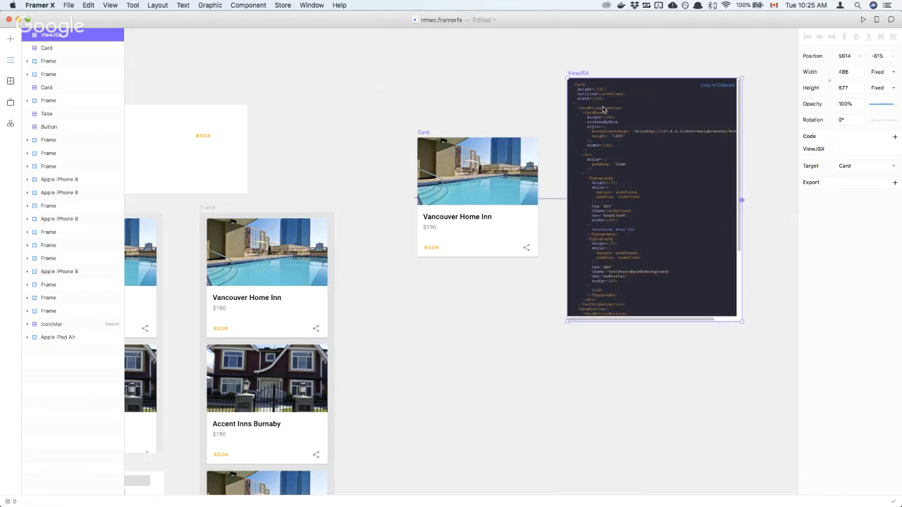
Preview the ViewJSX component in an enlarged window, copy the card's JSX to the clipboard, and return to the canvas
{"action": "key", "text": "super+p"}
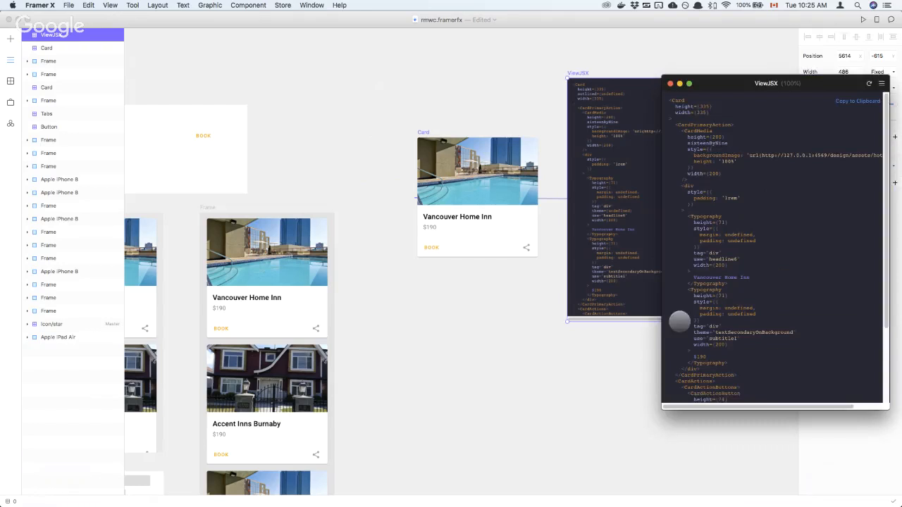
{"action": "left_click_drag", "start_coordinate": [655, 405], "coordinate": [567, 495]}
{"action": "left_click_drag", "start_coordinate": [664, 85], "coordinate": [610, 53]}
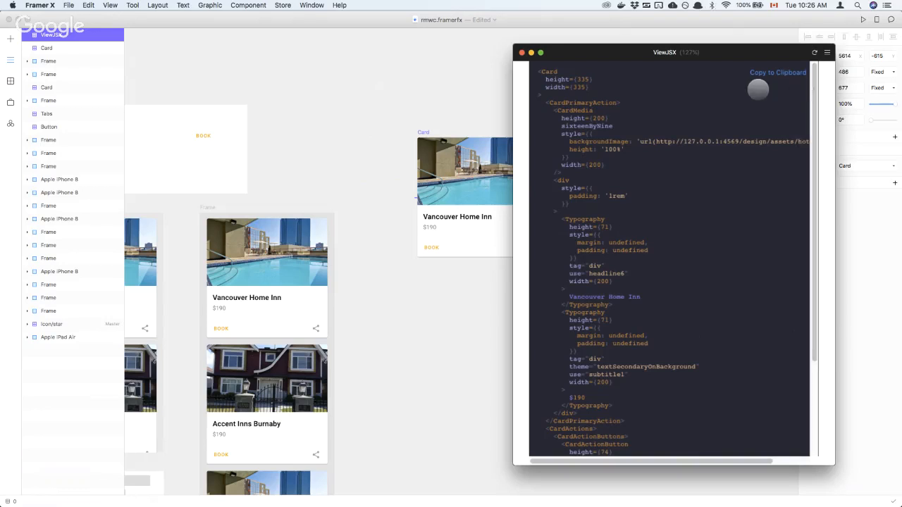
{"action": "left_click", "coordinate": [766, 74]}
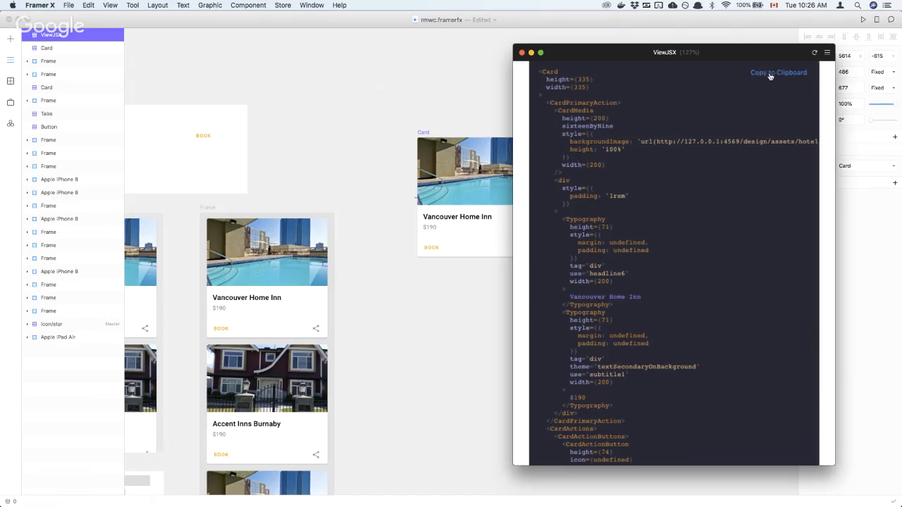
{"action": "left_click", "coordinate": [584, 21]}
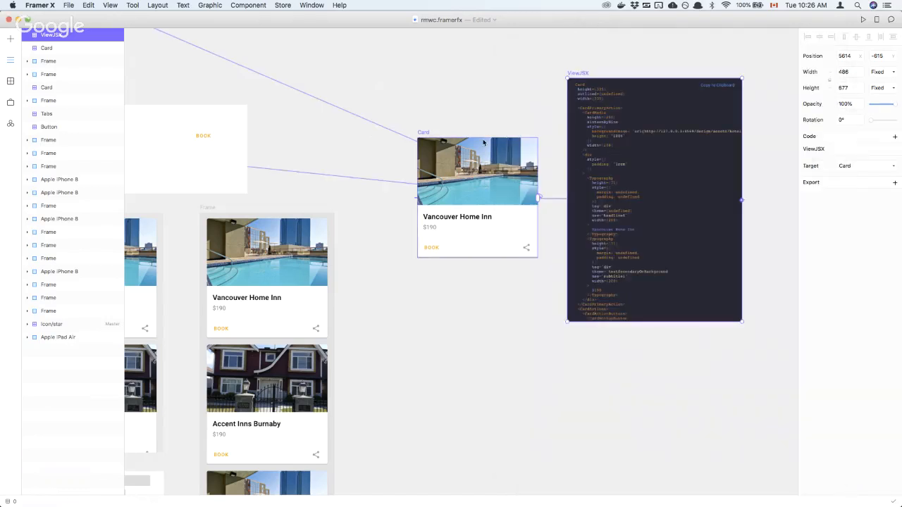
Switch to the code editor and replace the div returned by HotelCard's render method with the copied Card JSX
{"action": "key", "text": "super+Tab"}
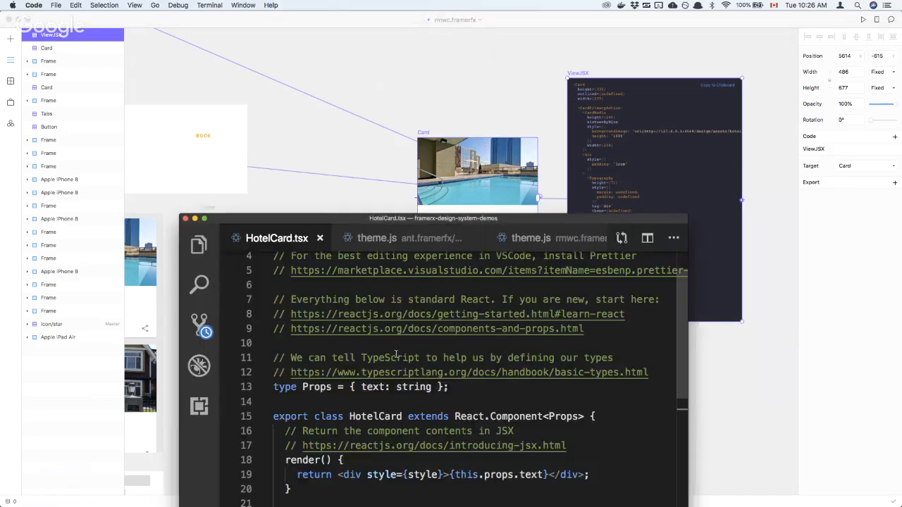
{"action": "left_click_drag", "start_coordinate": [350, 217], "coordinate": [364, 150]}
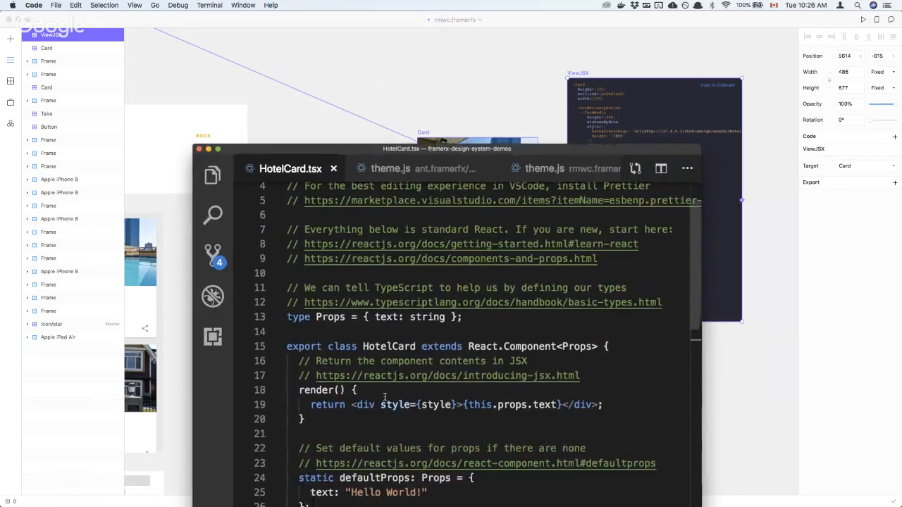
{"action": "scroll", "coordinate": [384, 397], "scroll_direction": "down", "scroll_amount": 7}
{"action": "scroll", "coordinate": [384, 397], "scroll_direction": "up", "scroll_amount": 3}
{"action": "scroll", "coordinate": [384, 397], "scroll_direction": "up", "scroll_amount": 3}
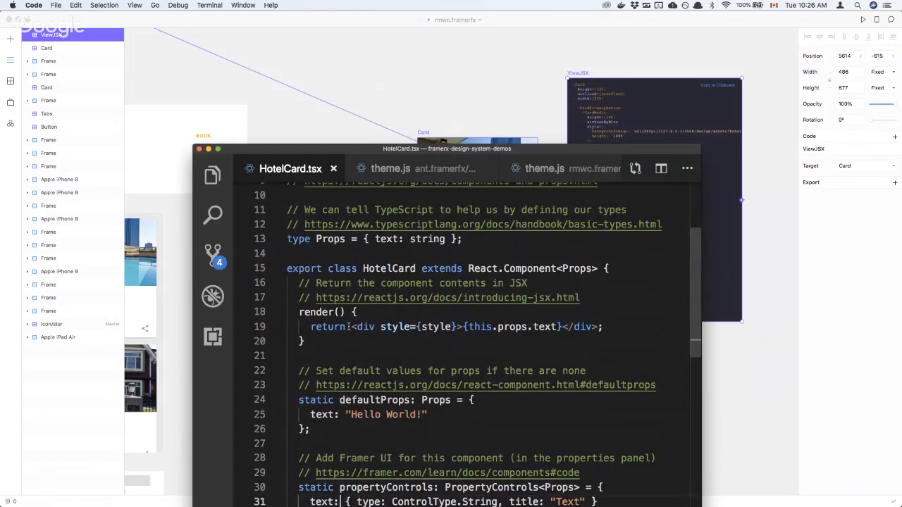
{"action": "left_click", "coordinate": [348, 326]}
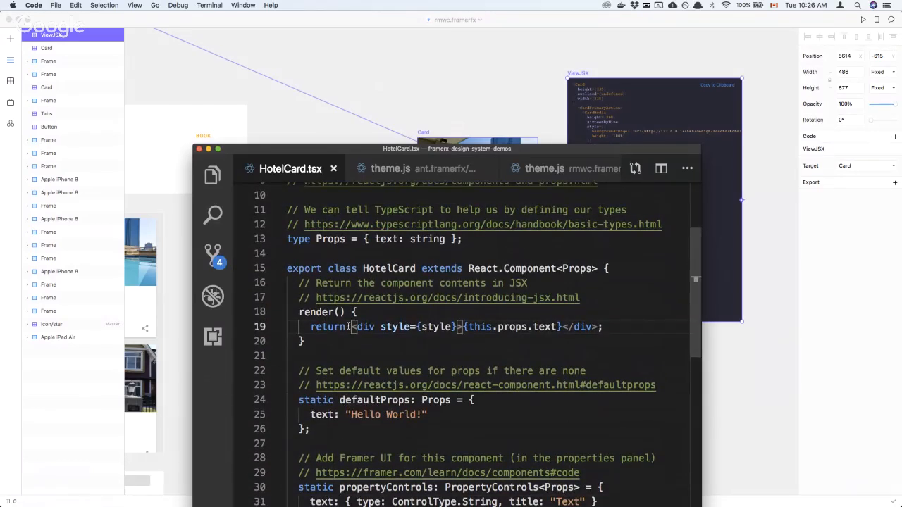
{"action": "key", "text": "ctrl+shift+super+Right"}
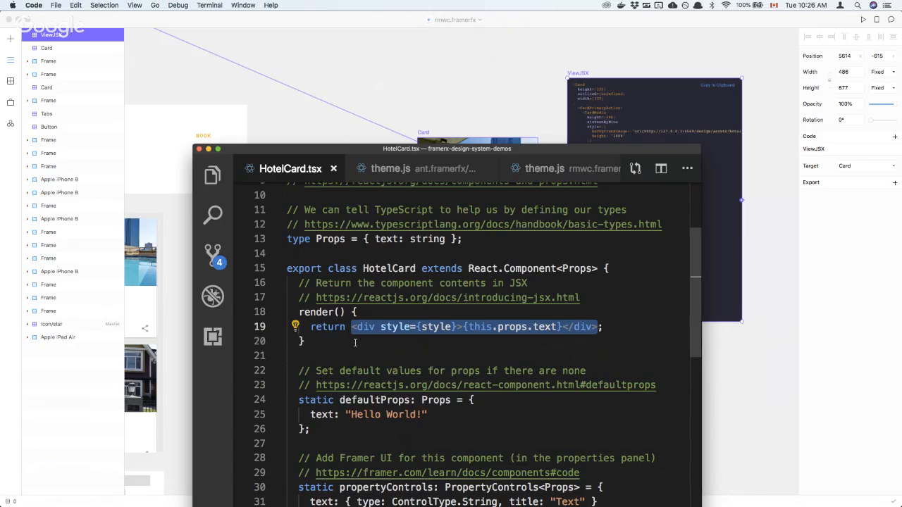
{"action": "key", "text": "super+v"}
Add all missing imports for the pasted JSX components in HotelCard.tsx and save the file
{"action": "scroll", "coordinate": [442, 320], "scroll_direction": "up", "scroll_amount": 15}
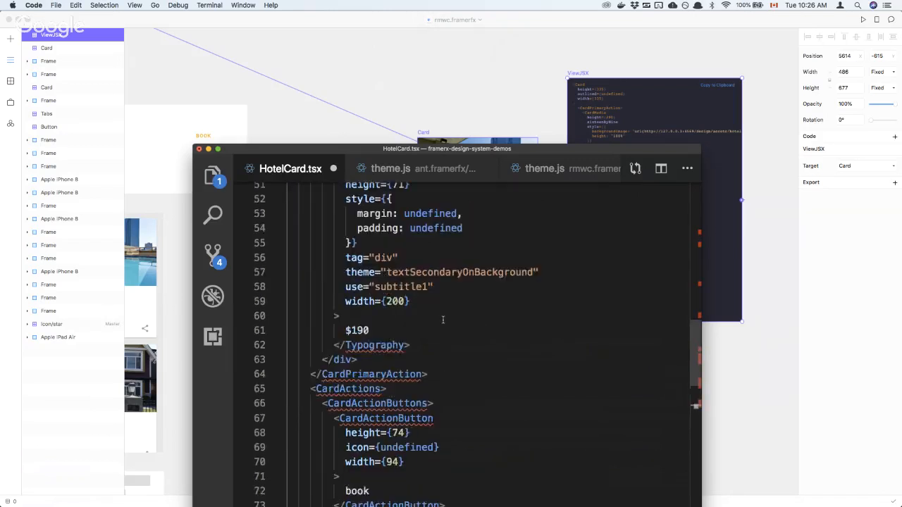
{"action": "left_click", "coordinate": [410, 329]}
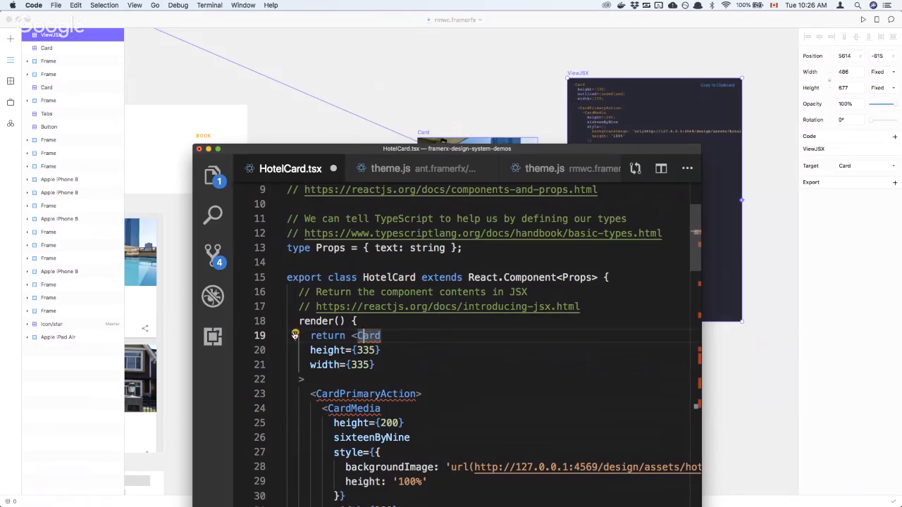
{"action": "left_click", "coordinate": [295, 335]}
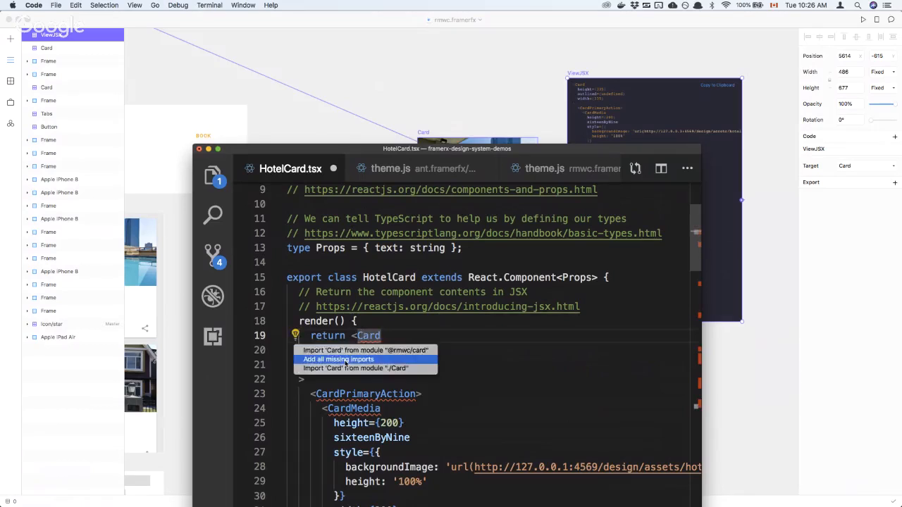
{"action": "left_click", "coordinate": [345, 360]}
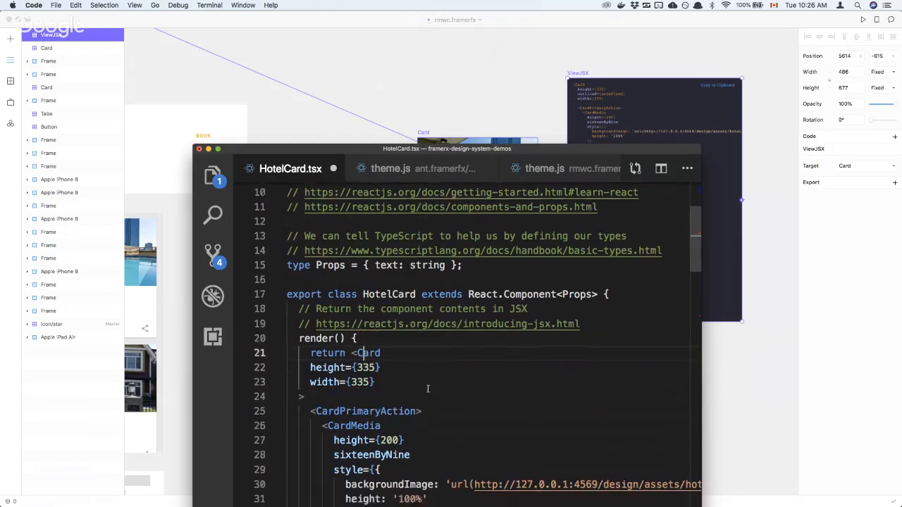
{"action": "scroll", "coordinate": [428, 388], "scroll_direction": "down", "scroll_amount": 5}
{"action": "key", "text": "cmd+s"}
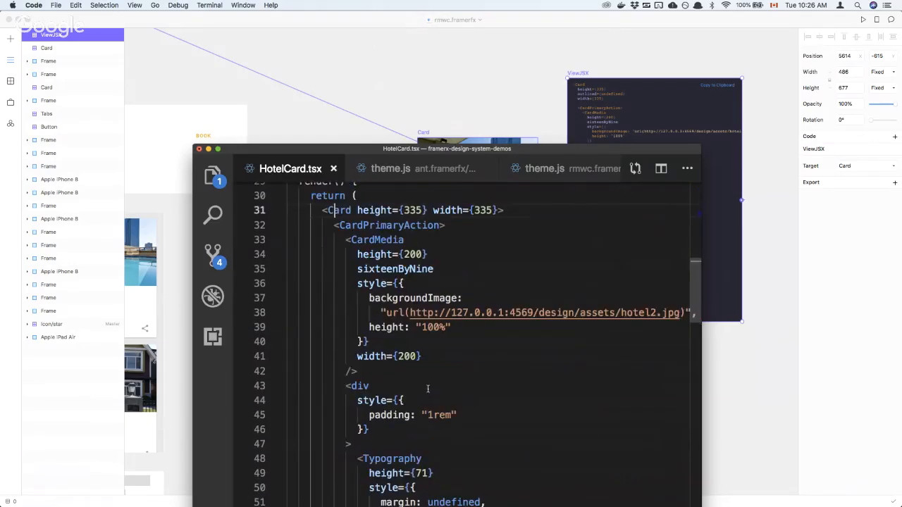
{"action": "scroll", "coordinate": [428, 389], "scroll_direction": "down", "scroll_amount": 4}
{"action": "scroll", "coordinate": [427, 388], "scroll_direction": "up", "scroll_amount": 4}
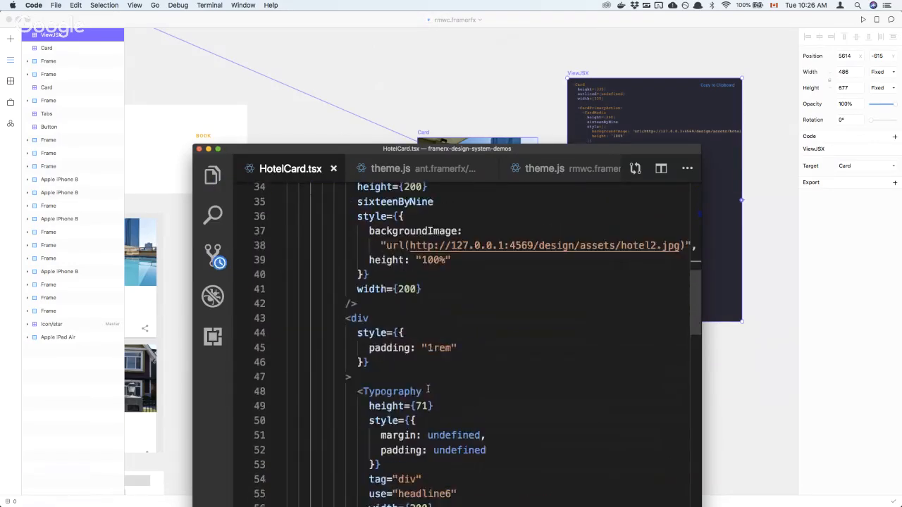
Return to the Framer X canvas and place a HotelCard component below the Card at about 5084, -8
{"action": "left_click", "coordinate": [383, 106]}
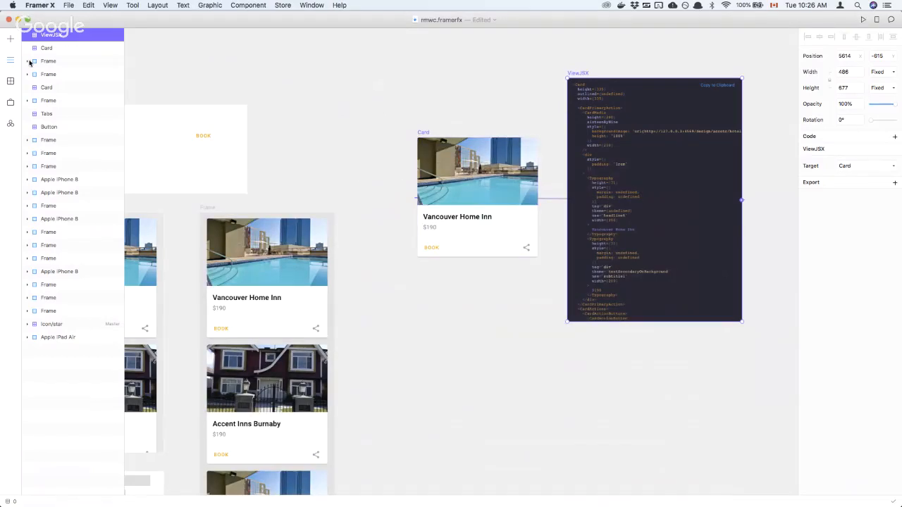
{"action": "left_click", "coordinate": [11, 81]}
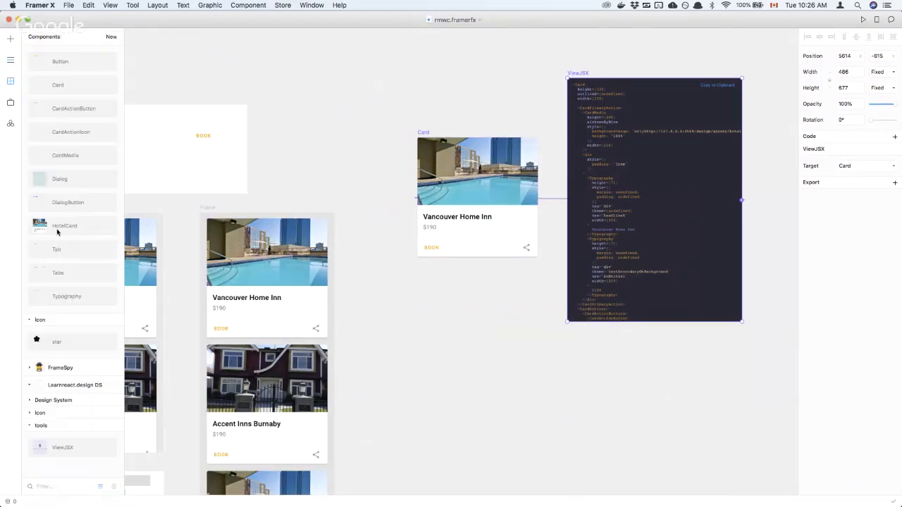
{"action": "left_click_drag", "start_coordinate": [56, 232], "coordinate": [578, 367]}
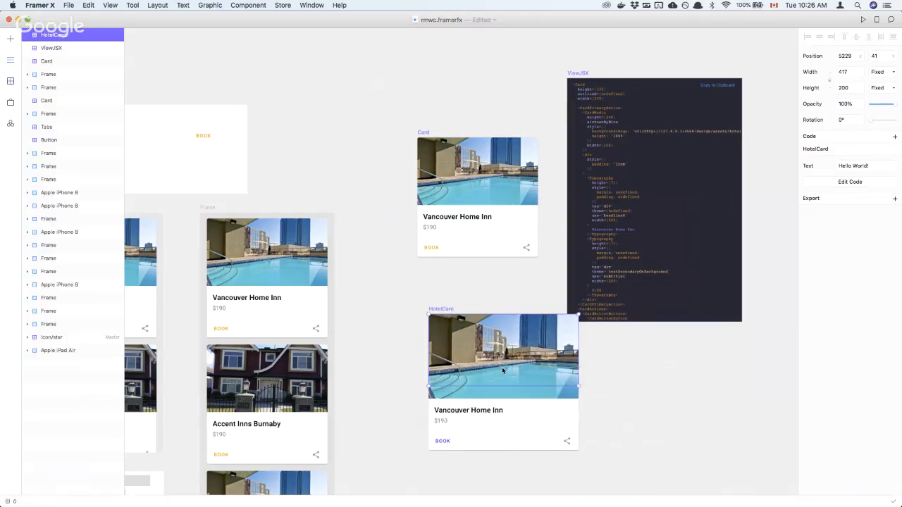
{"action": "left_click_drag", "start_coordinate": [502, 368], "coordinate": [450, 350]}
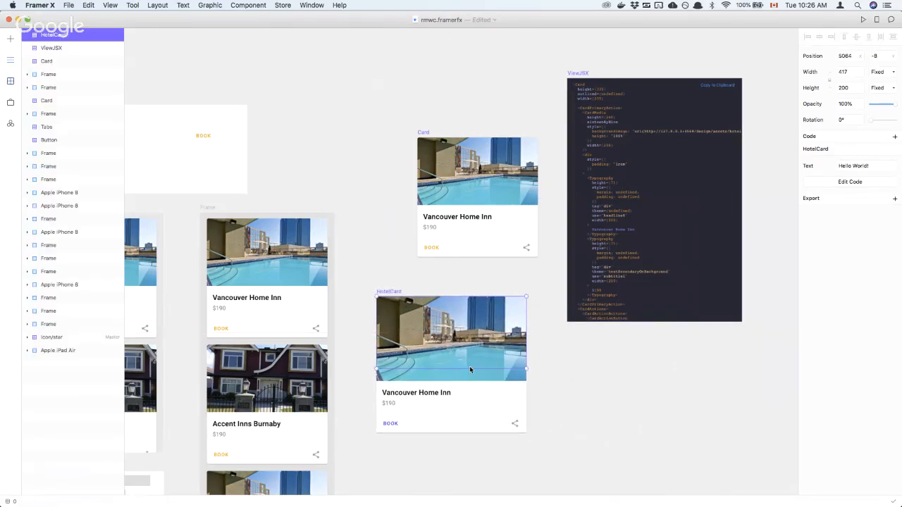
{"action": "left_click", "coordinate": [537, 385]}
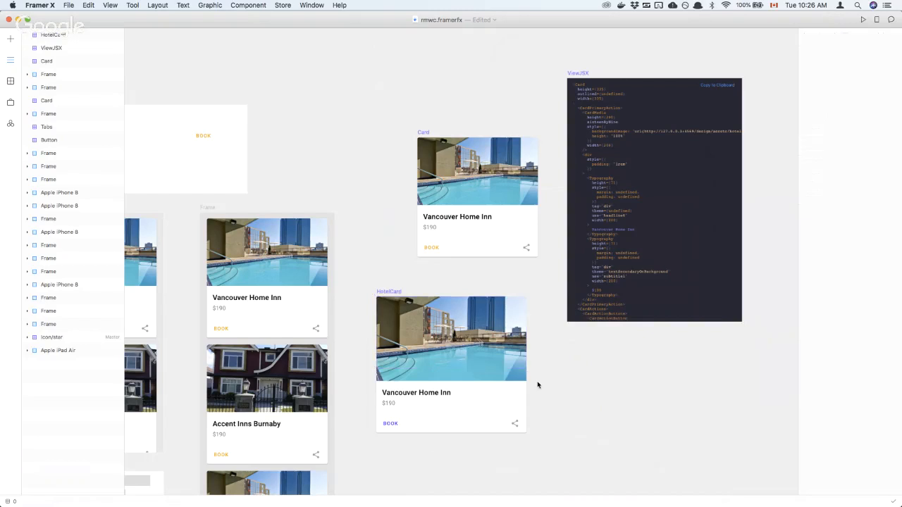
Compare the properties of the original Card and the HotelCard, and move the HotelCard to about 5128, -38
{"action": "left_click", "coordinate": [382, 329]}
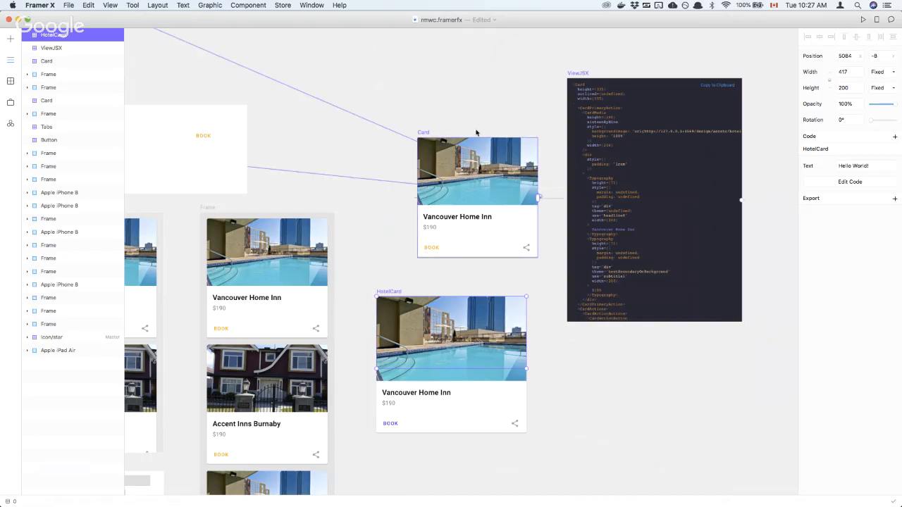
{"action": "left_click", "coordinate": [464, 171]}
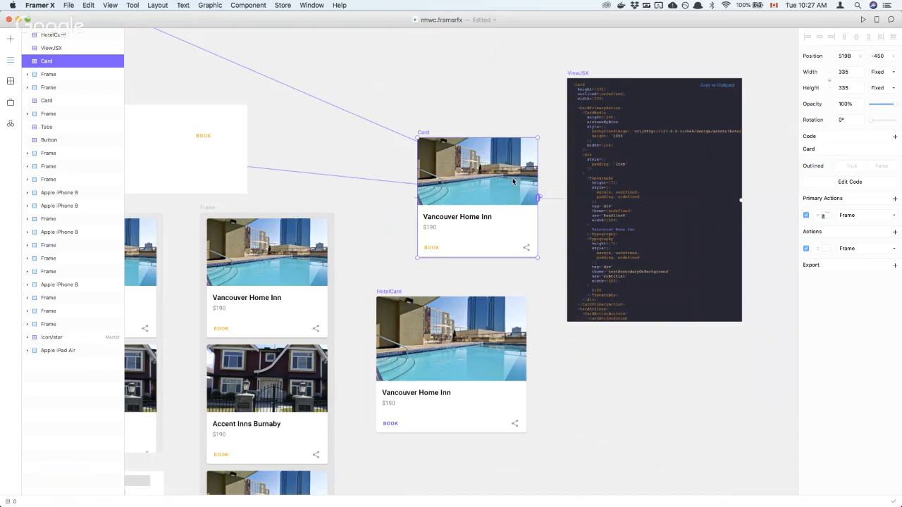
{"action": "left_click", "coordinate": [581, 176]}
{"action": "left_click", "coordinate": [444, 326]}
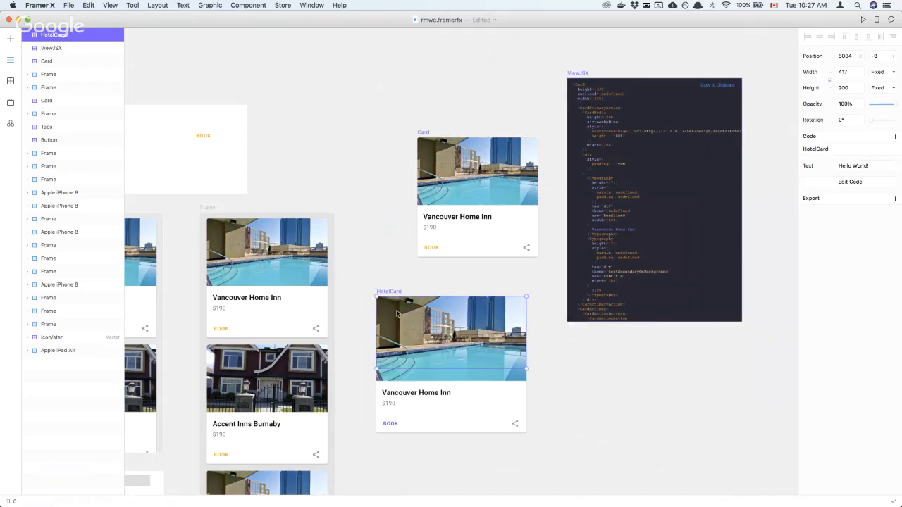
{"action": "left_click_drag", "start_coordinate": [397, 314], "coordinate": [413, 304]}
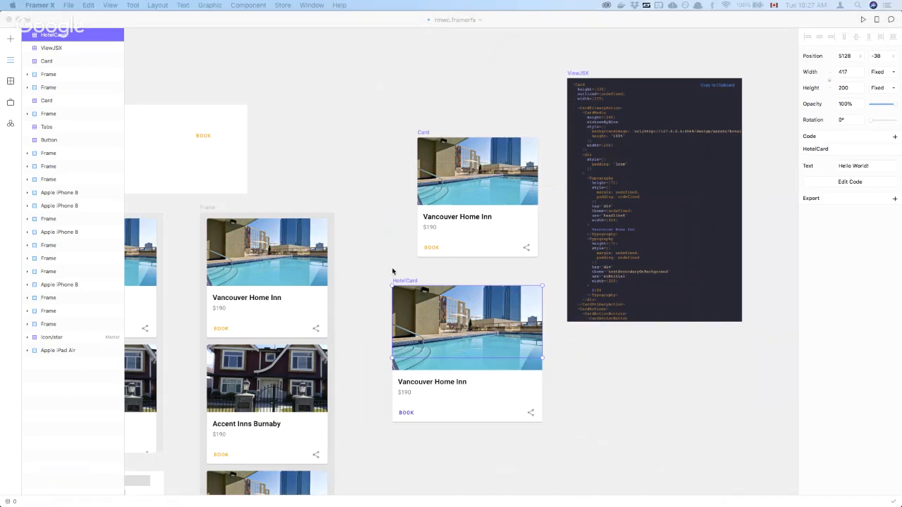
Apply the Tabs code override from the App file to the Tabs component in the Apple iPhone 8 hotel screen
{"action": "scroll", "coordinate": [392, 272], "scroll_direction": "left", "scroll_amount": 10}
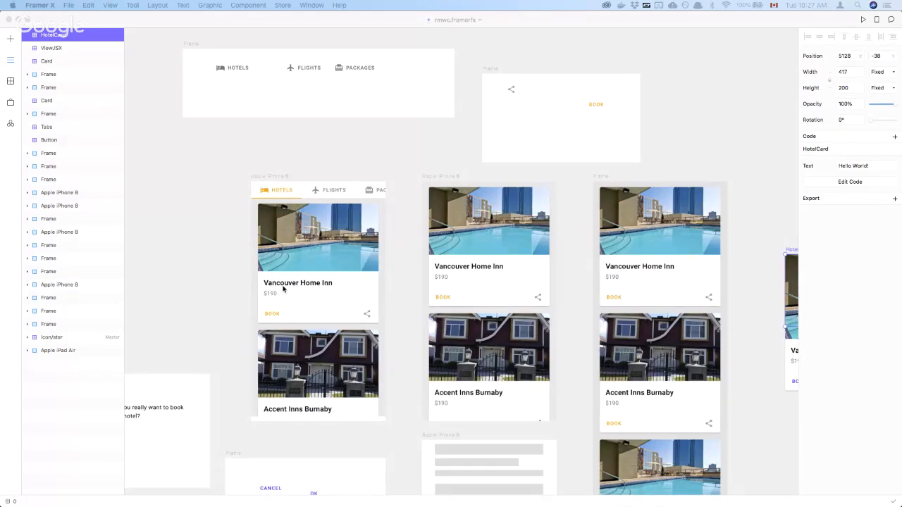
{"action": "left_click", "coordinate": [266, 181]}
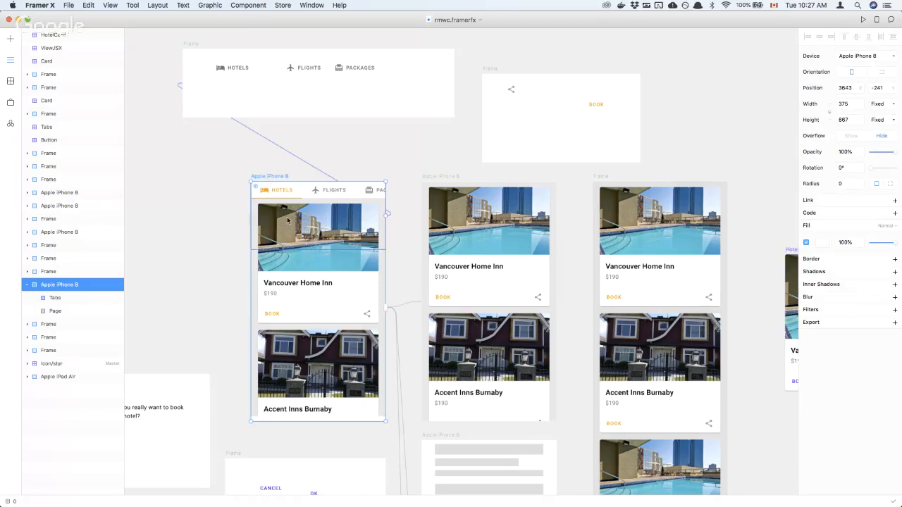
{"action": "left_click", "coordinate": [318, 193]}
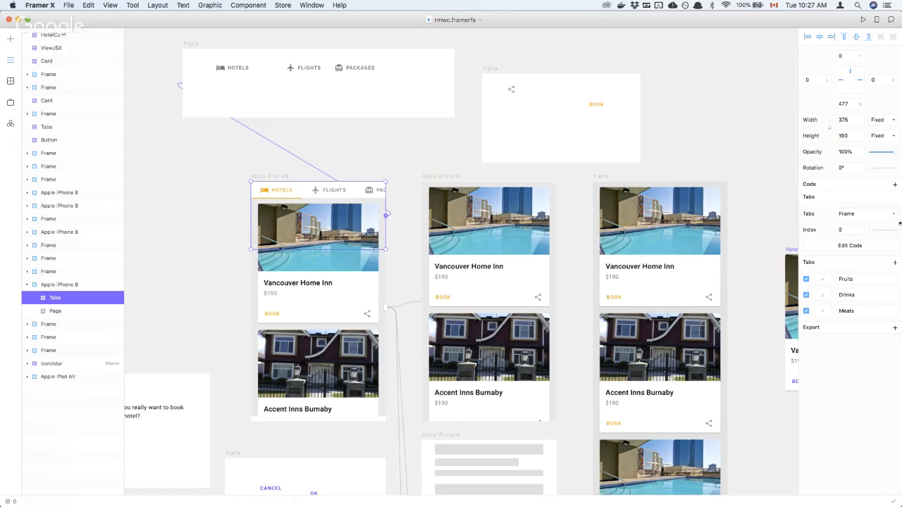
{"action": "left_click", "coordinate": [895, 186]}
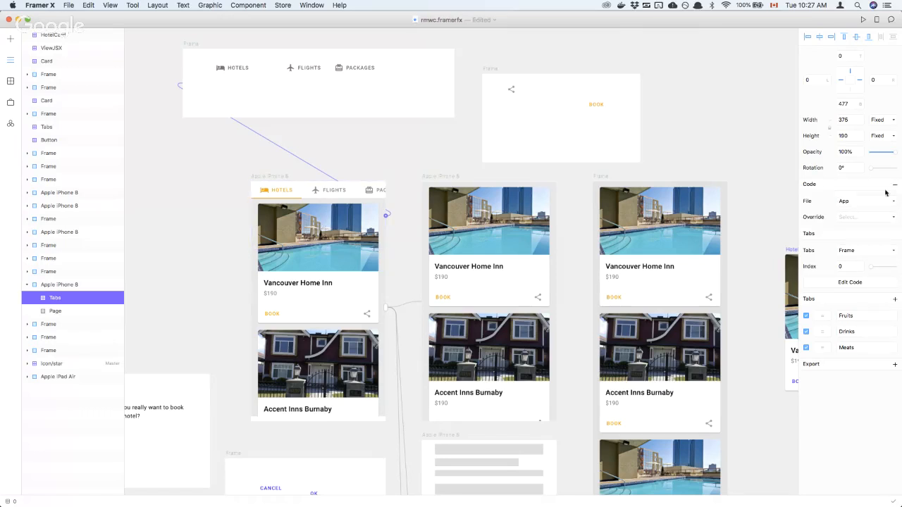
{"action": "left_click", "coordinate": [860, 218]}
{"action": "left_click", "coordinate": [855, 226]}
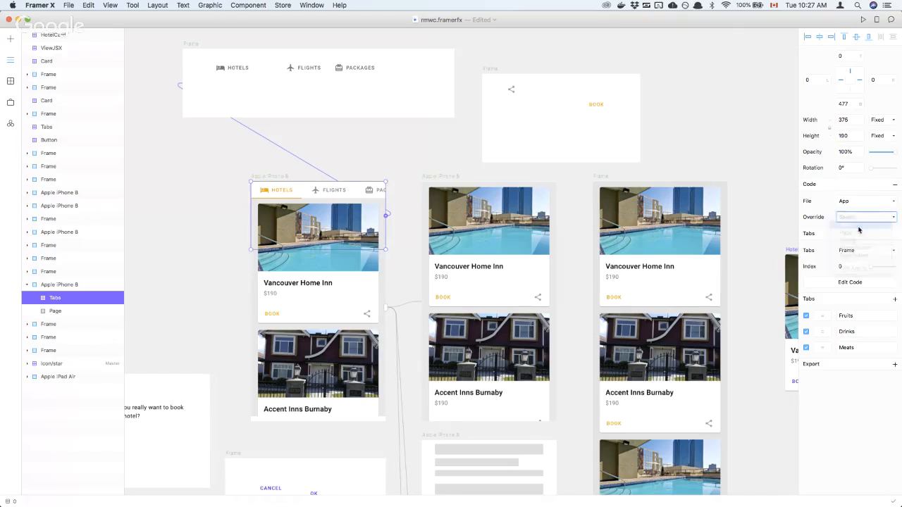
Examine the Page component's connected content screens, the Scroll component linked to the hotel list frame, and the override on Tabs
{"action": "left_click", "coordinate": [312, 304]}
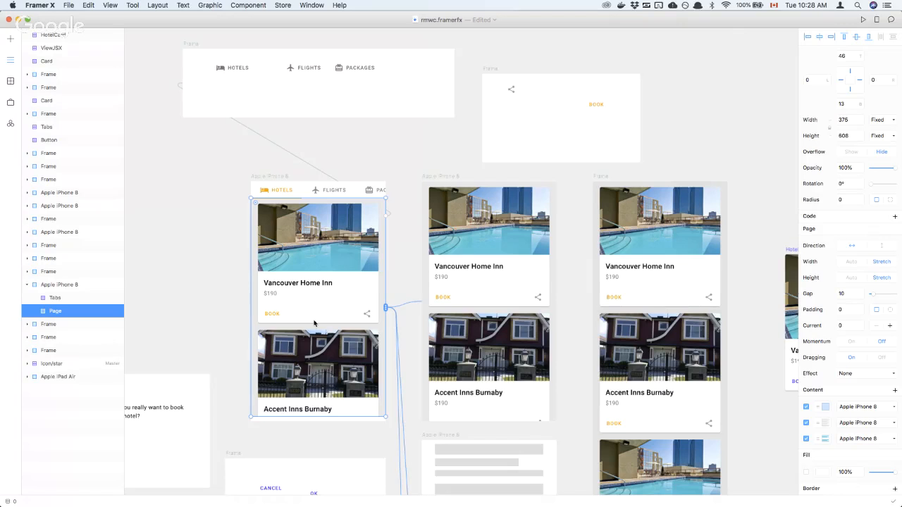
{"action": "left_click", "coordinate": [11, 40]}
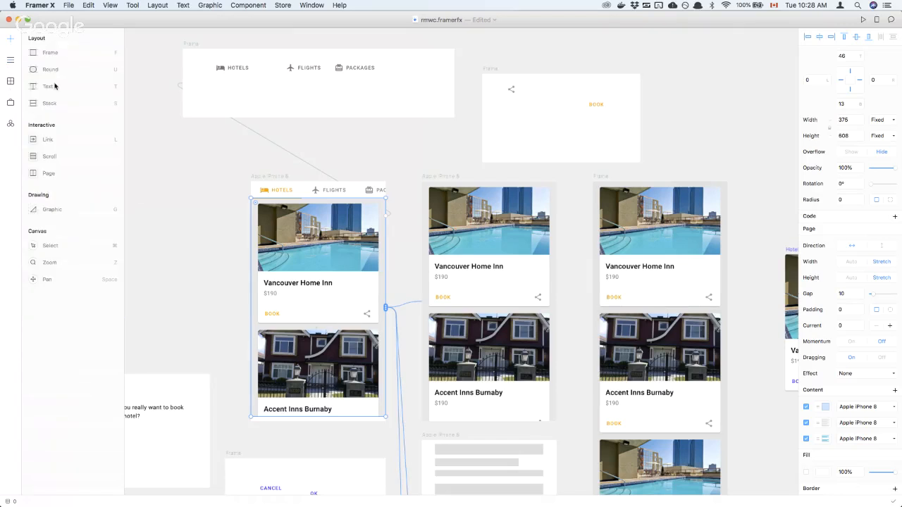
{"action": "left_click", "coordinate": [9, 62]}
{"action": "scroll", "coordinate": [338, 348], "scroll_direction": "down", "scroll_amount": 5}
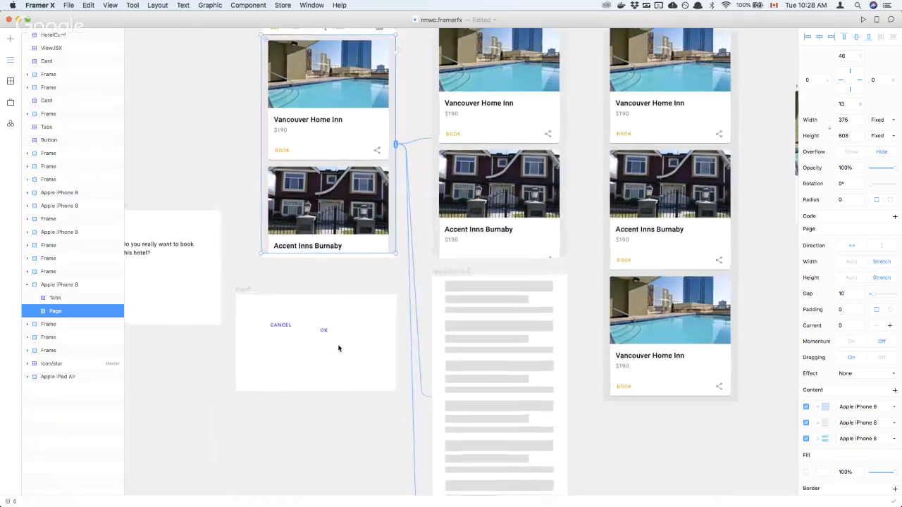
{"action": "scroll", "coordinate": [427, 348], "scroll_direction": "down", "scroll_amount": 6}
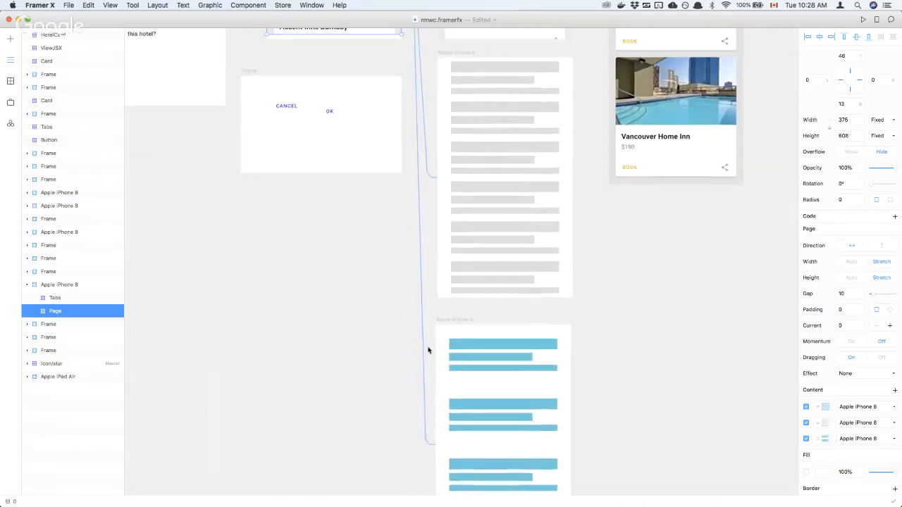
{"action": "scroll", "coordinate": [427, 348], "scroll_direction": "up", "scroll_amount": 9}
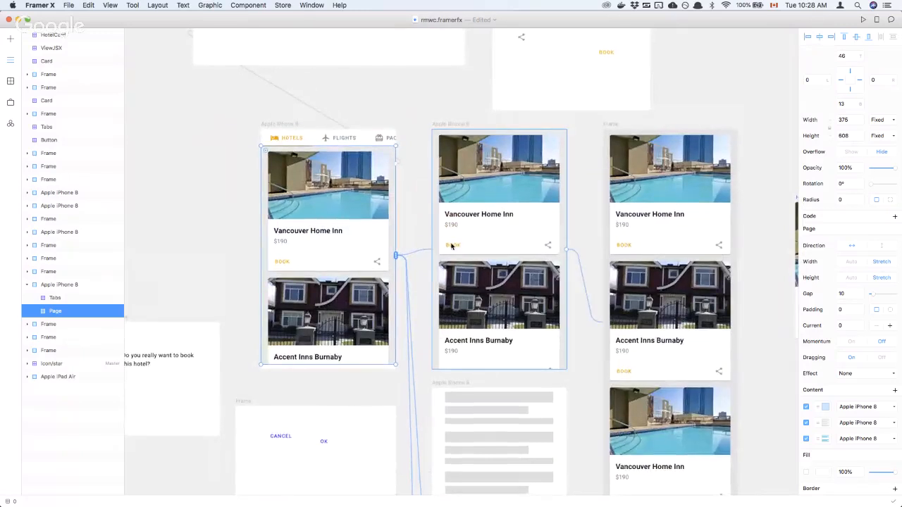
{"action": "left_click", "coordinate": [483, 270]}
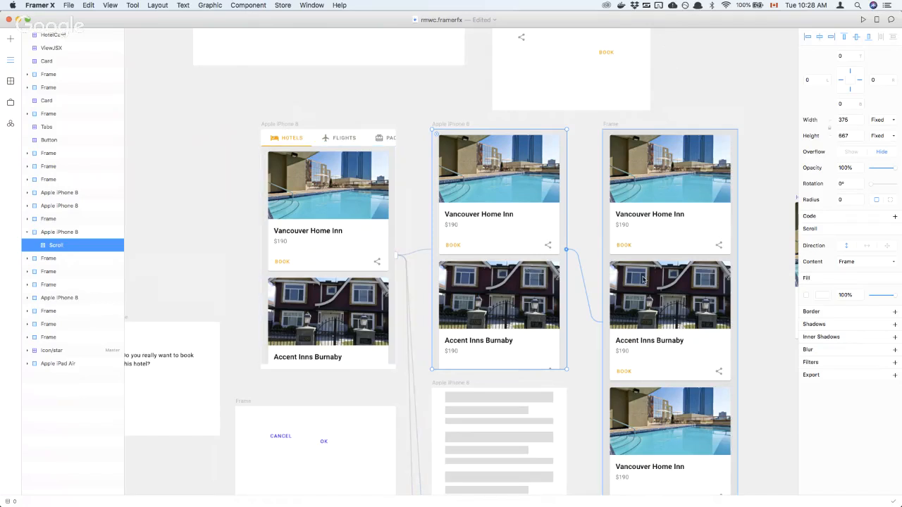
{"action": "scroll", "coordinate": [643, 280], "scroll_direction": "down", "scroll_amount": 3}
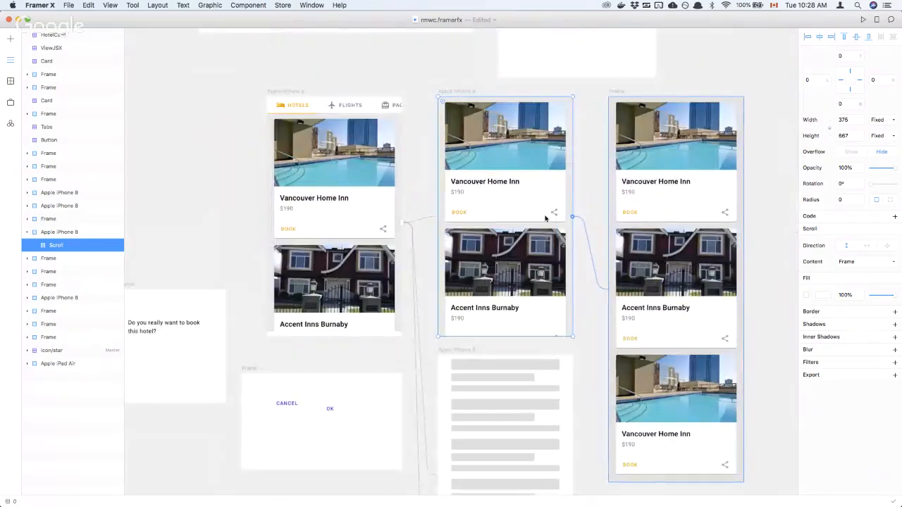
{"action": "left_click", "coordinate": [363, 200]}
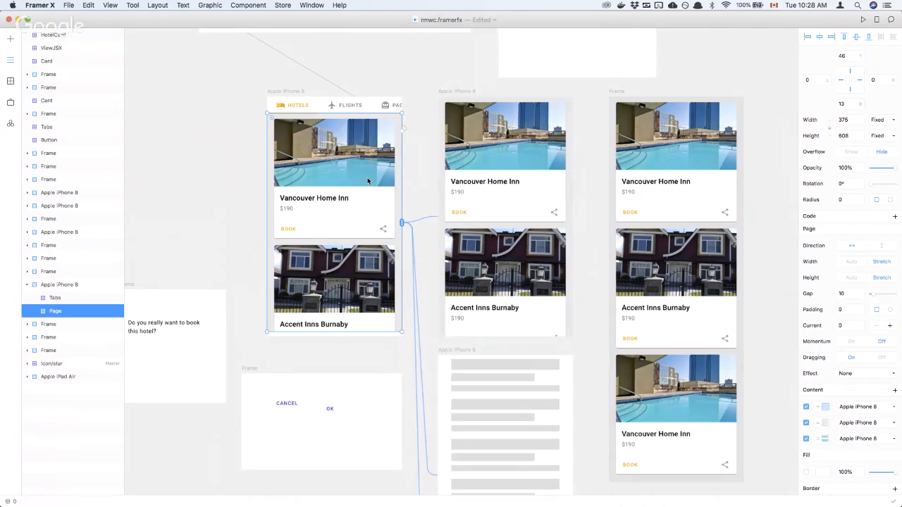
{"action": "left_click", "coordinate": [340, 106]}
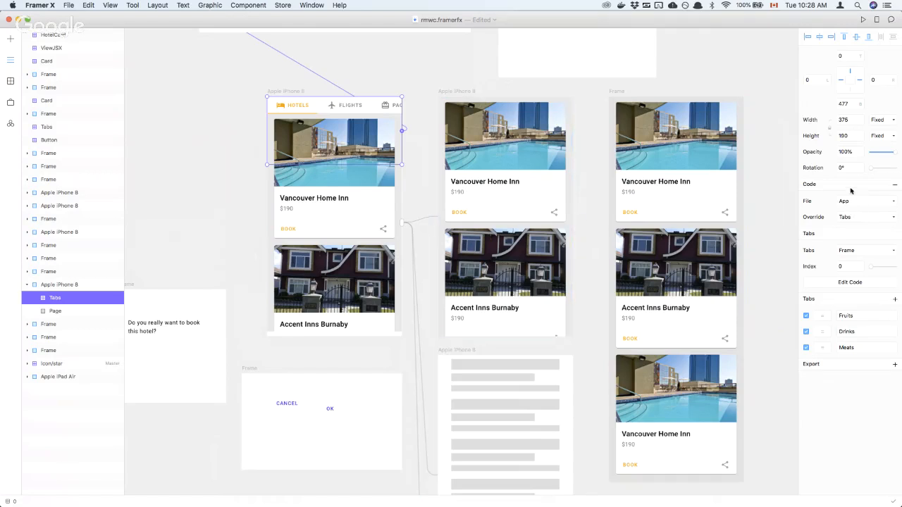
Apply the Page code override from the App file to the Page component below the tabs
{"action": "left_click", "coordinate": [288, 193]}
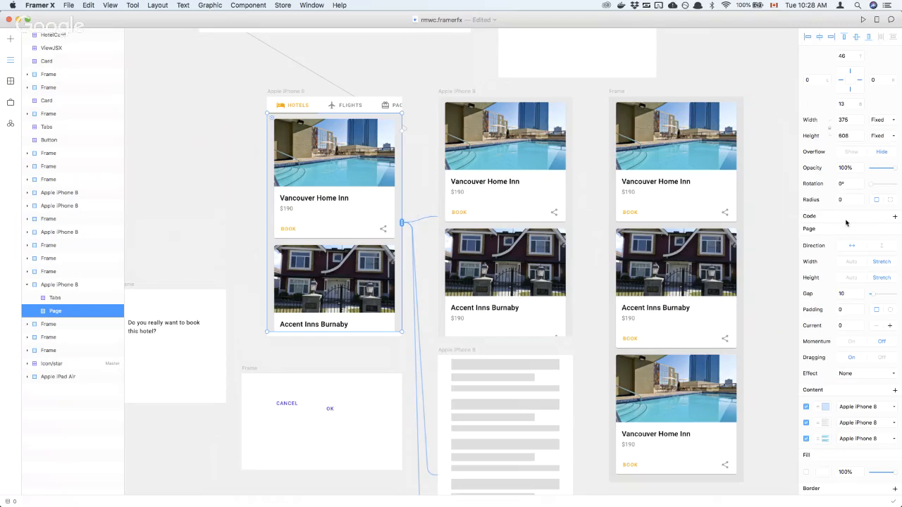
{"action": "left_click", "coordinate": [897, 219]}
{"action": "left_click", "coordinate": [864, 248]}
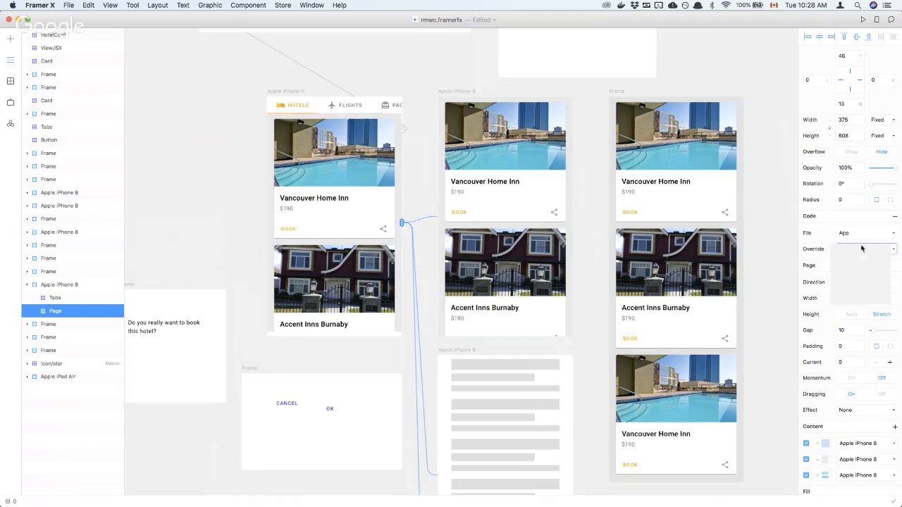
{"action": "left_click", "coordinate": [858, 265]}
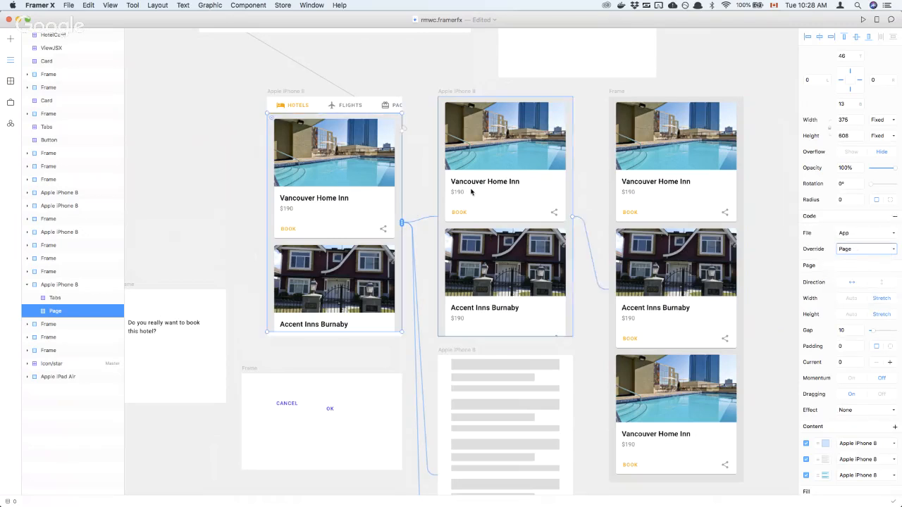
Preview the Apple iPhone 8 screen and switch through the Flights, Packages and Hotels tabs to test page changes
{"action": "left_click", "coordinate": [334, 125]}
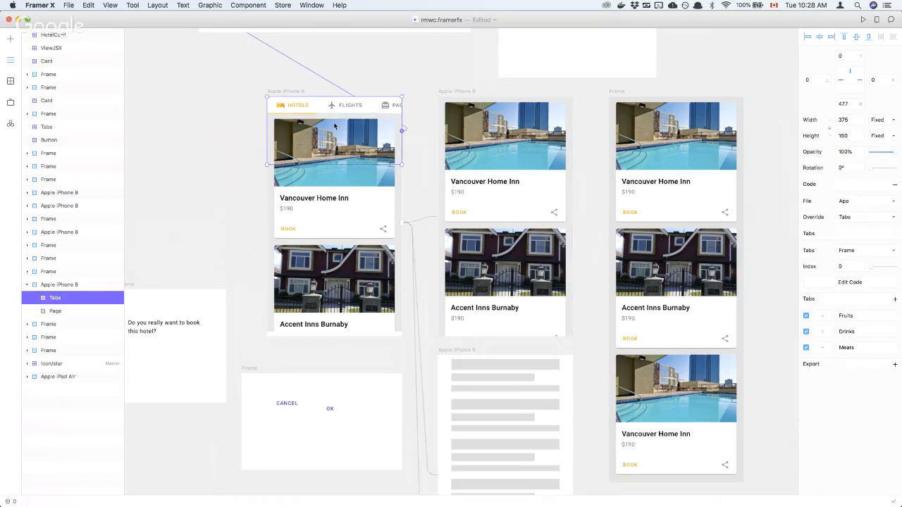
{"action": "key", "text": "super+p"}
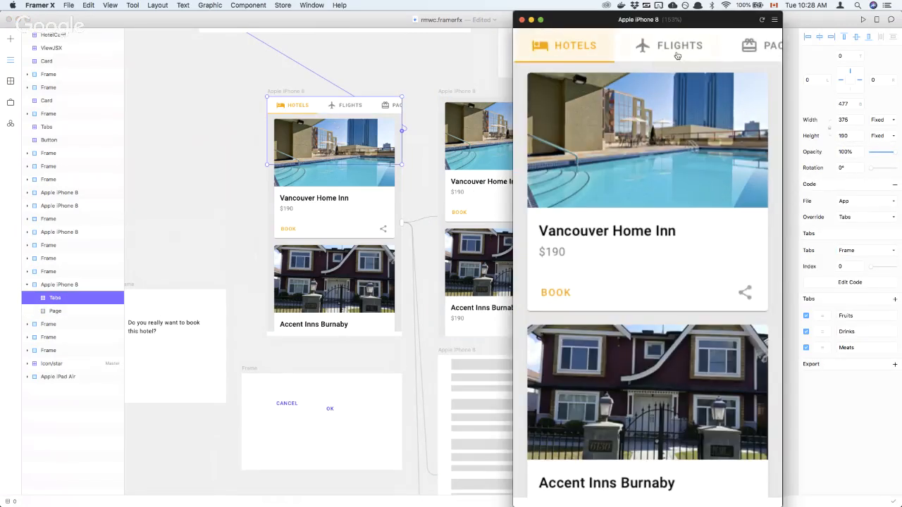
{"action": "left_click", "coordinate": [677, 56]}
{"action": "left_click", "coordinate": [741, 52]}
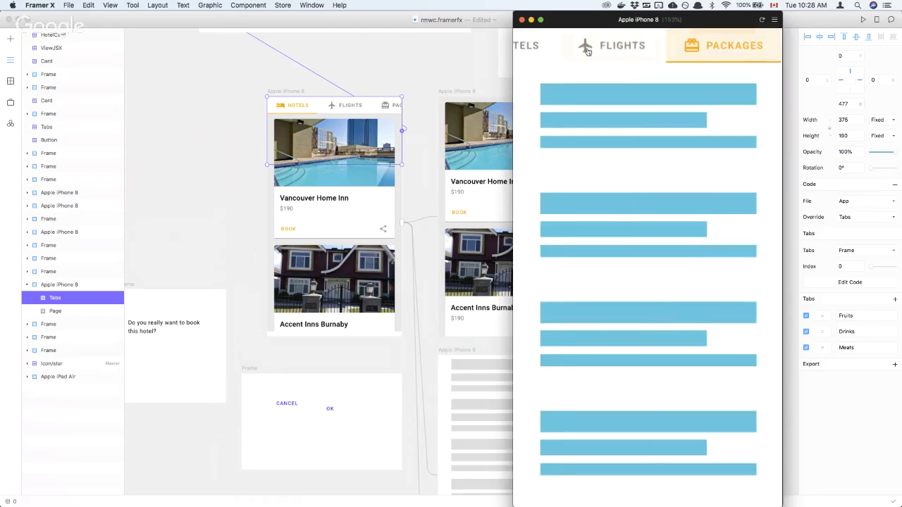
{"action": "left_click", "coordinate": [543, 49]}
Swipe through the pages in the preview to test the tab sync, return to Hotels and close the preview
{"action": "left_click_drag", "start_coordinate": [685, 238], "coordinate": [510, 251]}
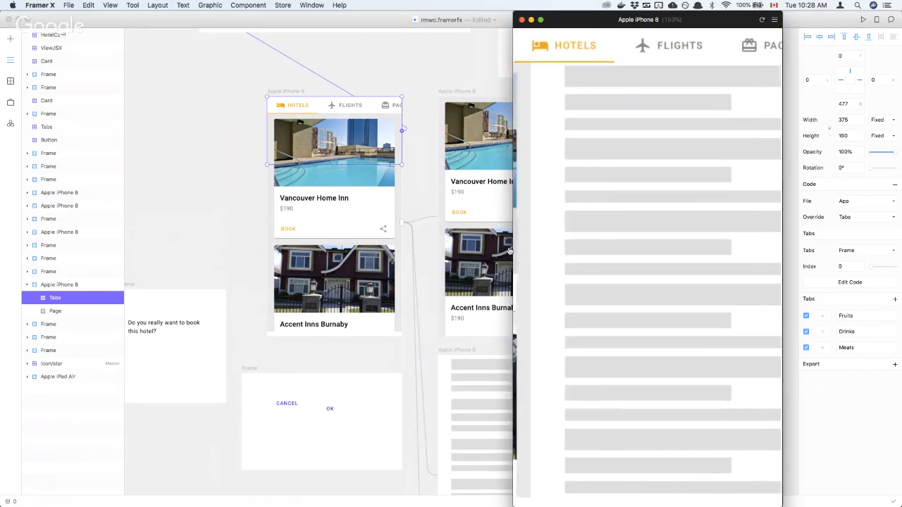
{"action": "left_click_drag", "start_coordinate": [640, 237], "coordinate": [557, 252]}
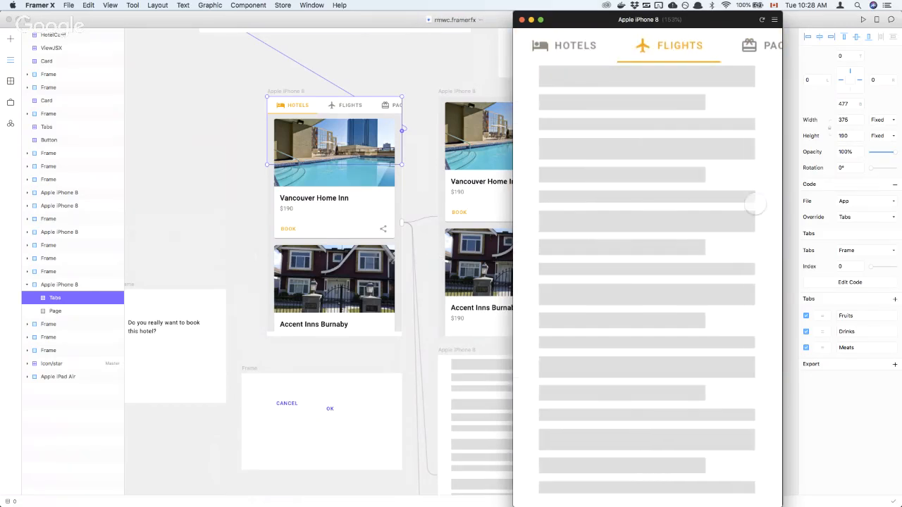
{"action": "left_click_drag", "start_coordinate": [755, 205], "coordinate": [554, 216]}
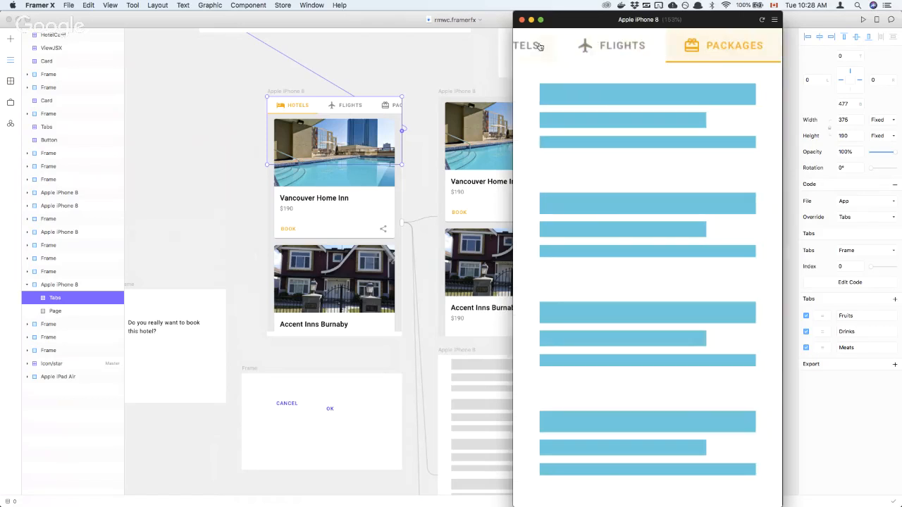
{"action": "left_click", "coordinate": [539, 46]}
{"action": "left_click", "coordinate": [319, 196]}
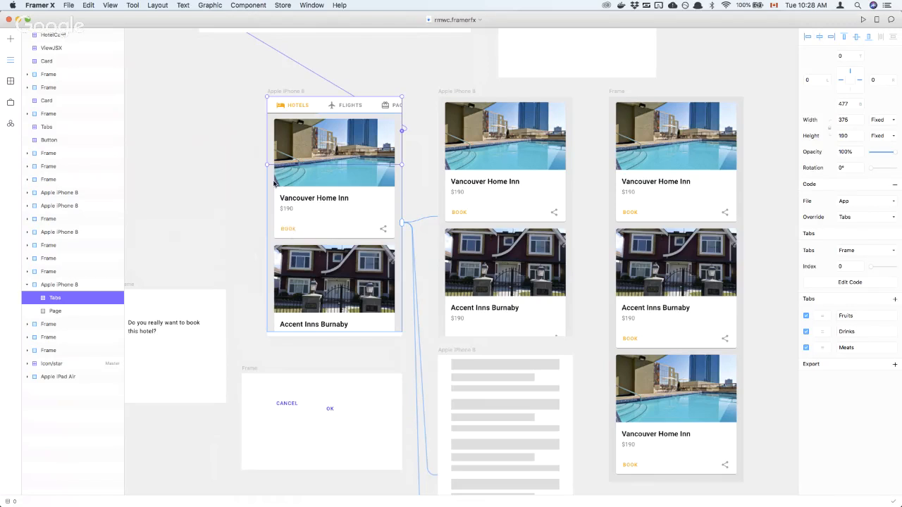
Add a Dialog to the Apple iPhone 8 screen, connecting its Content to the booking question frame and its Actions to the Cancel/OK frame
{"action": "left_click", "coordinate": [9, 81]}
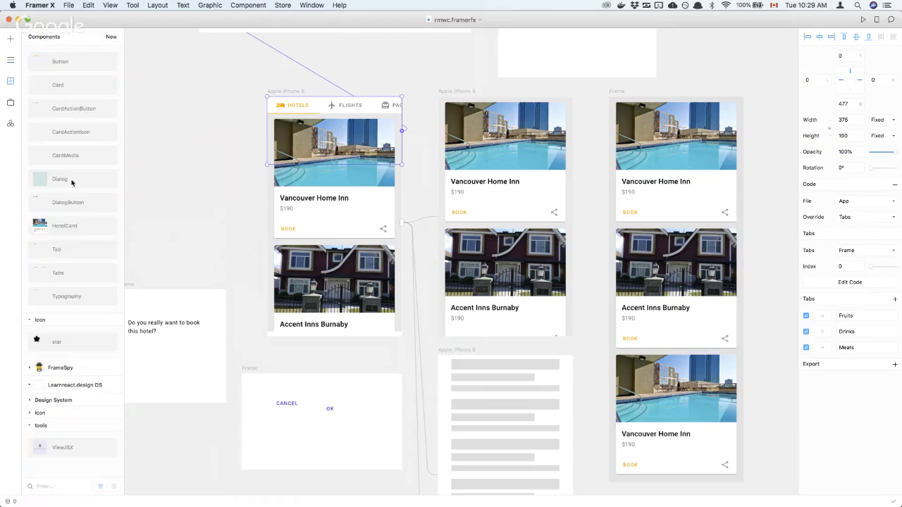
{"action": "left_click_drag", "start_coordinate": [72, 183], "coordinate": [192, 314]}
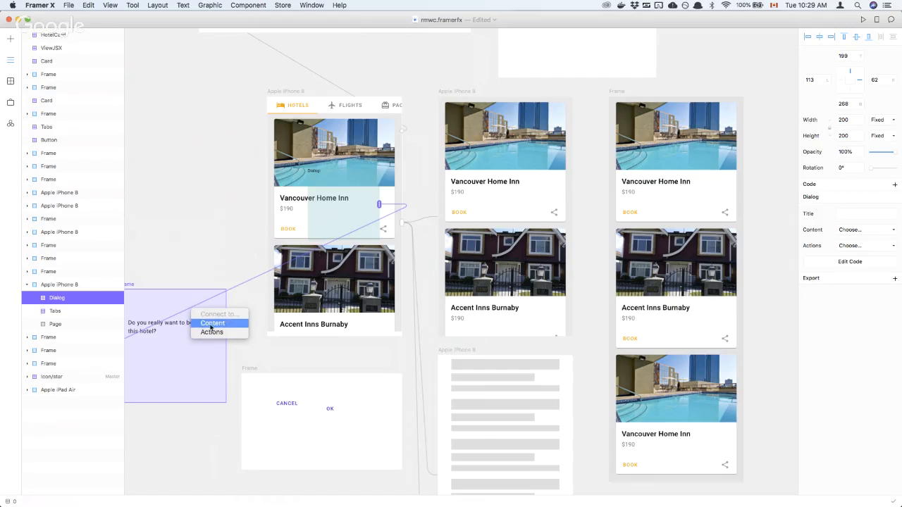
{"action": "left_click", "coordinate": [212, 325]}
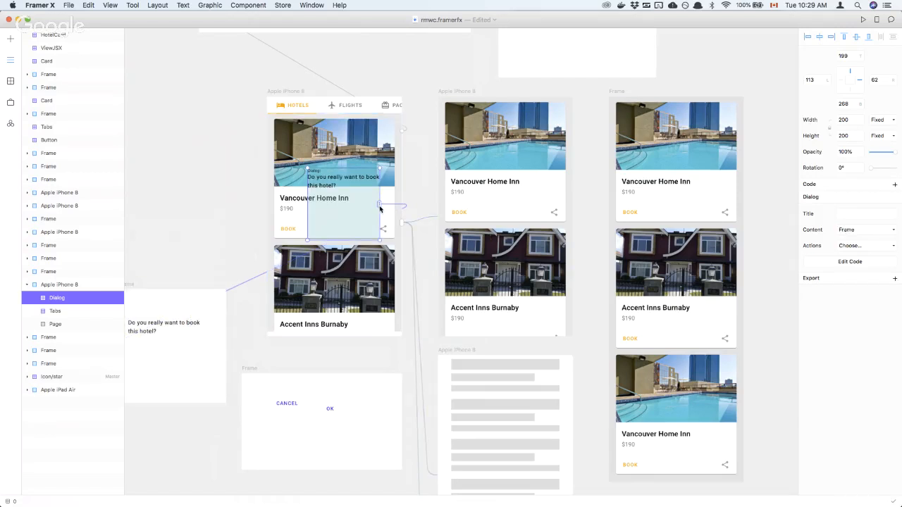
{"action": "left_click_drag", "start_coordinate": [379, 205], "coordinate": [337, 397]}
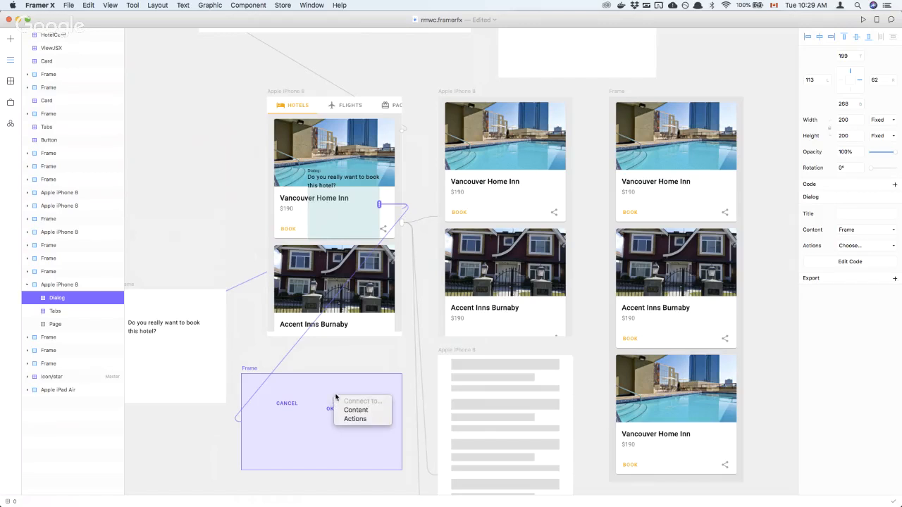
{"action": "left_click", "coordinate": [356, 419]}
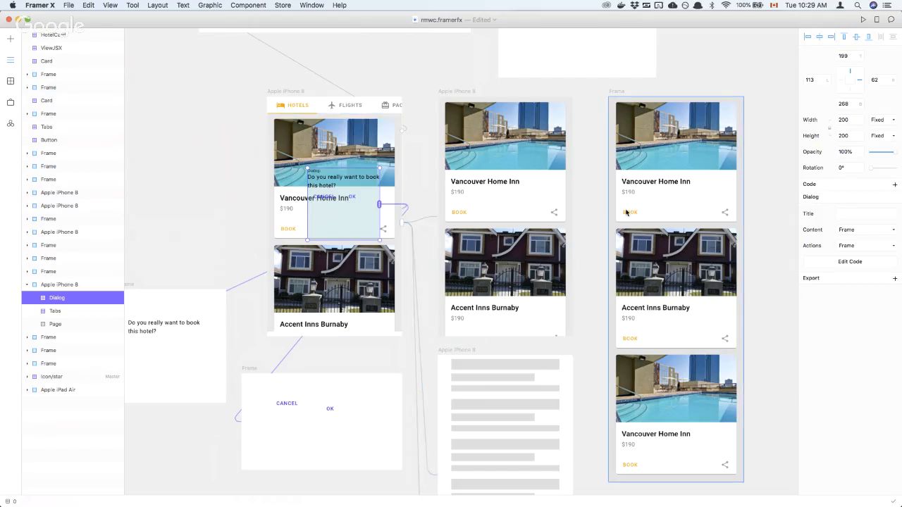
Apply the Dialog code override from the App file to the Dialog component
{"action": "left_click", "coordinate": [895, 186]}
{"action": "left_click", "coordinate": [857, 217]}
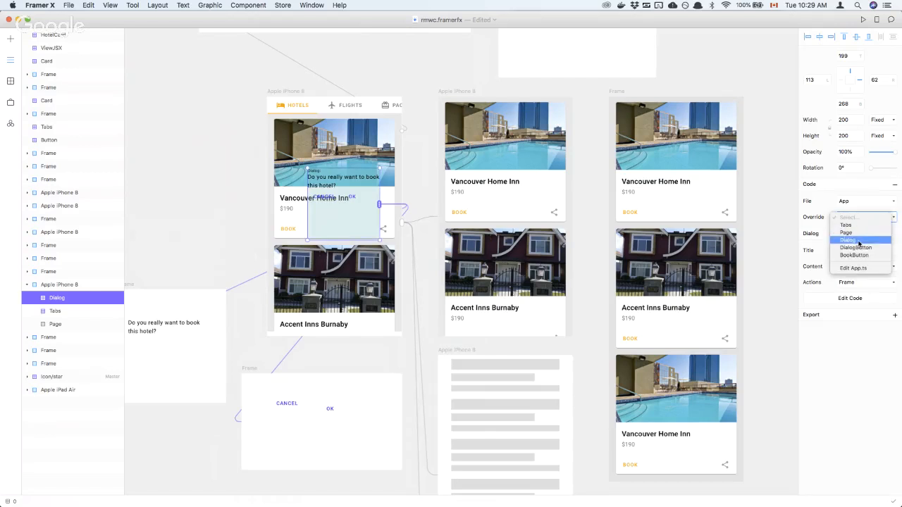
{"action": "left_click", "coordinate": [859, 241]}
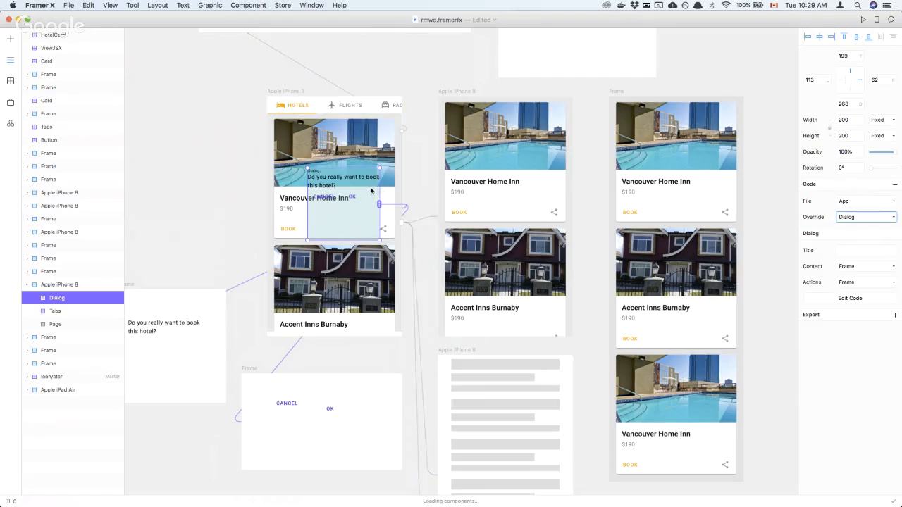
Apply the BookButton code override from the App file to the BOOK card action button in the card actions frame
{"action": "scroll", "coordinate": [371, 190], "scroll_direction": "up", "scroll_amount": 5}
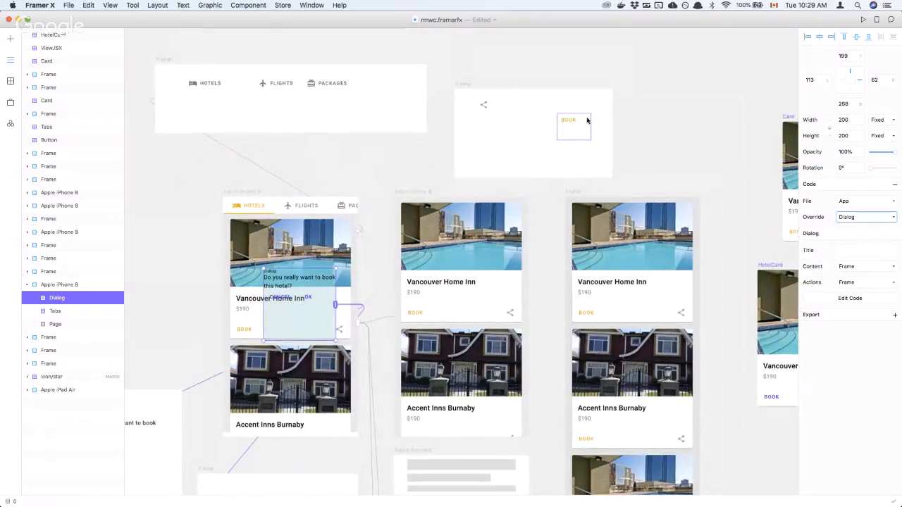
{"action": "left_click", "coordinate": [576, 121]}
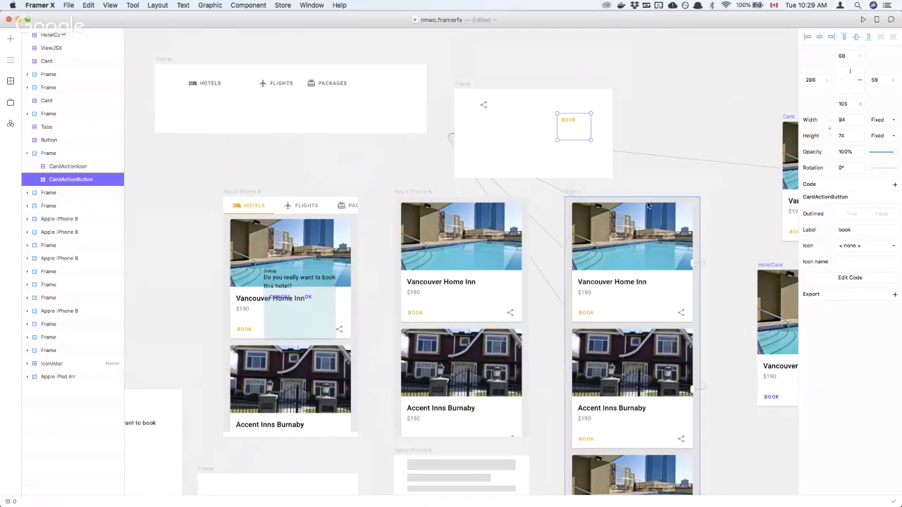
{"action": "left_click", "coordinate": [895, 185]}
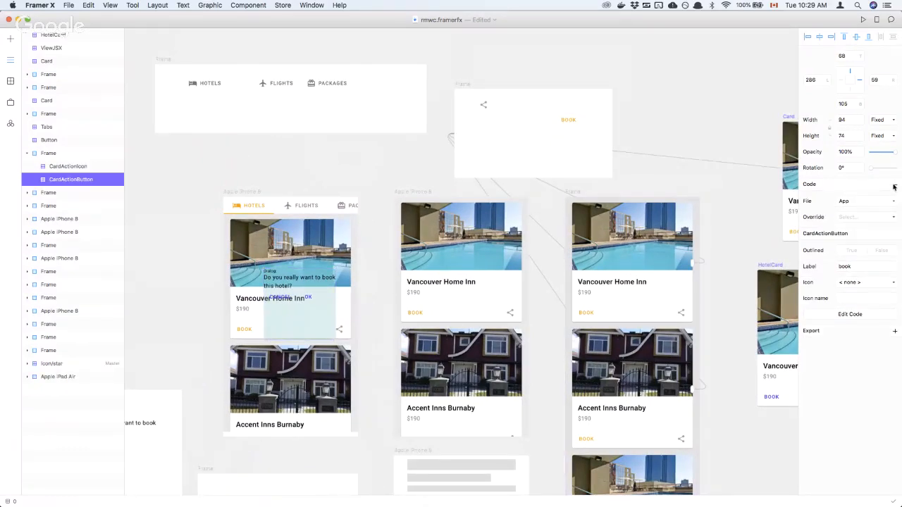
{"action": "left_click", "coordinate": [860, 220]}
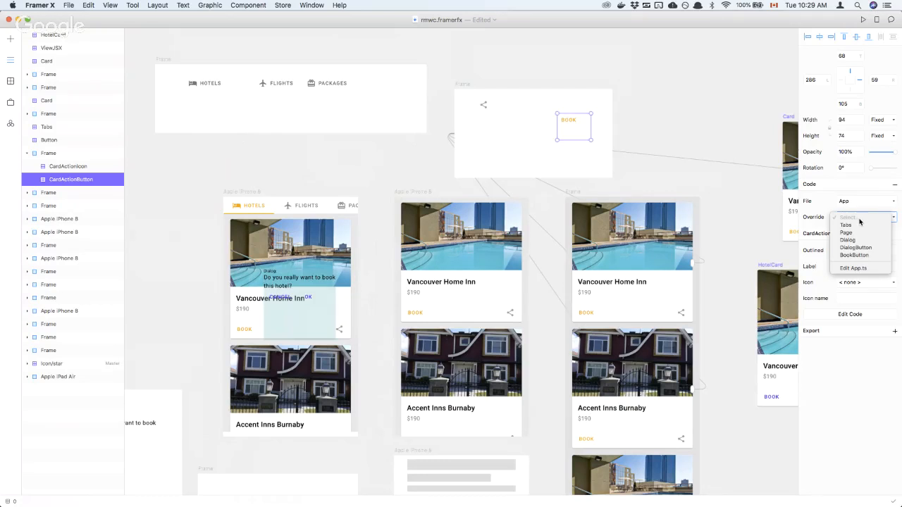
{"action": "left_click", "coordinate": [857, 255]}
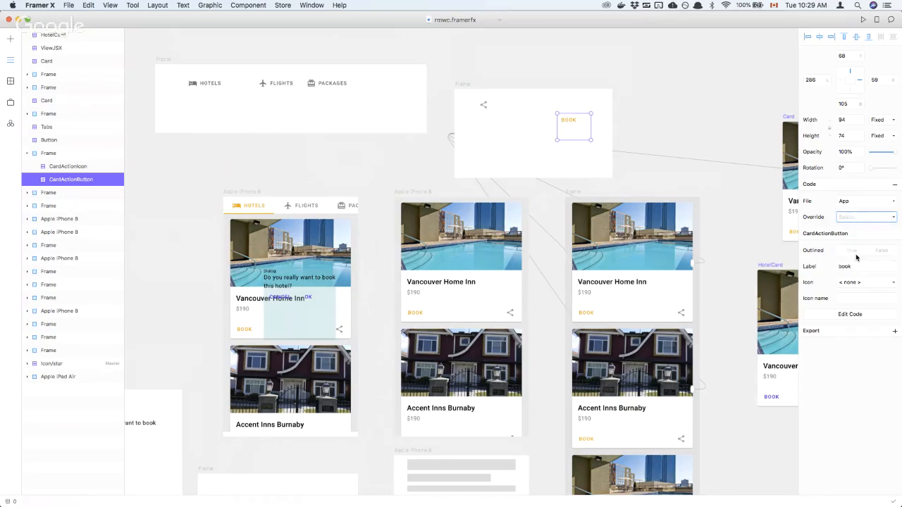
Preview the Apple iPhone 8 screen and test the BOOK button's dialog with both Cancel and OK
{"action": "left_click", "coordinate": [293, 259]}
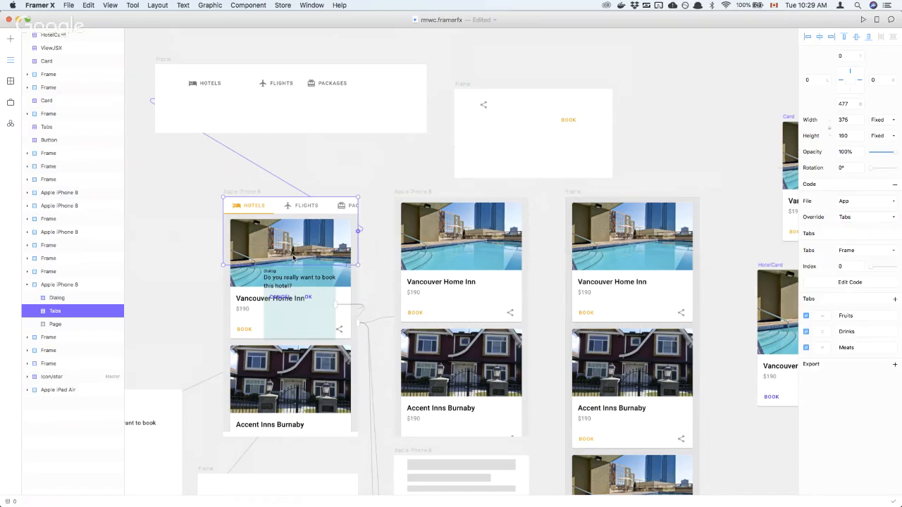
{"action": "key", "text": "super+p"}
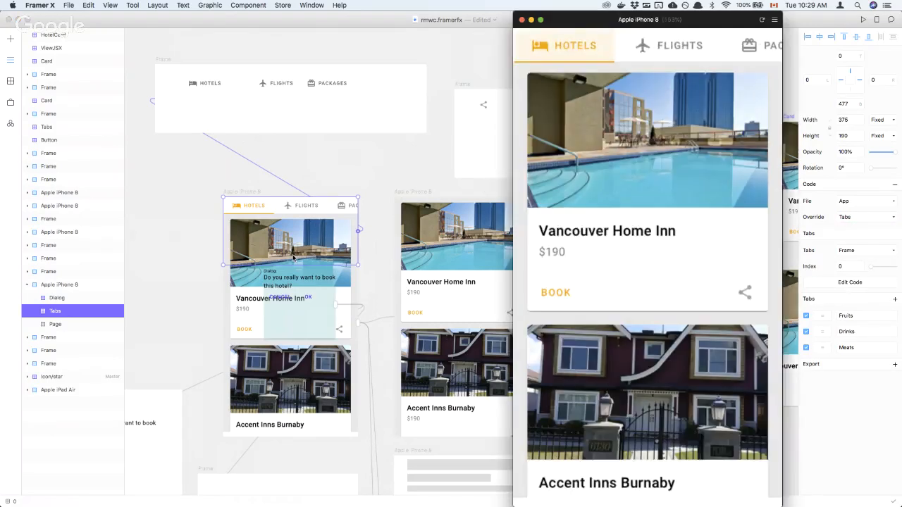
{"action": "left_click", "coordinate": [561, 296]}
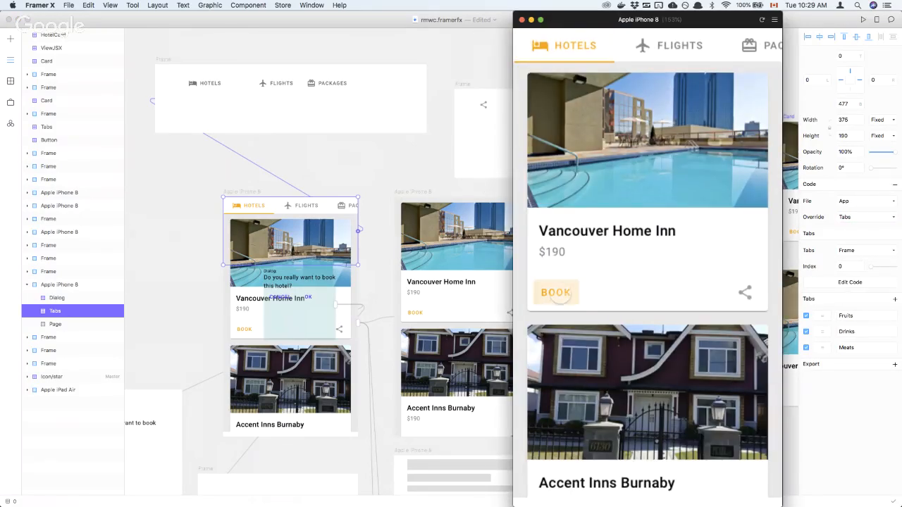
{"action": "left_click", "coordinate": [697, 305]}
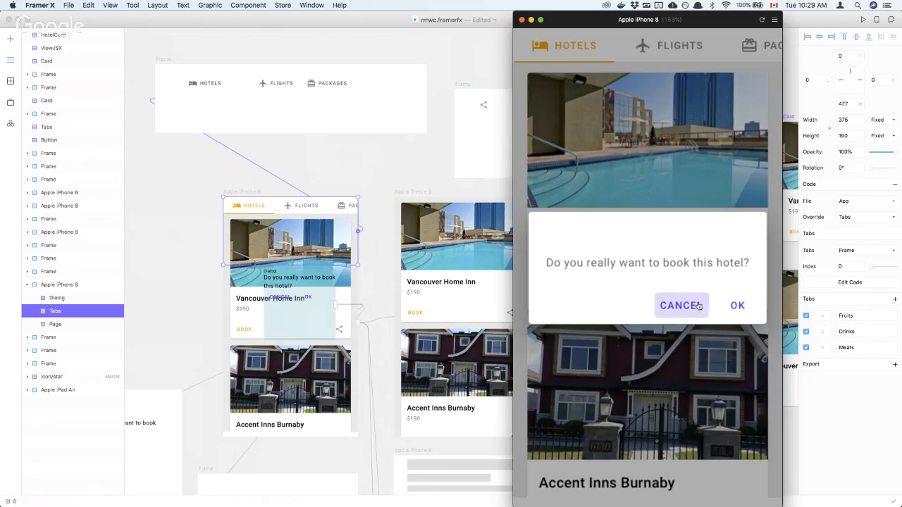
{"action": "left_click", "coordinate": [560, 296]}
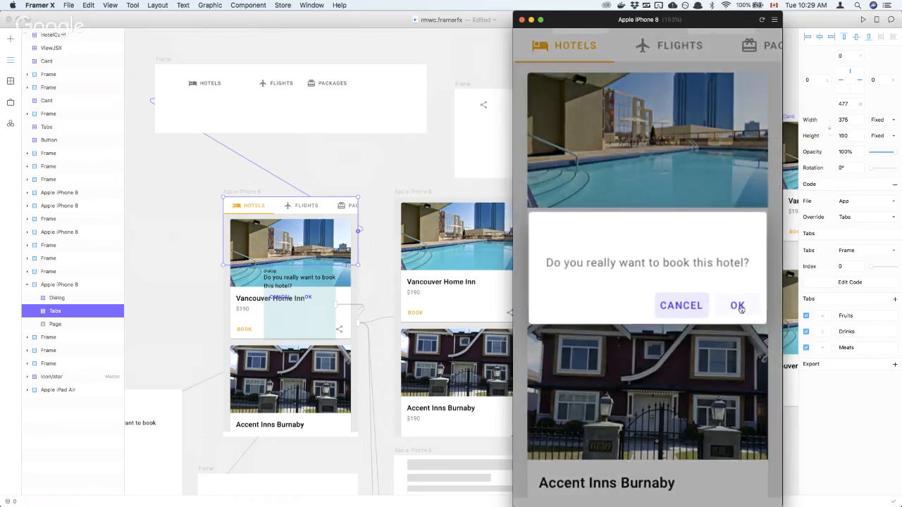
{"action": "left_click", "coordinate": [737, 307]}
{"action": "left_click", "coordinate": [570, 294]}
{"action": "left_click", "coordinate": [692, 306]}
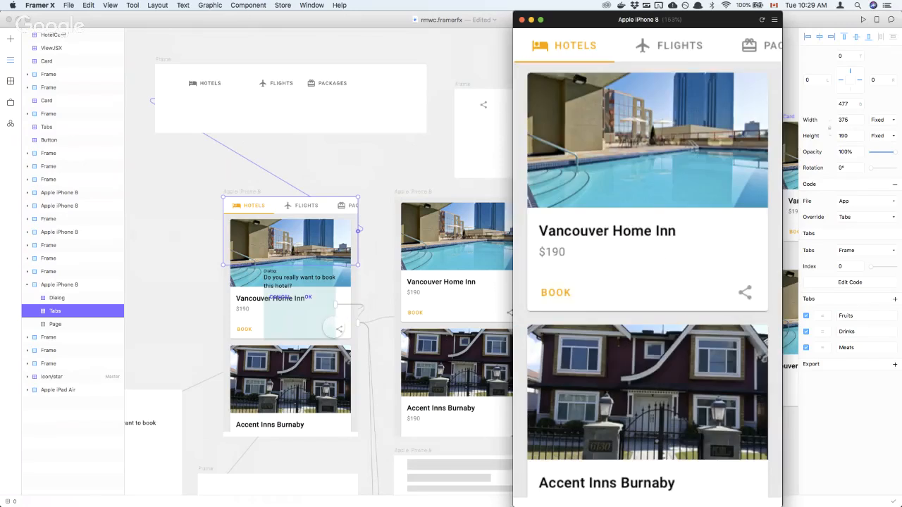
Inspect the code override settings of the Cancel and OK buttons in the dialog actions frame
{"action": "scroll", "coordinate": [334, 327], "scroll_direction": "down", "scroll_amount": 5}
{"action": "left_click", "coordinate": [314, 337]}
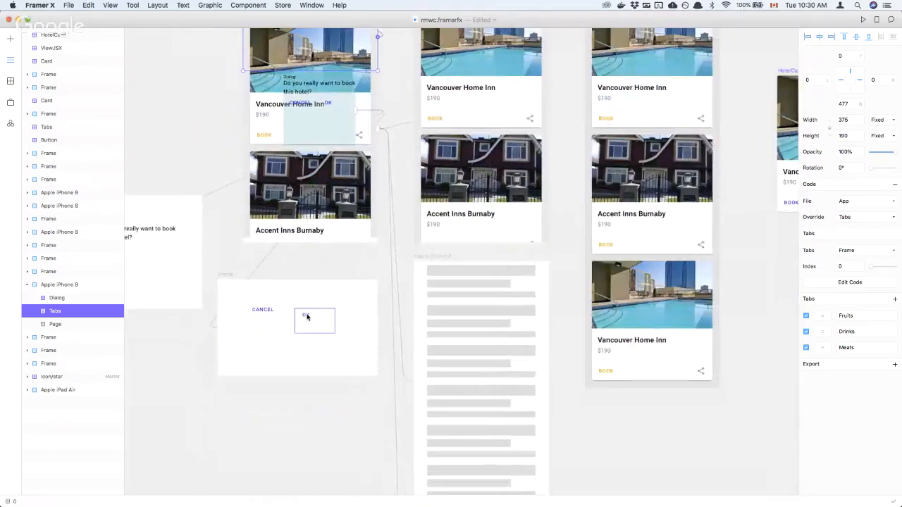
{"action": "left_click", "coordinate": [306, 316]}
{"action": "left_click", "coordinate": [268, 318]}
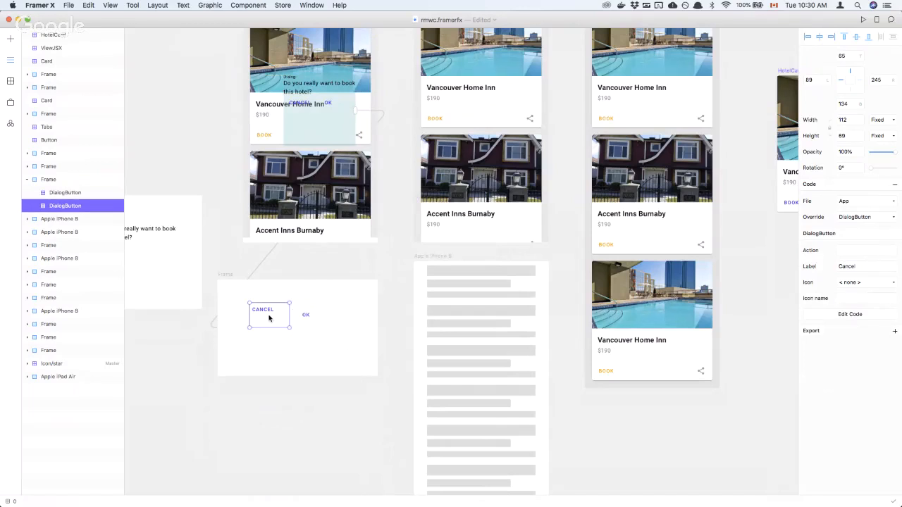
{"action": "left_click", "coordinate": [314, 324]}
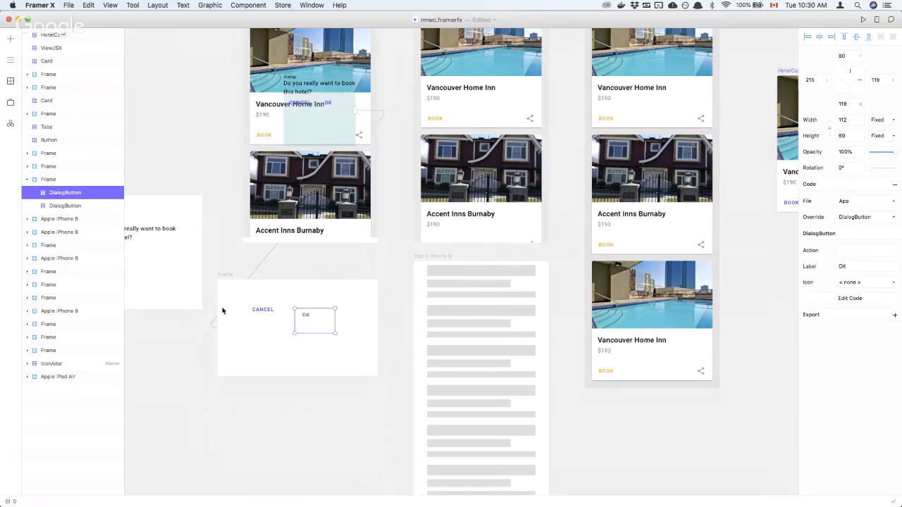
{"action": "left_click", "coordinate": [255, 324]}
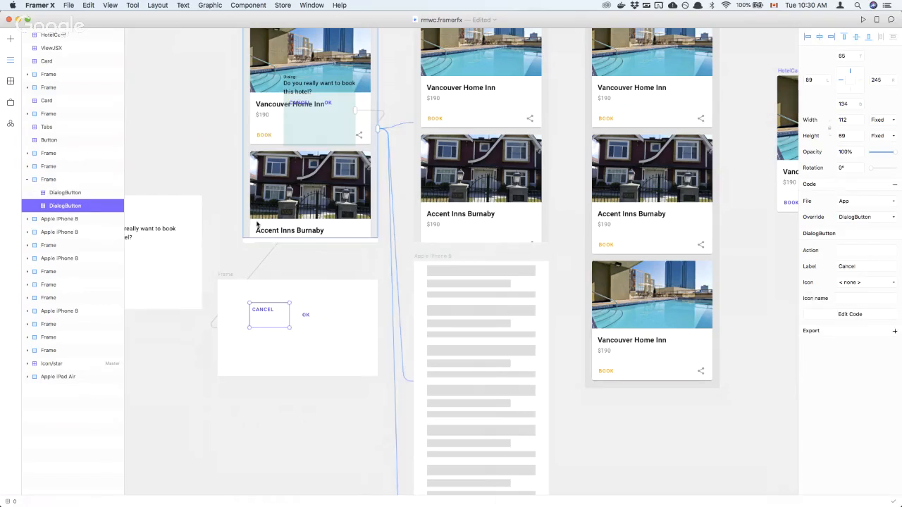
{"action": "scroll", "coordinate": [257, 225], "scroll_direction": "up", "scroll_amount": 4}
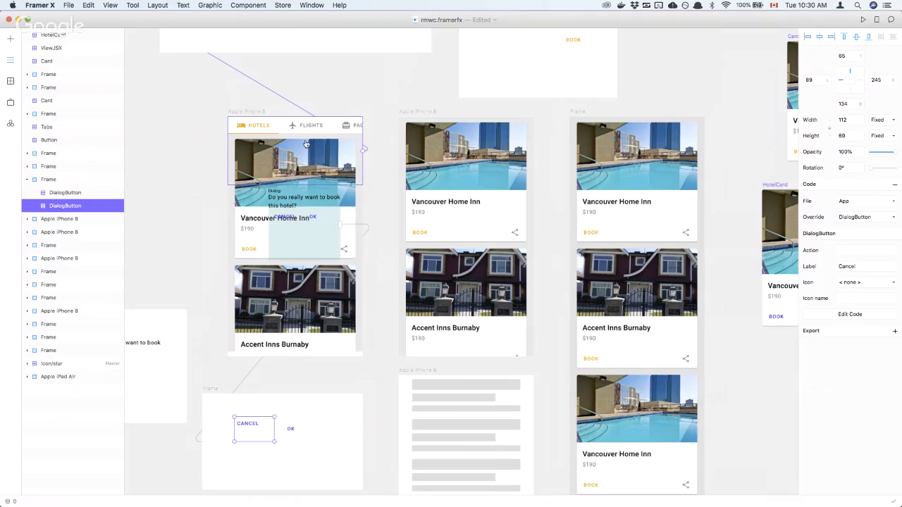
Switch to Visual Studio Code and review the theme colours in the ant and rmwc theme.js files
{"action": "key", "text": "super+Tab"}
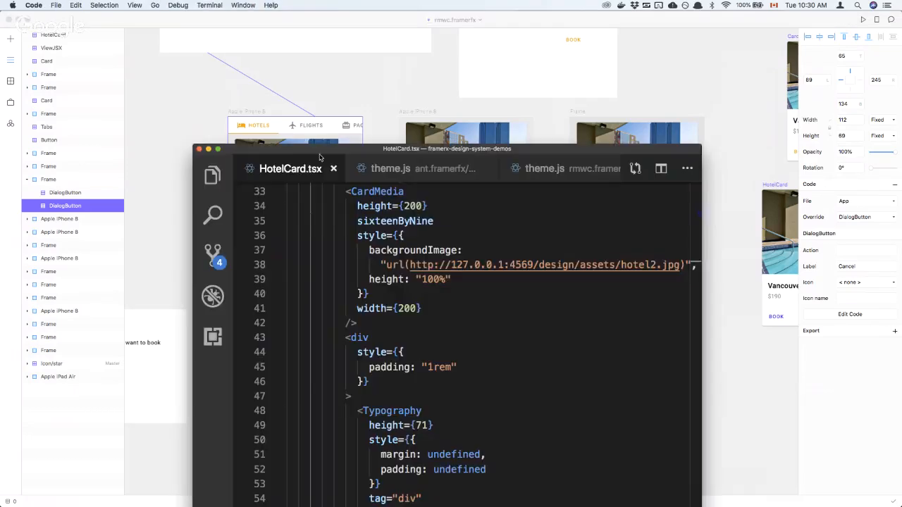
{"action": "left_click", "coordinate": [407, 174]}
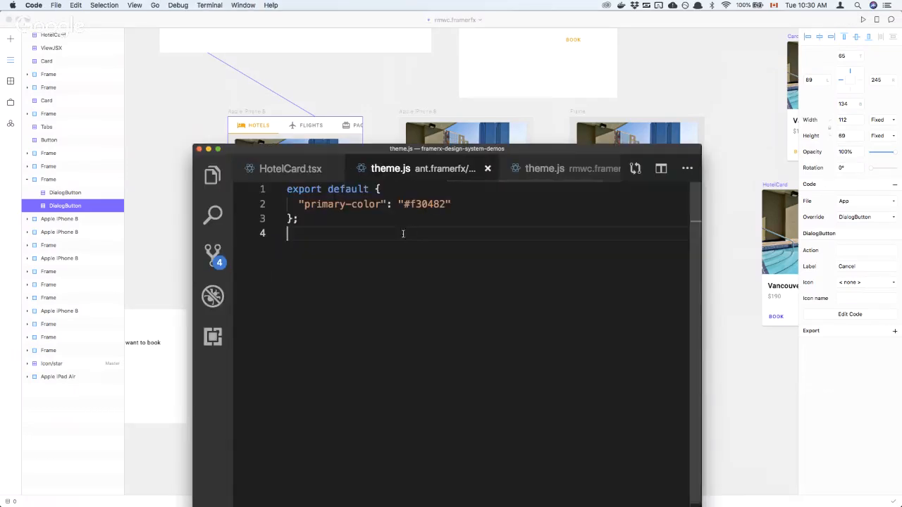
{"action": "key", "text": "ctrl+Tab"}
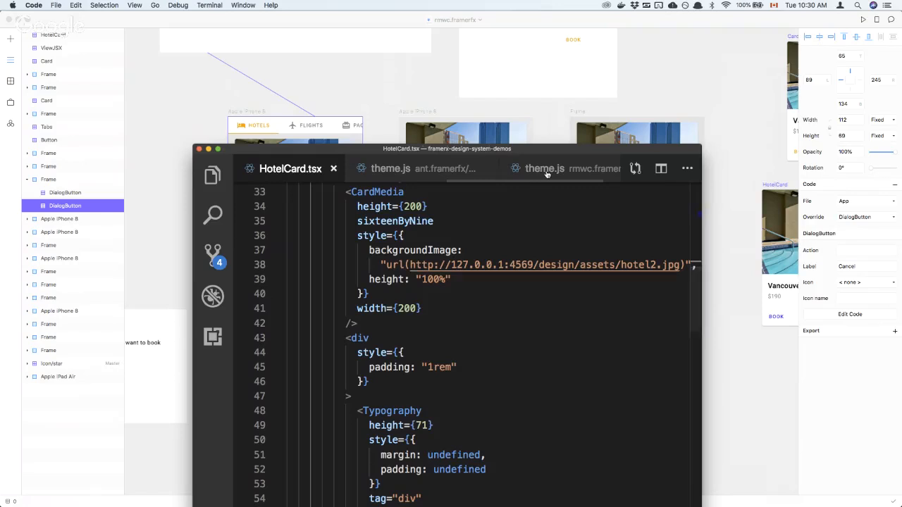
{"action": "left_click", "coordinate": [543, 169]}
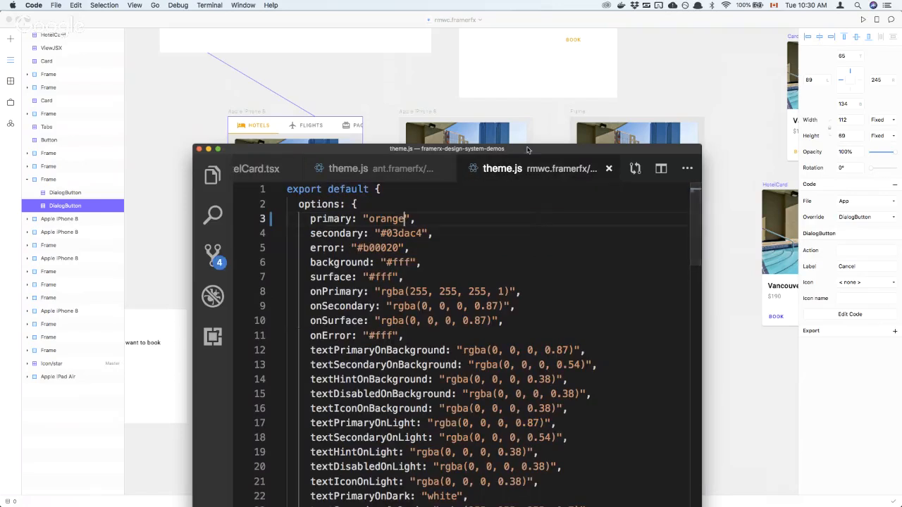
{"action": "left_click_drag", "start_coordinate": [532, 149], "coordinate": [684, 80]}
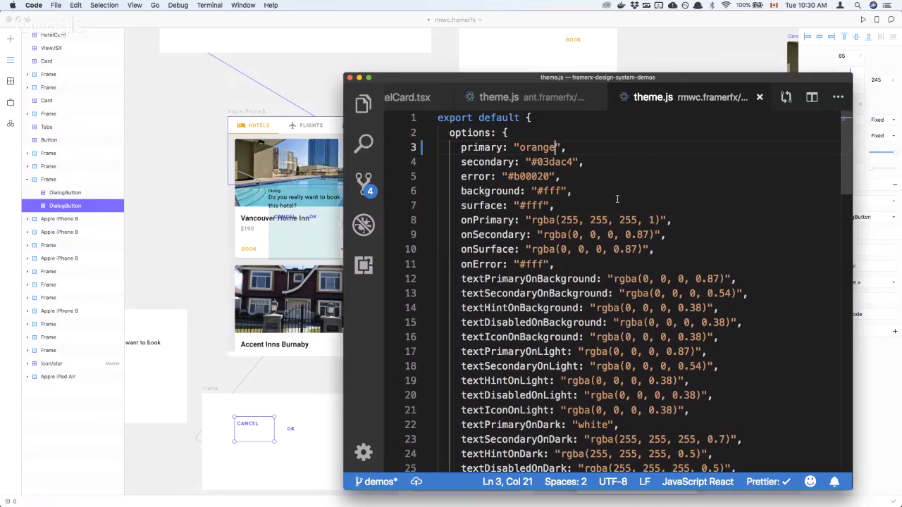
{"action": "scroll", "coordinate": [617, 200], "scroll_direction": "down", "scroll_amount": 4}
{"action": "scroll", "coordinate": [617, 200], "scroll_direction": "up", "scroll_amount": 2}
{"action": "scroll", "coordinate": [617, 200], "scroll_direction": "up", "scroll_amount": 2}
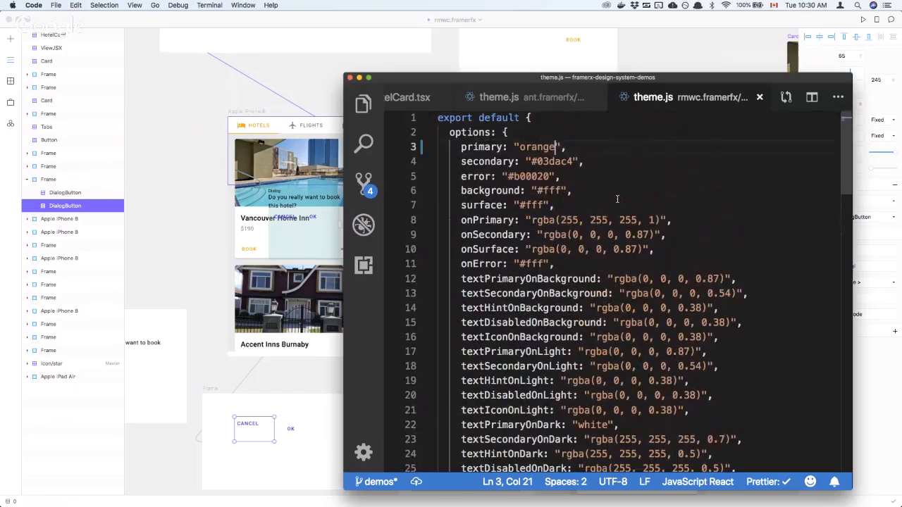
{"action": "left_click_drag", "start_coordinate": [506, 79], "coordinate": [535, 132]}
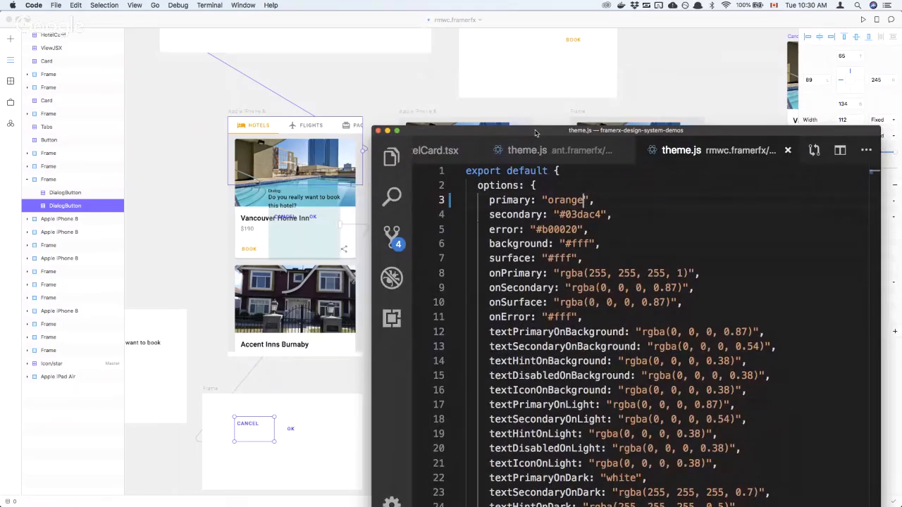
{"action": "left_click", "coordinate": [338, 82]}
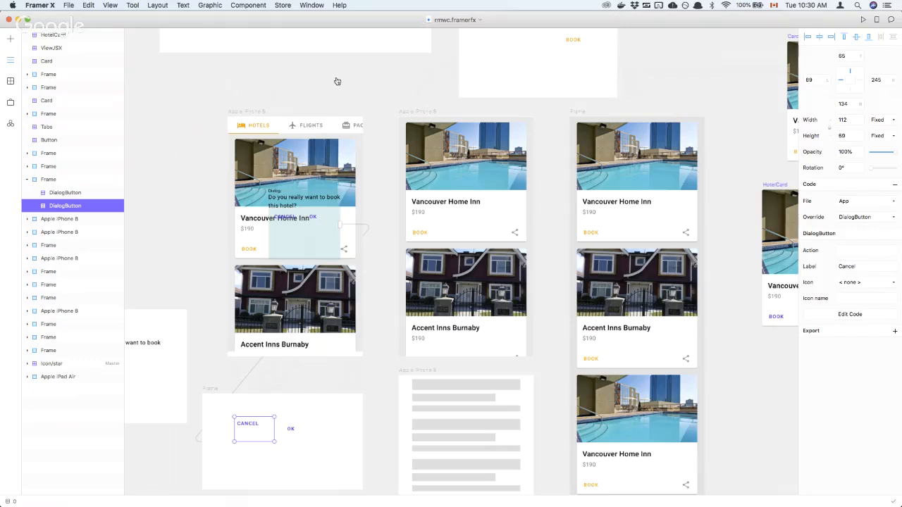
{"action": "key", "text": "super+Tab"}
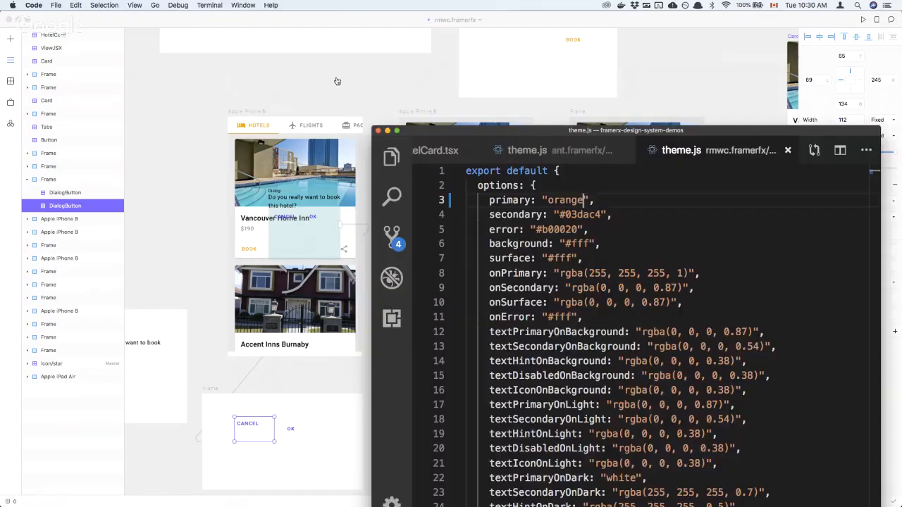
{"action": "key", "text": "ctrl+Left"}
{"action": "key", "text": "Right"}
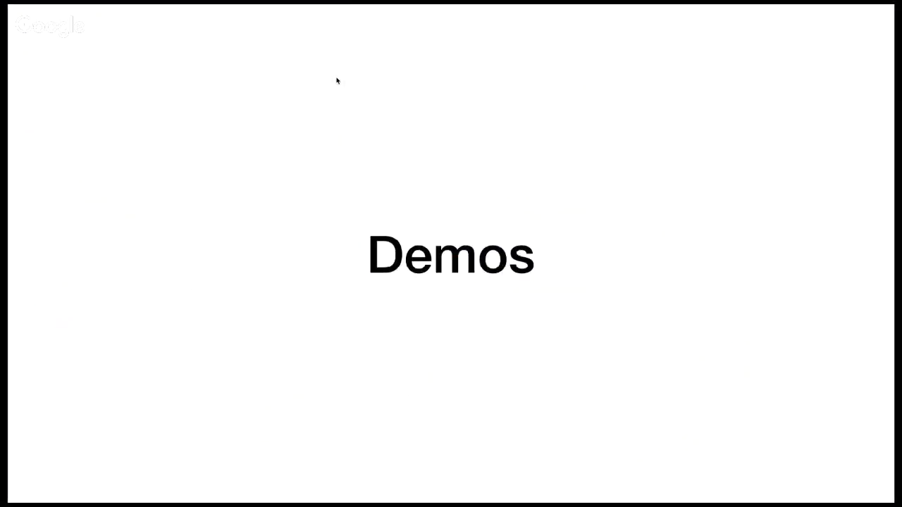
{"action": "key", "text": "Right"}
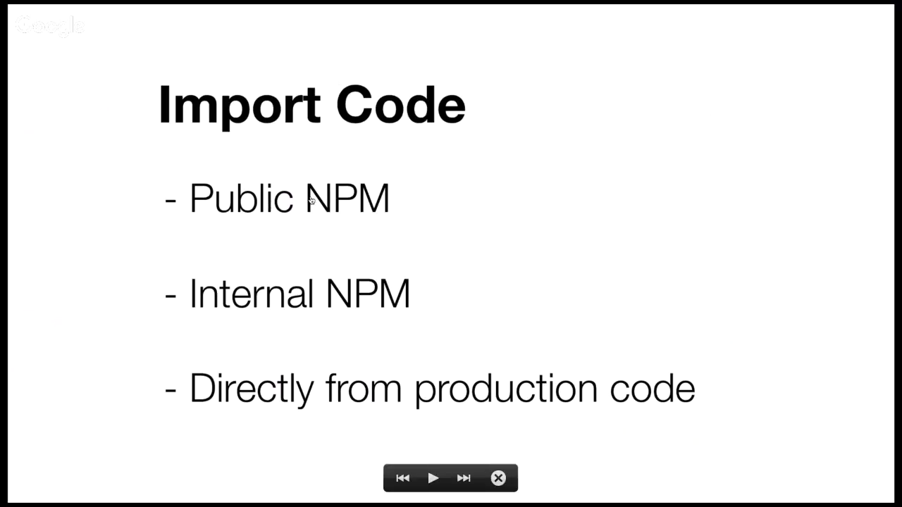
Return to Framer X, open the recent project ant.framerfx and enlarge its window to fill the screen
{"action": "key", "text": "super+Tab"}
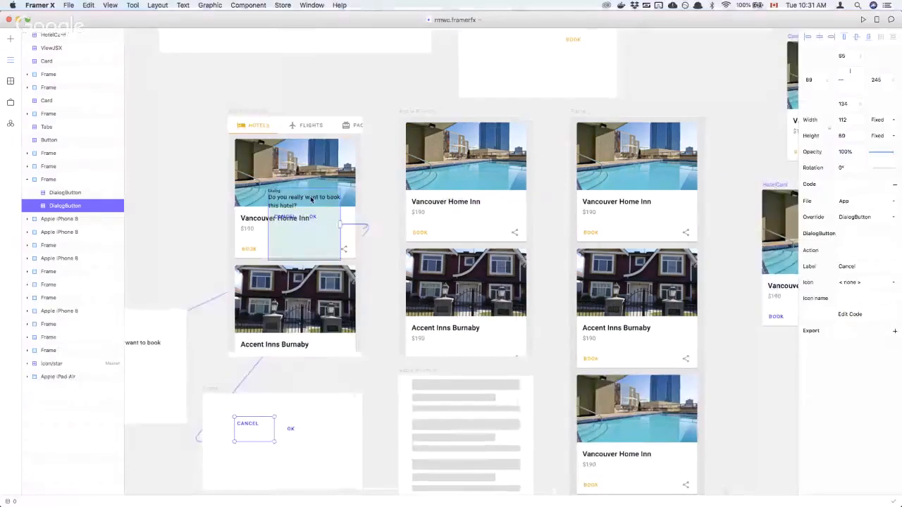
{"action": "left_click", "coordinate": [66, 5]}
{"action": "mouse_move", "coordinate": [90, 34]}
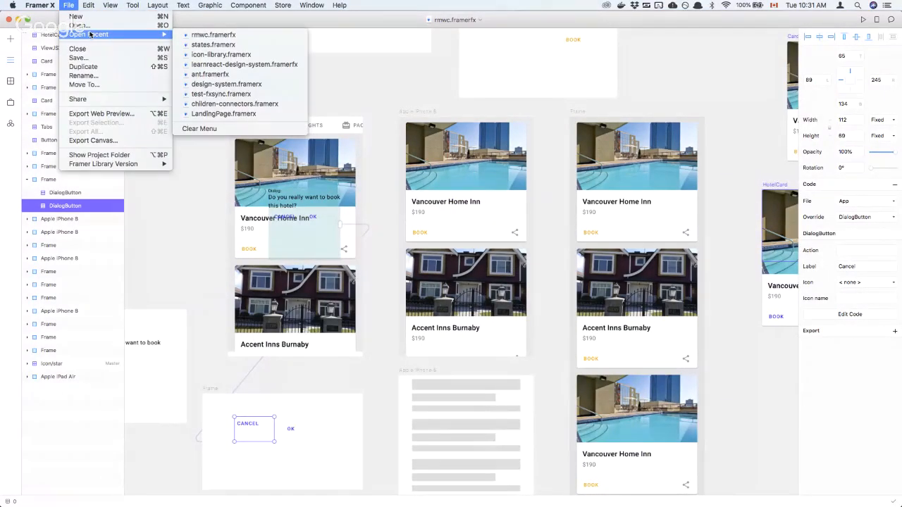
{"action": "left_click", "coordinate": [226, 75]}
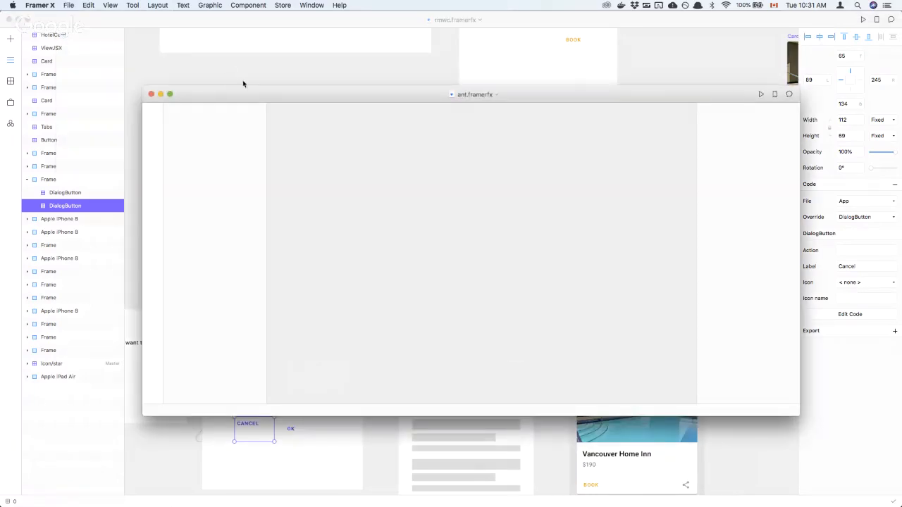
{"action": "mouse_move", "coordinate": [171, 94]}
{"action": "left_click", "coordinate": [190, 110]}
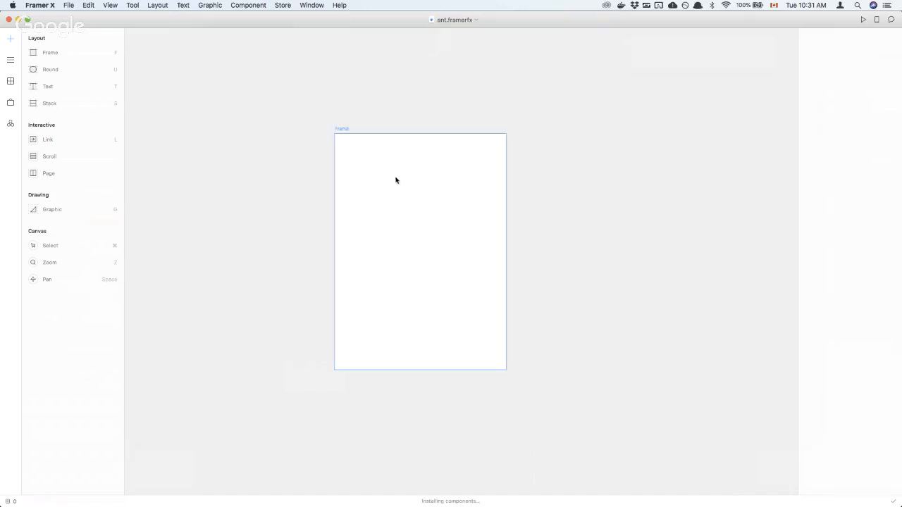
Place the Button component in the upper part of the frame and set its type to primary
{"action": "left_click", "coordinate": [9, 82]}
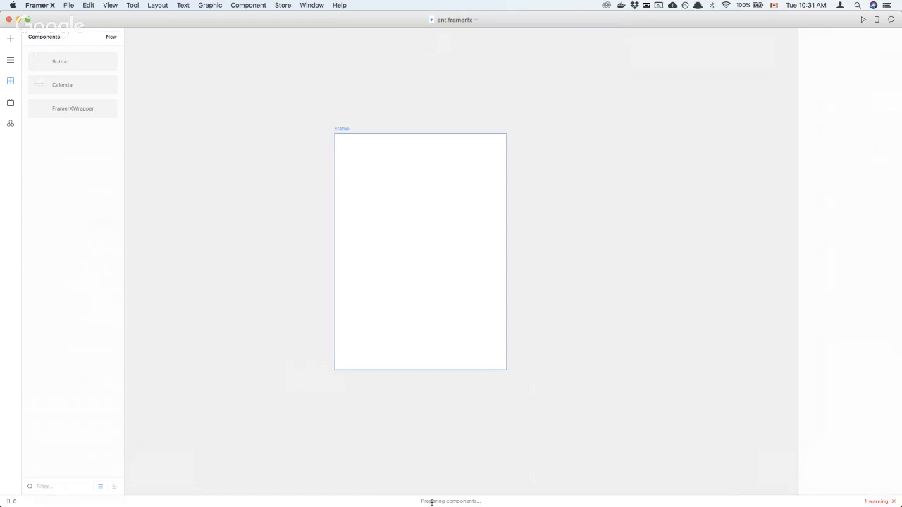
{"action": "left_click_drag", "start_coordinate": [71, 67], "coordinate": [380, 172]}
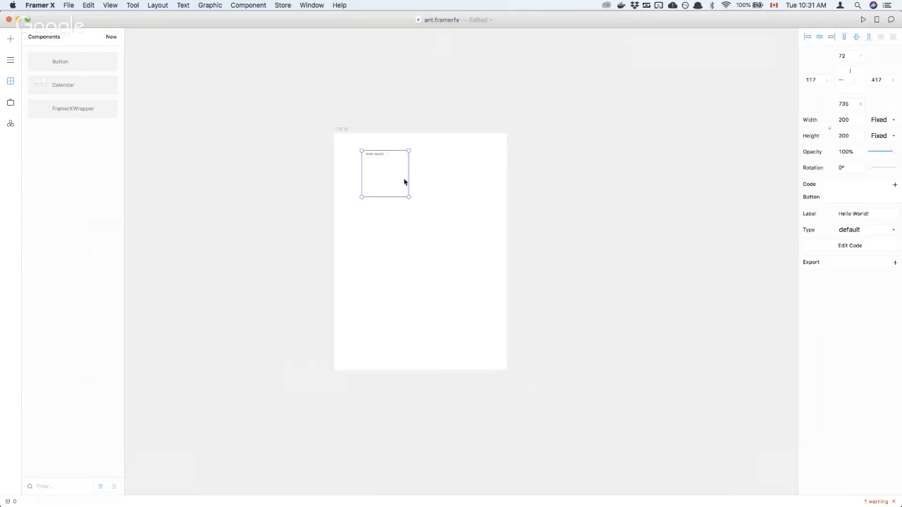
{"action": "scroll", "coordinate": [404, 182], "scroll_direction": "up", "scroll_amount": 5}
{"action": "scroll", "coordinate": [404, 182], "scroll_direction": "down", "scroll_amount": 2}
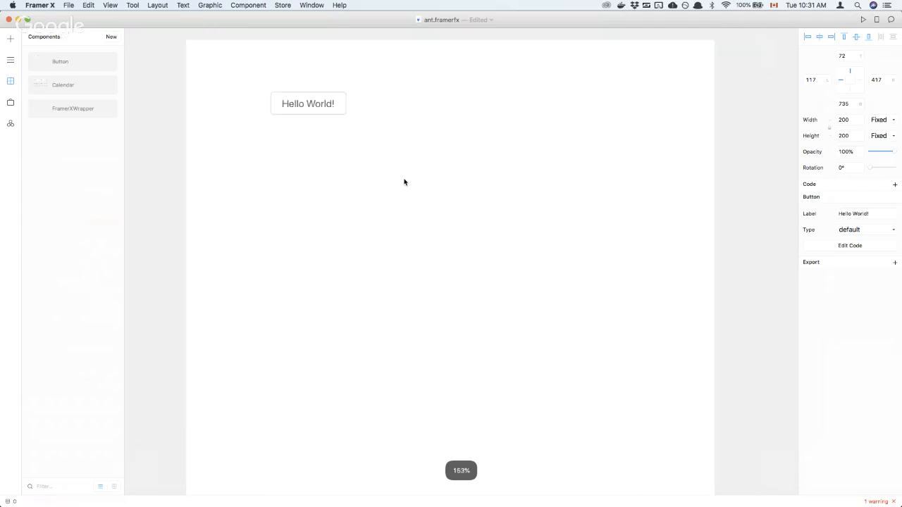
{"action": "left_click", "coordinate": [862, 235]}
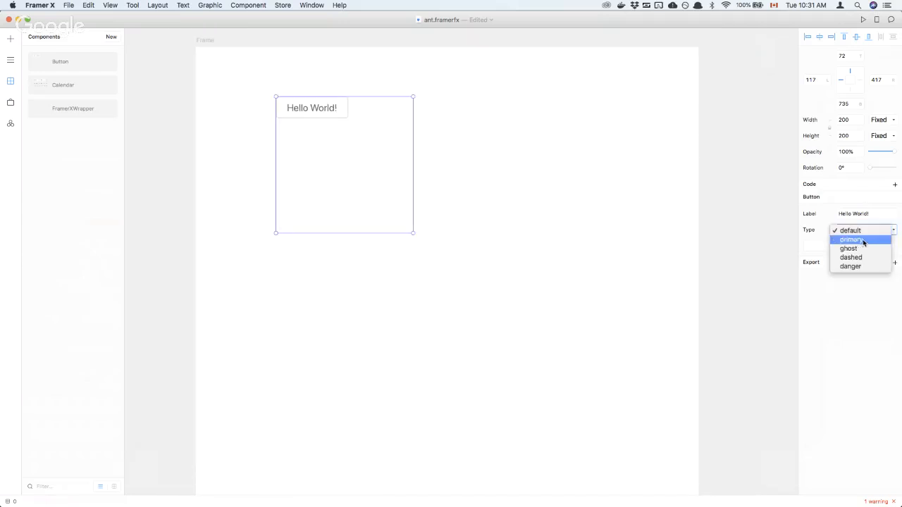
{"action": "left_click", "coordinate": [863, 241]}
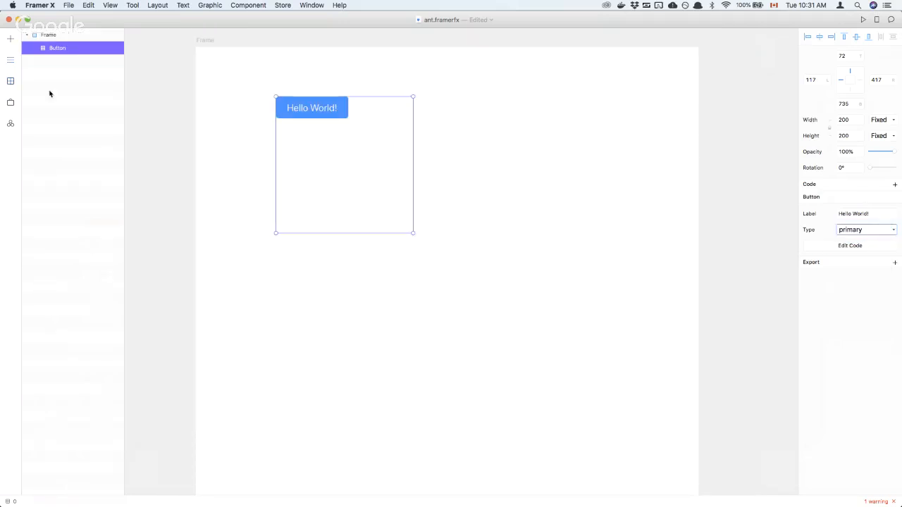
Add the Calendar component to the frame below the Hello World! button and move it up closer to the button
{"action": "left_click", "coordinate": [10, 81]}
{"action": "left_click_drag", "start_coordinate": [62, 89], "coordinate": [638, 346]}
{"action": "left_click", "coordinate": [535, 220]}
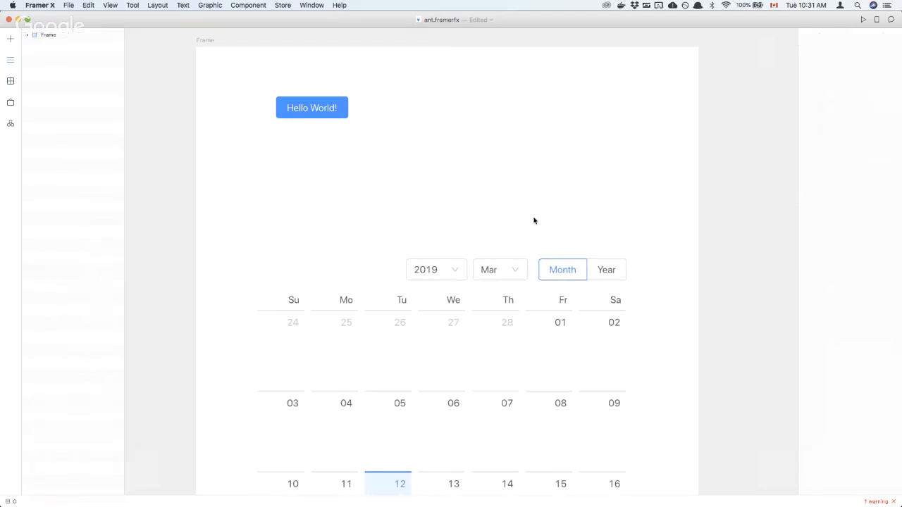
{"action": "scroll", "coordinate": [534, 221], "scroll_direction": "down", "scroll_amount": 5}
{"action": "scroll", "coordinate": [534, 221], "scroll_direction": "up", "scroll_amount": 6}
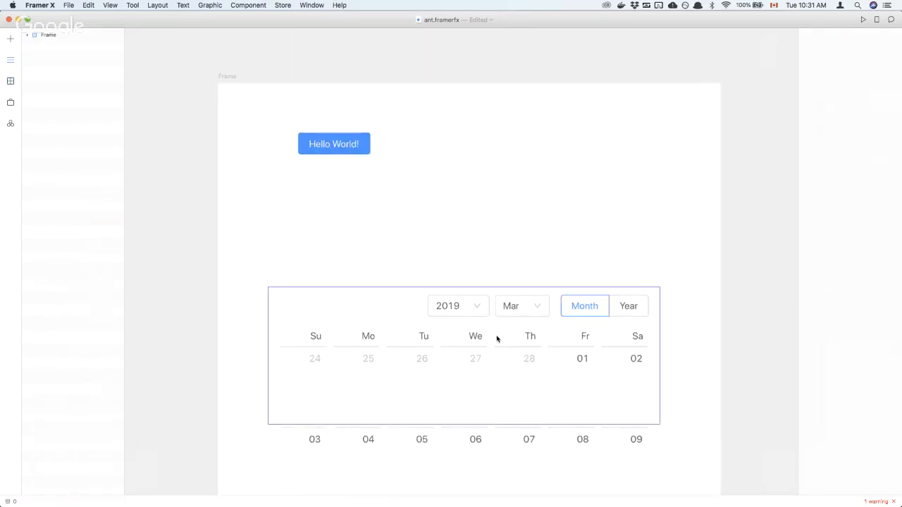
{"action": "left_click_drag", "start_coordinate": [497, 338], "coordinate": [485, 266]}
{"action": "left_click", "coordinate": [494, 166]}
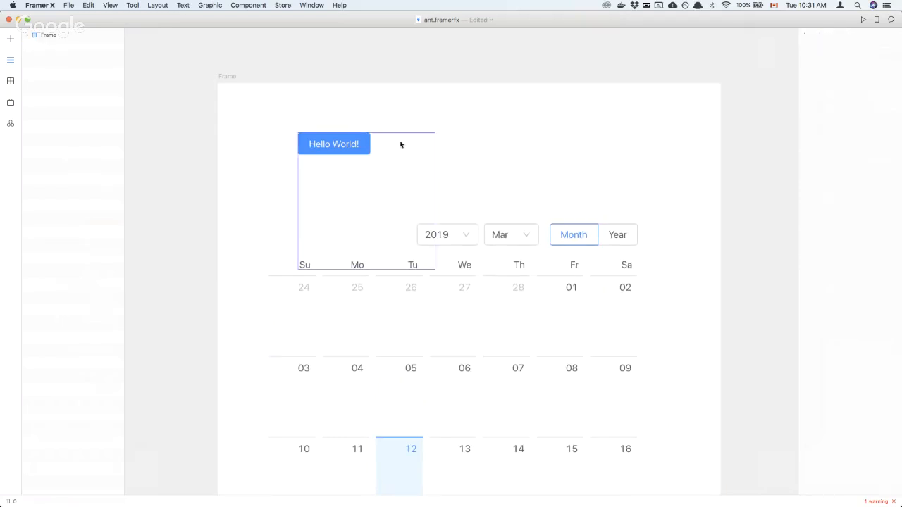
{"action": "left_click", "coordinate": [349, 148]}
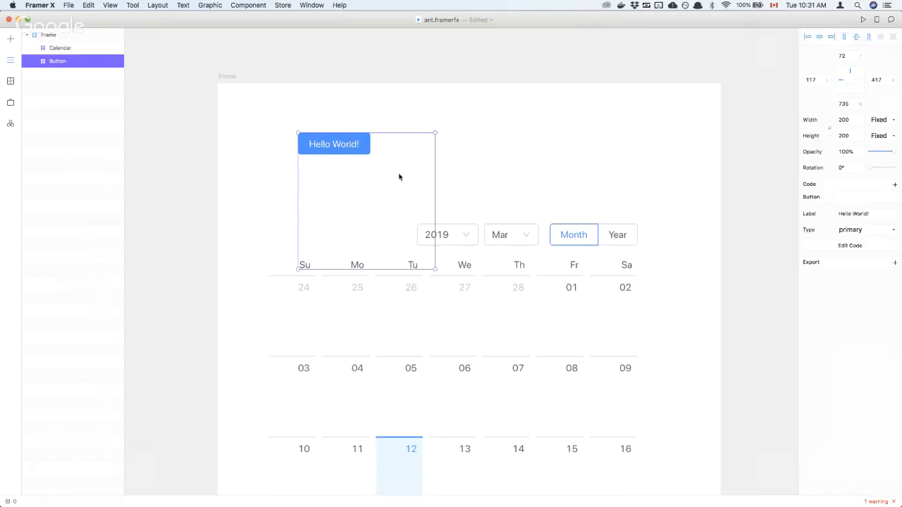
{"action": "scroll", "coordinate": [399, 228], "scroll_direction": "right", "scroll_amount": 2}
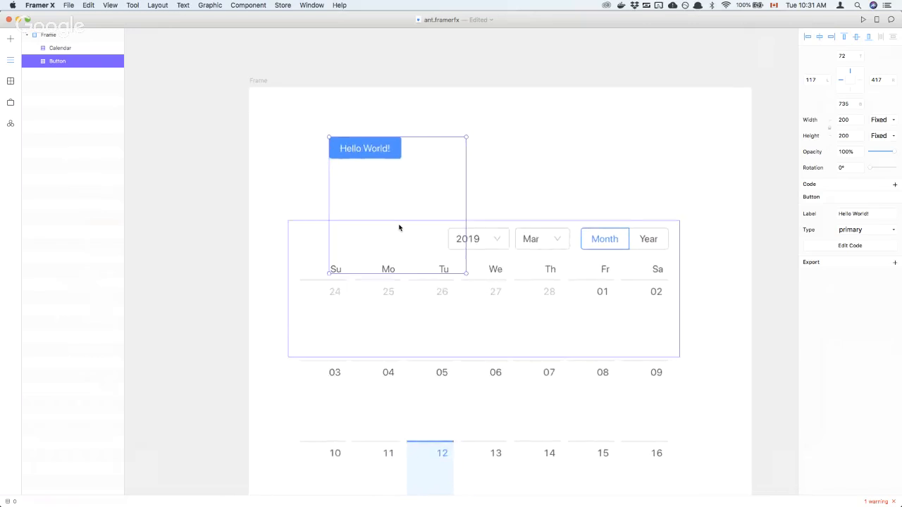
{"action": "left_click", "coordinate": [468, 155]}
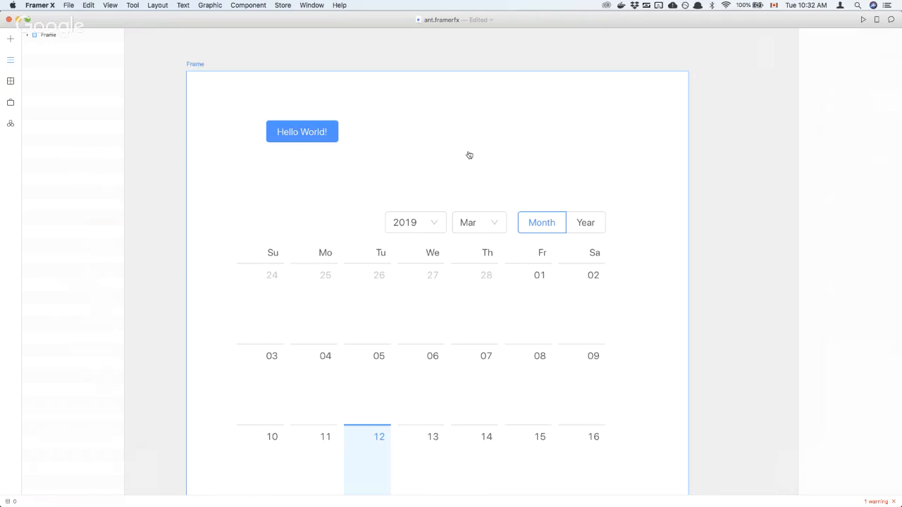
Switch to Visual Studio Code, widen its window and examine the ThemeProvider in rmwc.framerfx's FramerXWrapper.tsx
{"action": "key", "text": "super+Tab"}
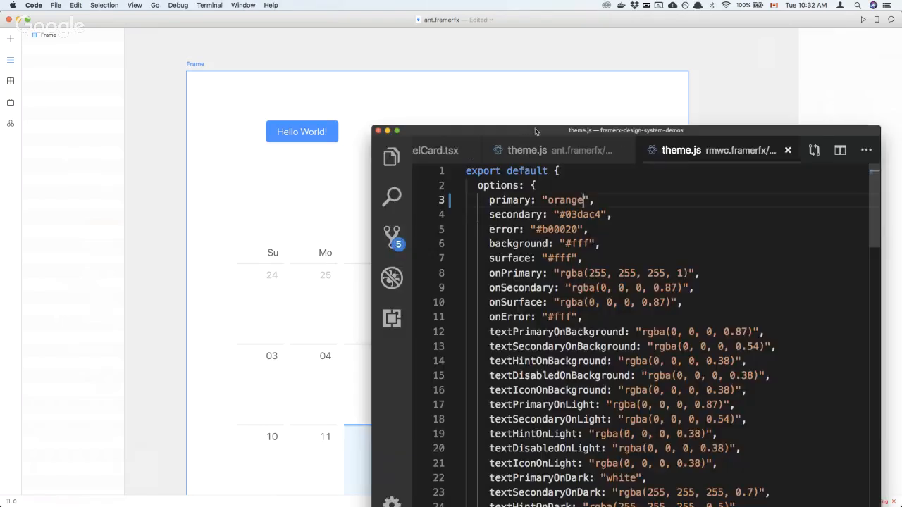
{"action": "left_click_drag", "start_coordinate": [527, 128], "coordinate": [385, 74]}
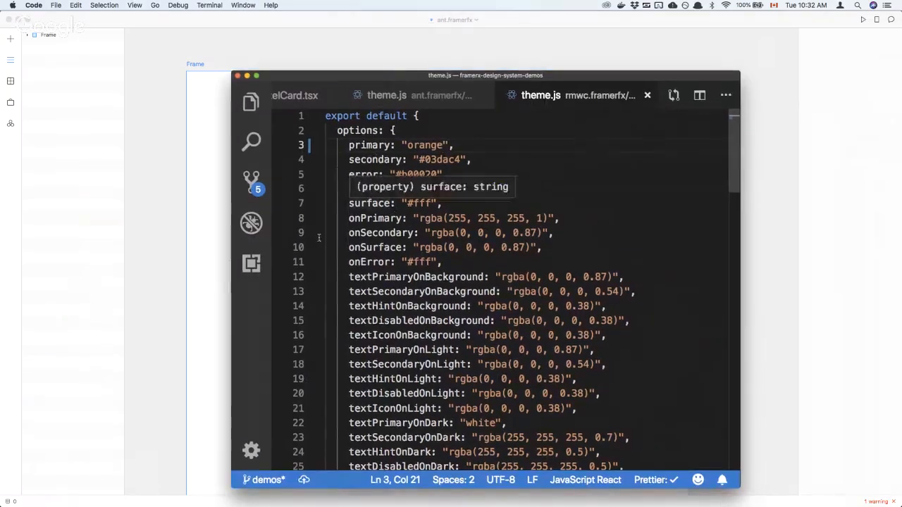
{"action": "left_click_drag", "start_coordinate": [230, 283], "coordinate": [148, 282]}
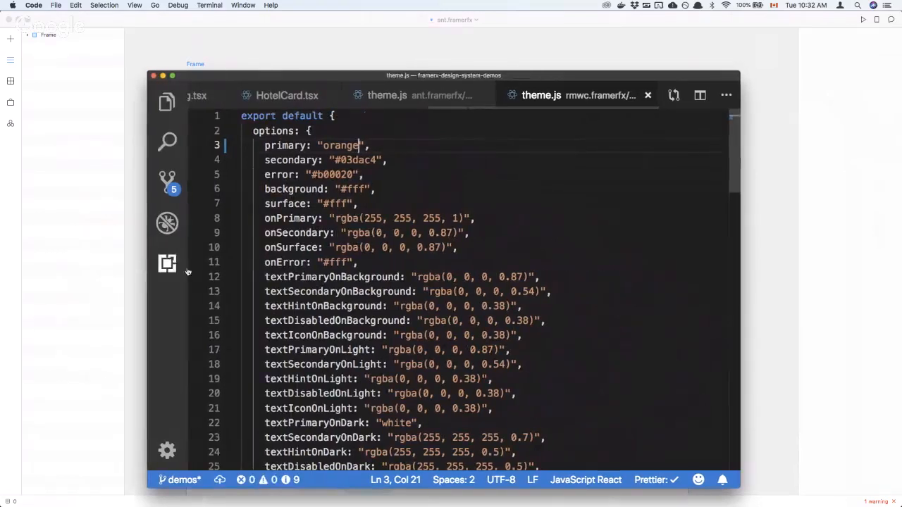
{"action": "key", "text": "super+p"}
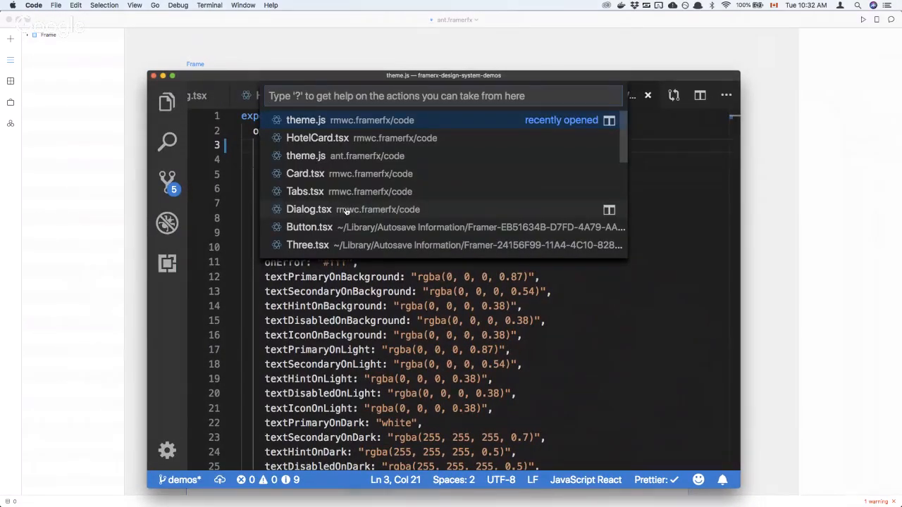
{"action": "type", "text": "fr"}
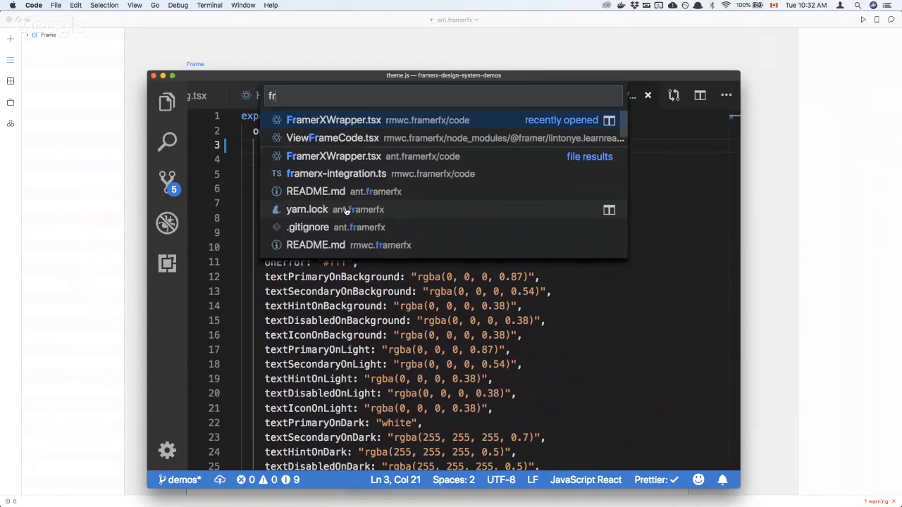
{"action": "key", "text": "Return"}
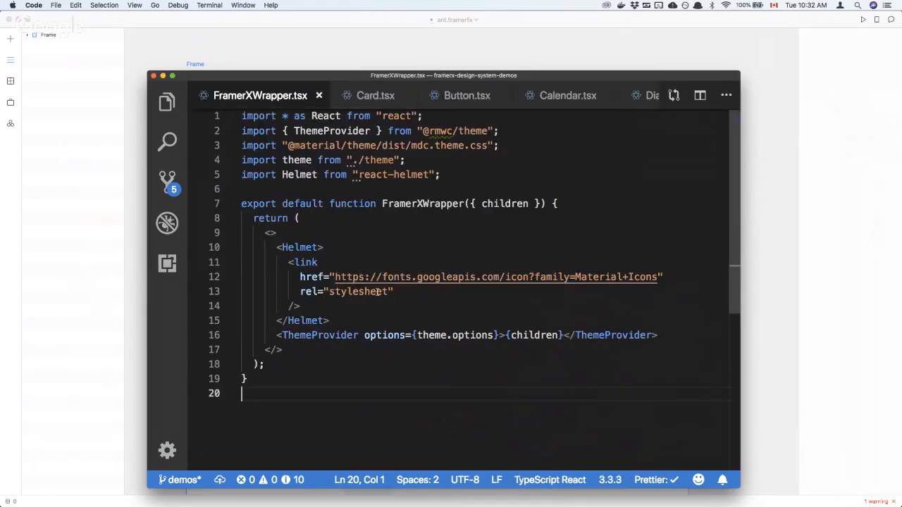
{"action": "left_click", "coordinate": [308, 335]}
{"action": "double_click", "coordinate": [307, 336]}
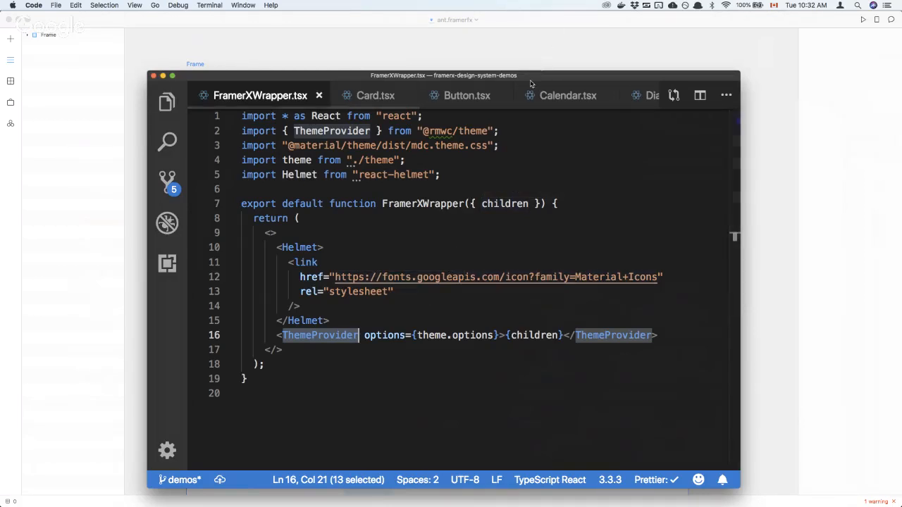
Select the Hello World! button in Framer X, and open ant.framerfx's theme.js in Visual Studio Code with its window moved clear of the button
{"action": "left_click", "coordinate": [520, 25]}
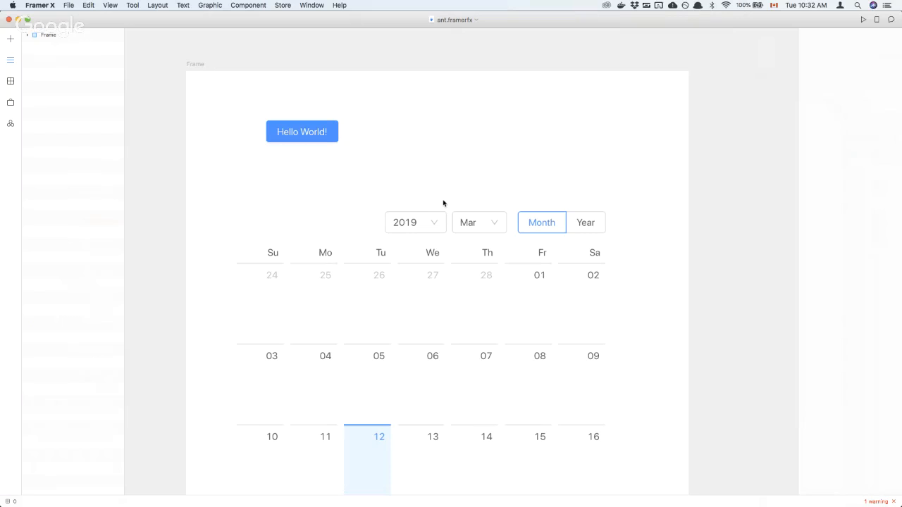
{"action": "left_click", "coordinate": [317, 139]}
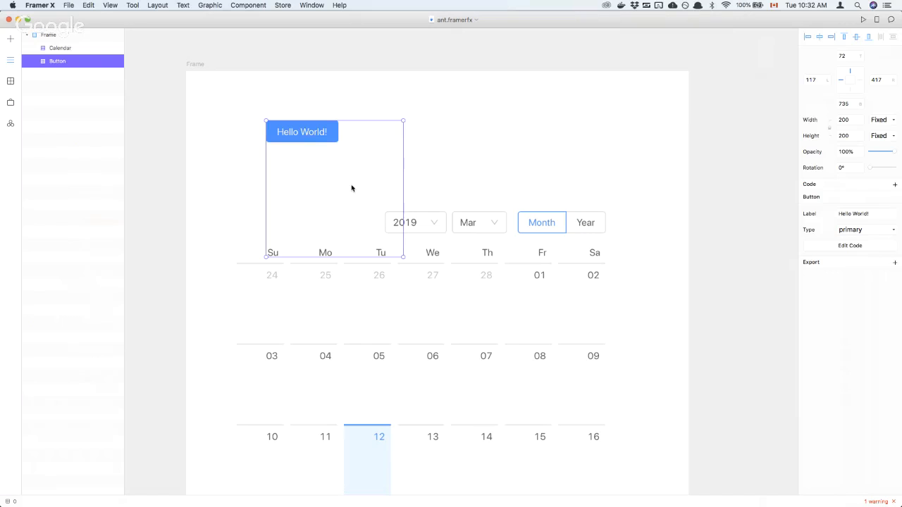
{"action": "key", "text": "super+Tab"}
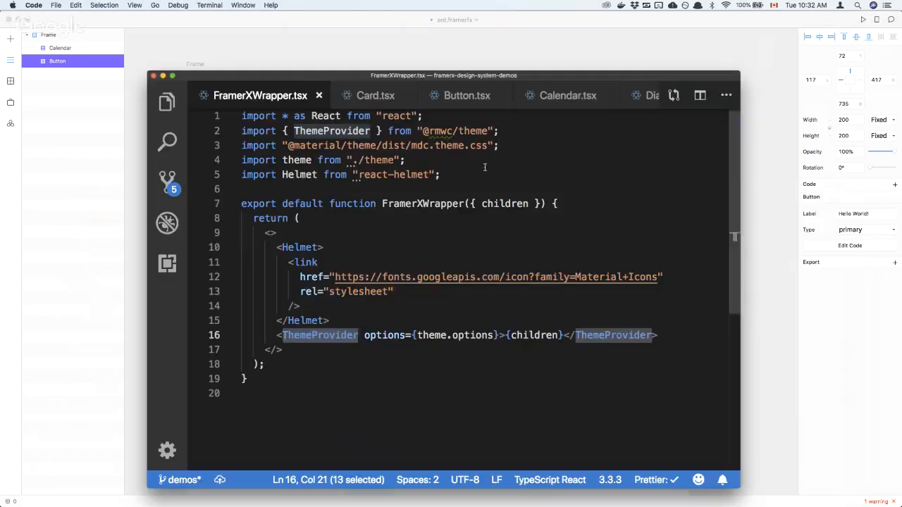
{"action": "left_click", "coordinate": [484, 167]}
{"action": "key", "text": "super+p"}
{"action": "type", "text": "the"}
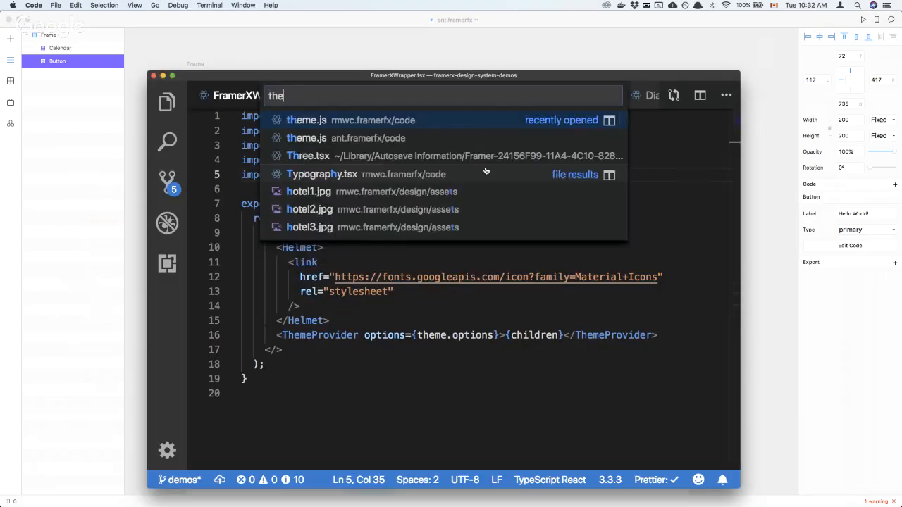
{"action": "key", "text": "Down"}
{"action": "key", "text": "Return"}
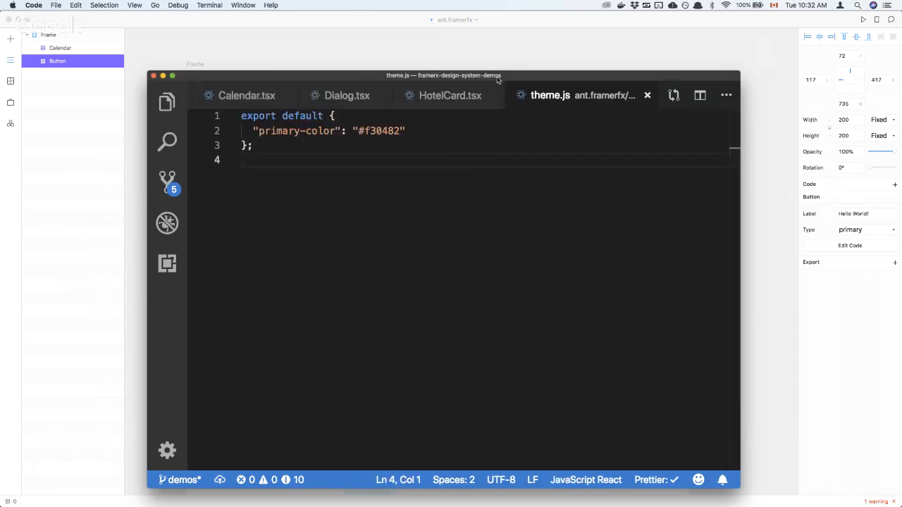
{"action": "left_click_drag", "start_coordinate": [500, 79], "coordinate": [506, 322]}
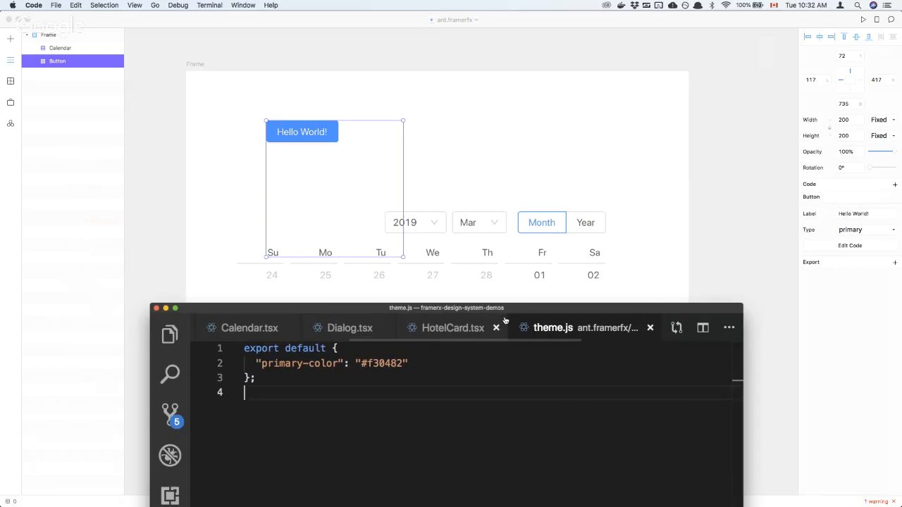
Set primary-color in the ant theme.js to "purple" and save the file
{"action": "left_click_drag", "start_coordinate": [403, 363], "coordinate": [360, 363]}
{"action": "type", "text": "pur"}
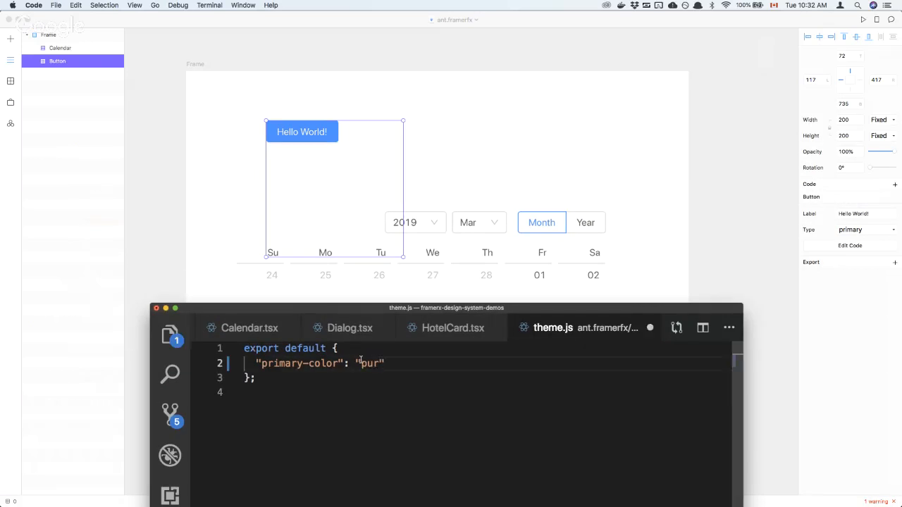
{"action": "type", "text": "ple"}
{"action": "key", "text": "cmd+s"}
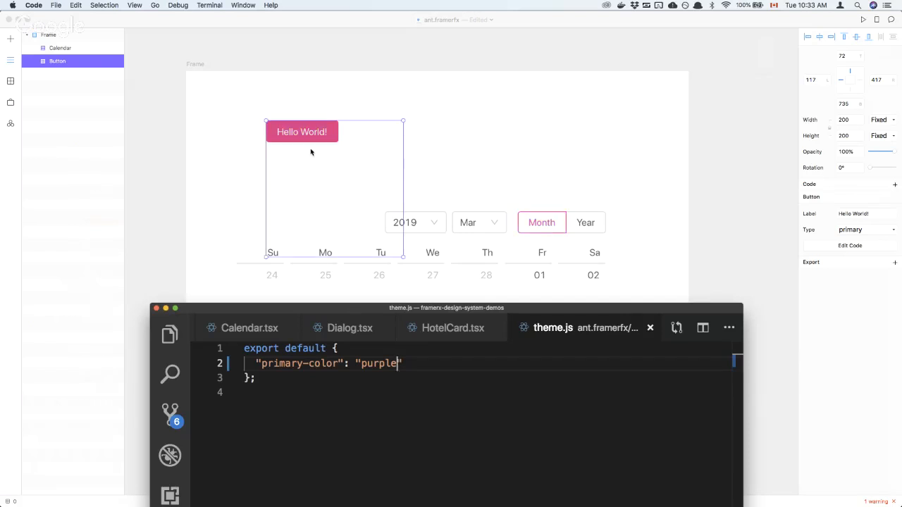
{"action": "left_click", "coordinate": [411, 363]}
Return to Framer X, deselect the button to view the recoloured components, and switch to the presentation slides
{"action": "left_click", "coordinate": [358, 19]}
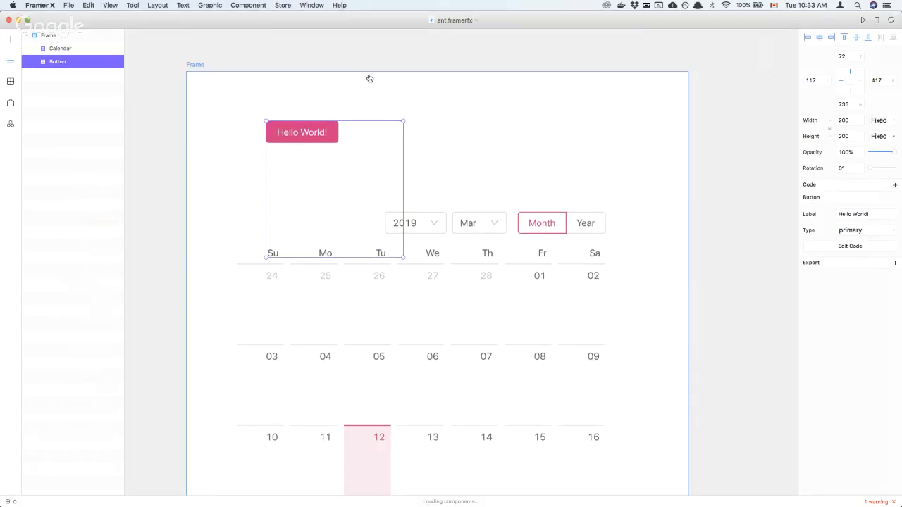
{"action": "left_click", "coordinate": [812, 71]}
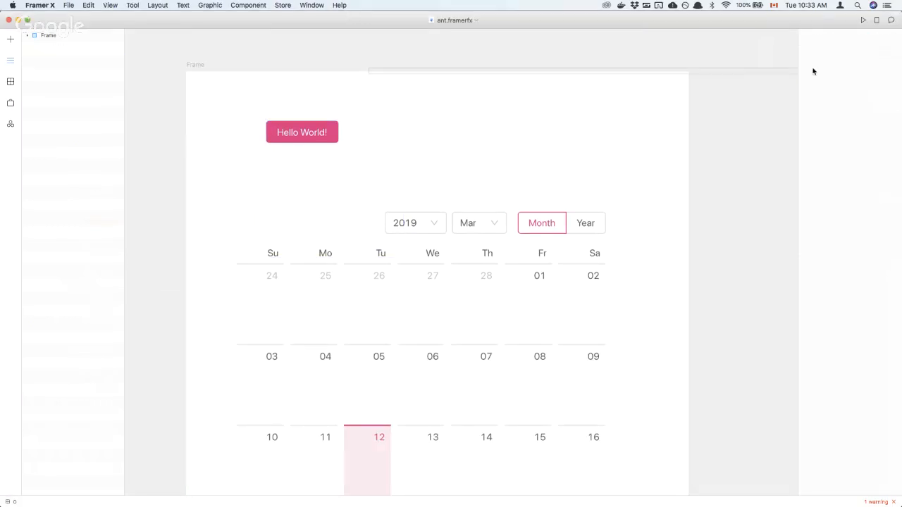
{"action": "scroll", "coordinate": [813, 70], "scroll_direction": "right", "scroll_amount": 2}
{"action": "key", "text": "ctrl+Left"}
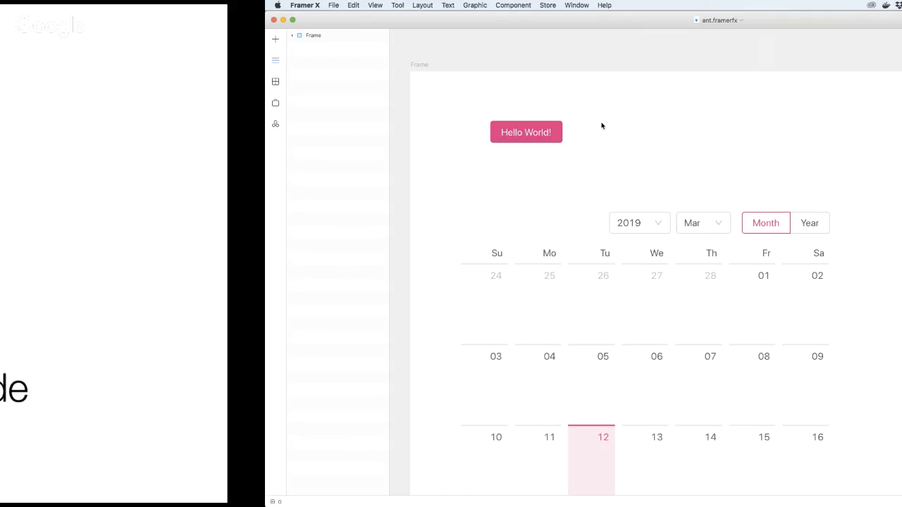